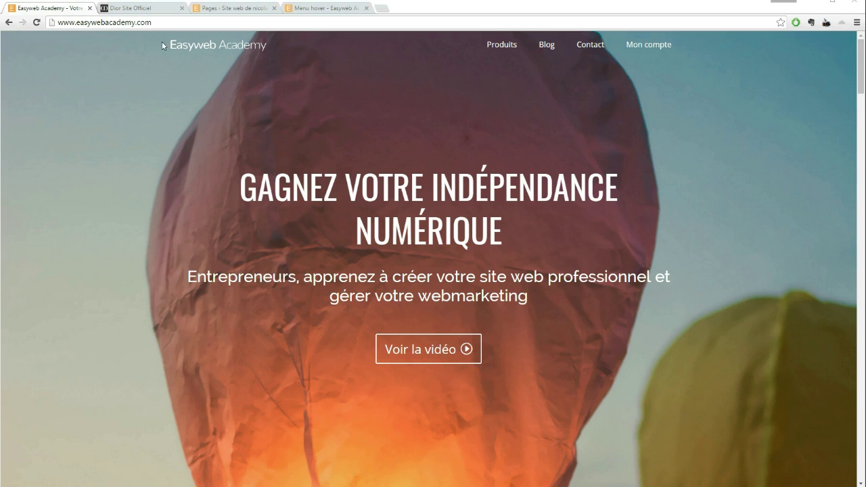
Open the Dior site and examine how the Mode & Accessoires tile and the navigation menu respond to the pointer.
left_click(138, 10)
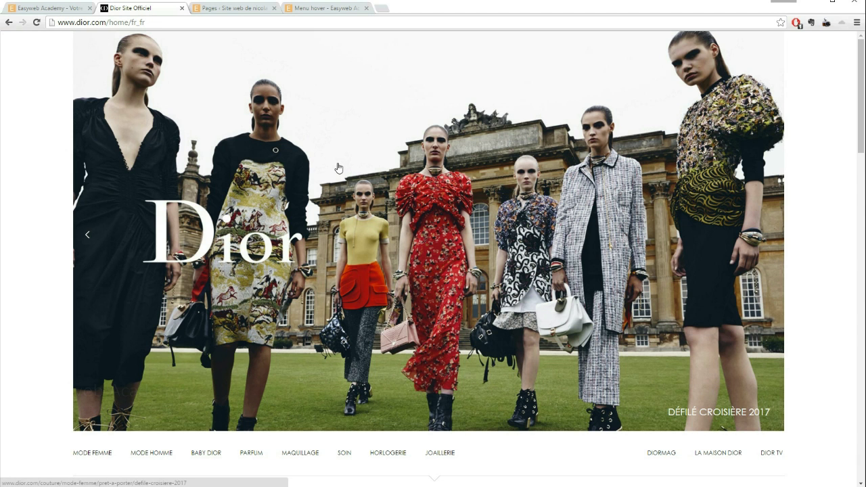
scroll(338, 217, "down", 5)
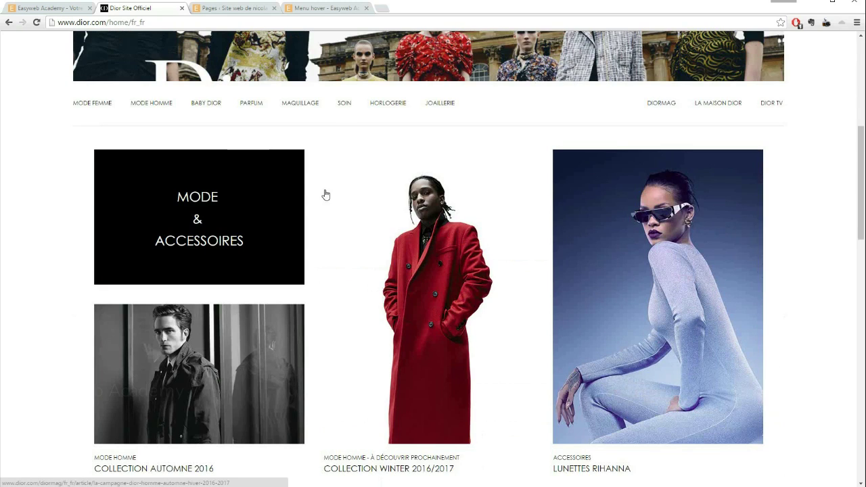
scroll(326, 195, "down", 2)
scroll(329, 186, "up", 3)
mouse_move(180, 235)
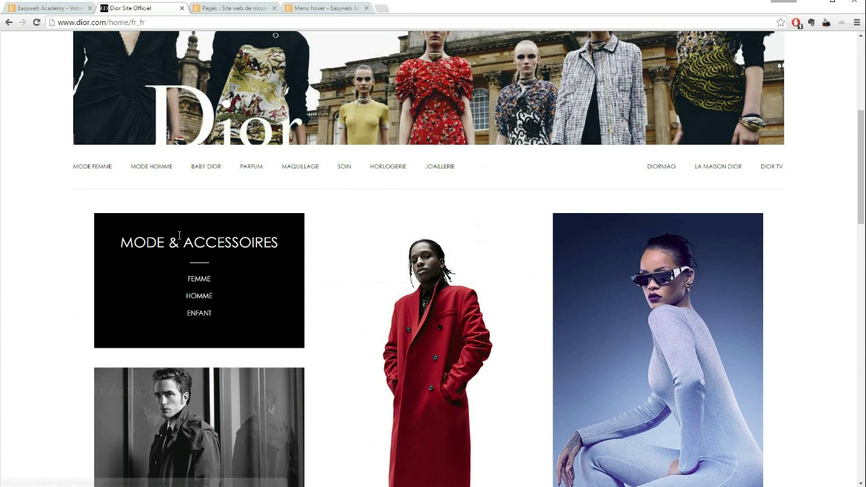
scroll(342, 207, "down", 2)
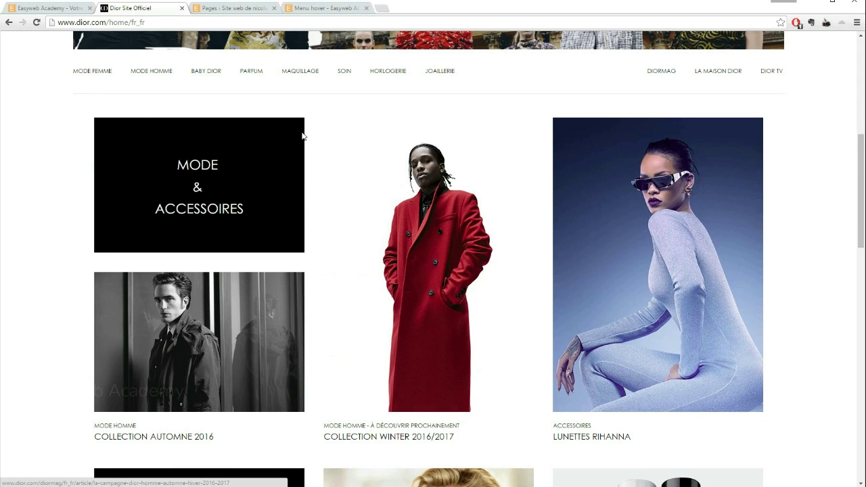
mouse_move(270, 141)
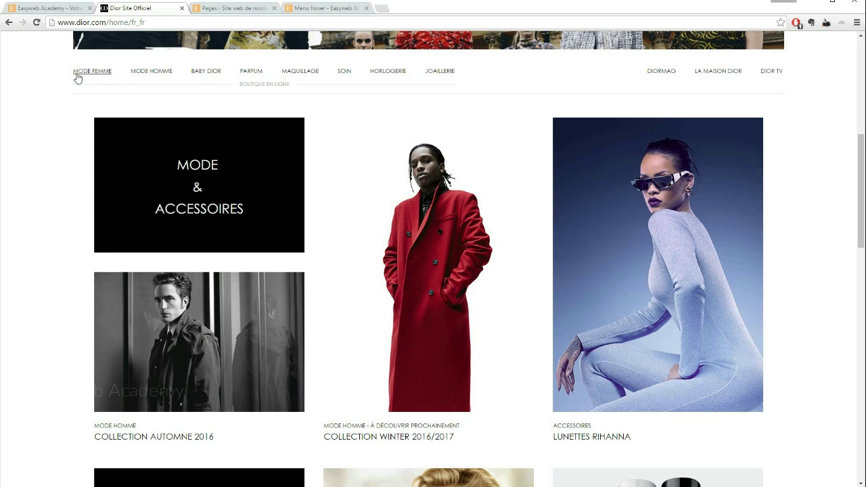
mouse_move(257, 76)
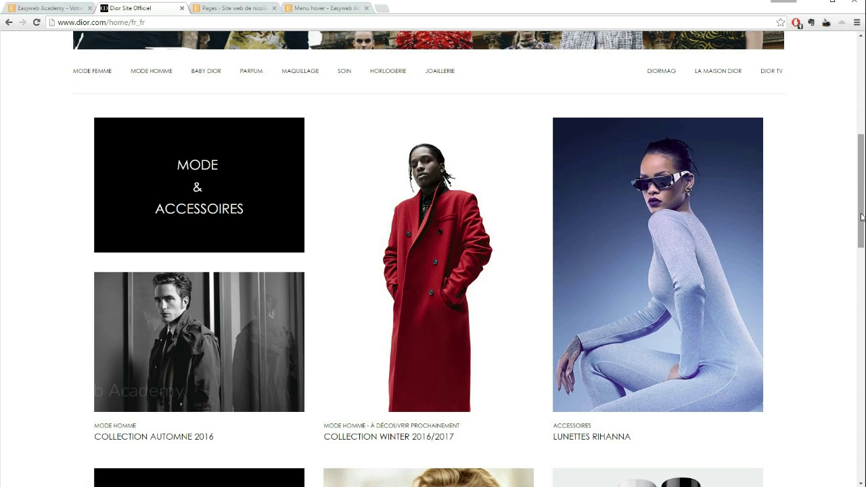
Examine the Dior home page's banner and tile grid, checking the Mode & Accessoires tile in its normal and pointed-at states.
left_click_drag(862, 222, 848, 107)
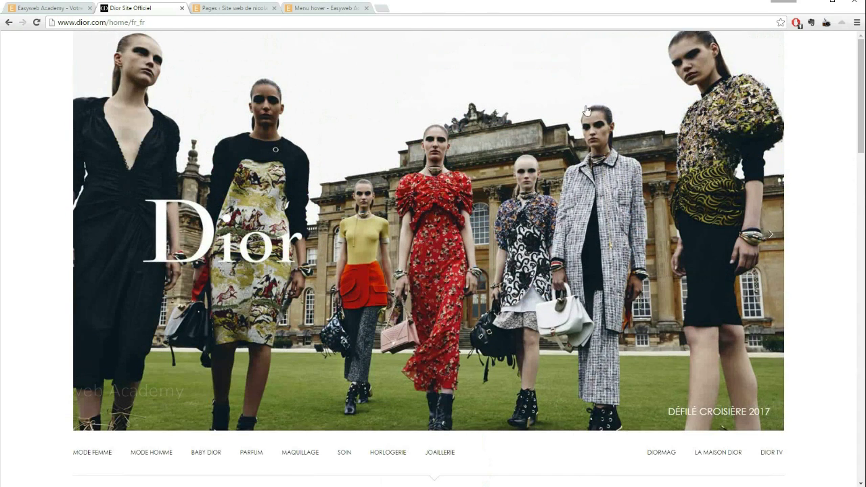
scroll(802, 135, "down", 2)
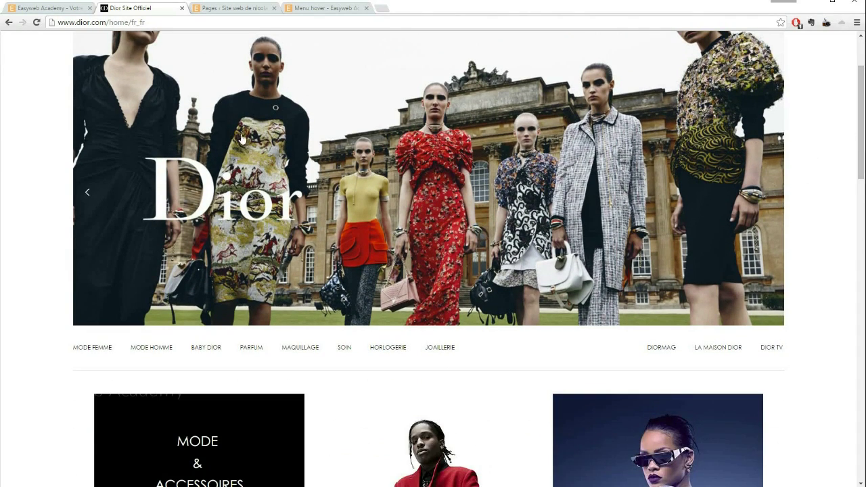
left_click_drag(854, 146, 863, 187)
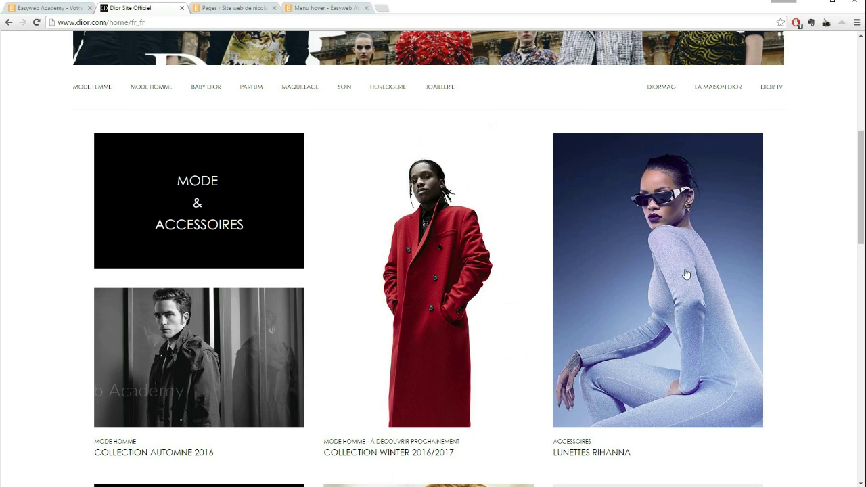
left_click_drag(861, 176, 857, 75)
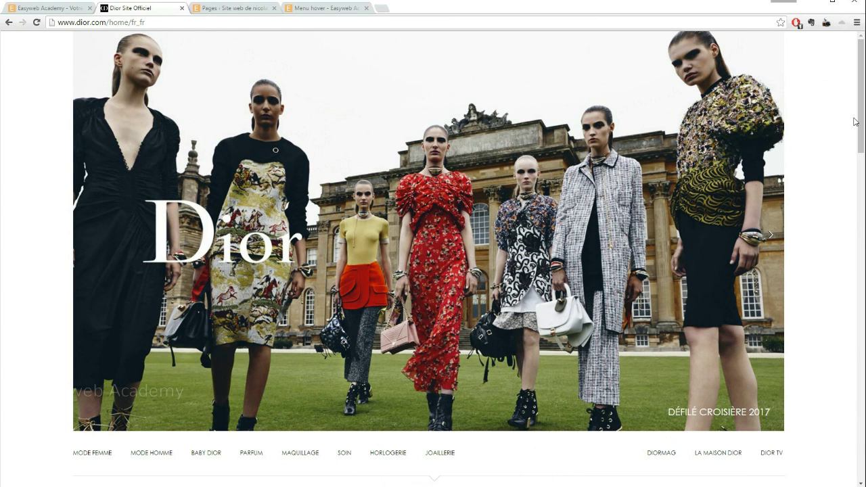
left_click_drag(862, 113, 863, 196)
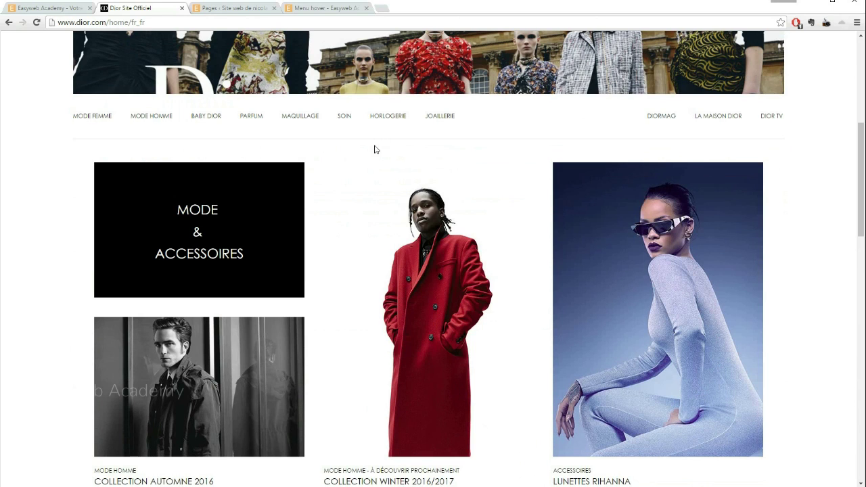
mouse_move(143, 191)
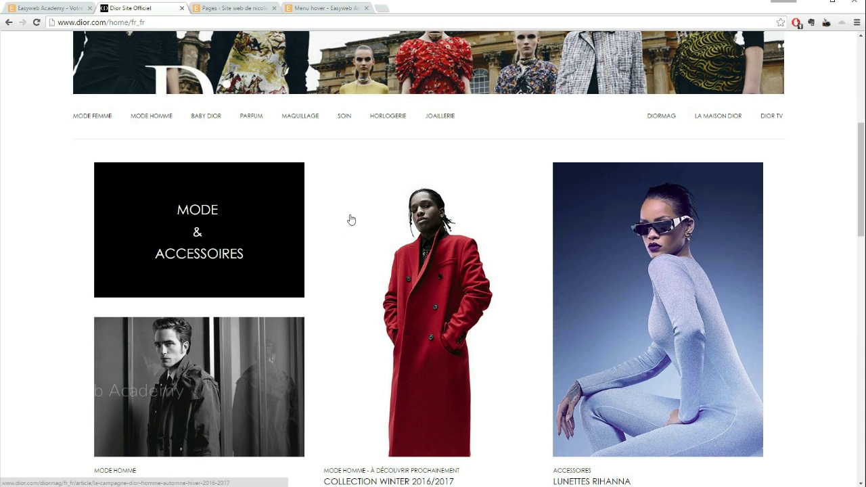
scroll(351, 220, "up", 2)
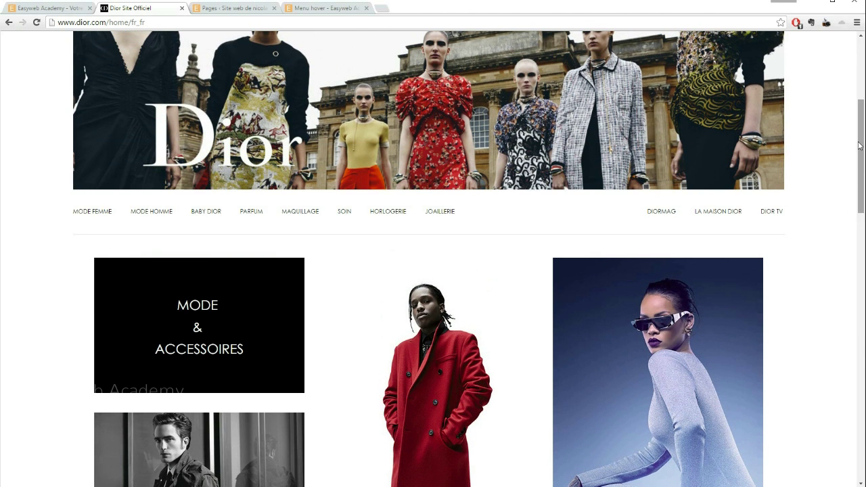
mouse_move(859, 146)
left_mouse_down()
mouse_move(860, 372)
mouse_move(852, 90)
mouse_move(861, 169)
mouse_move(859, 143)
left_mouse_up()
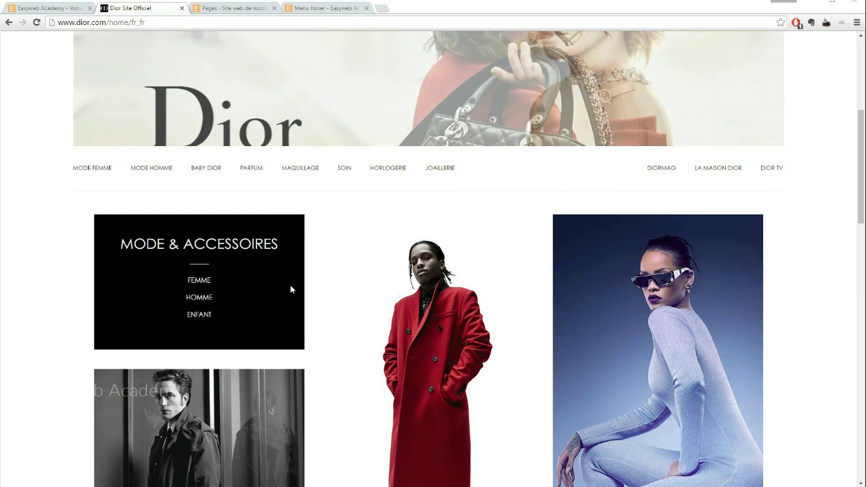
mouse_move(266, 249)
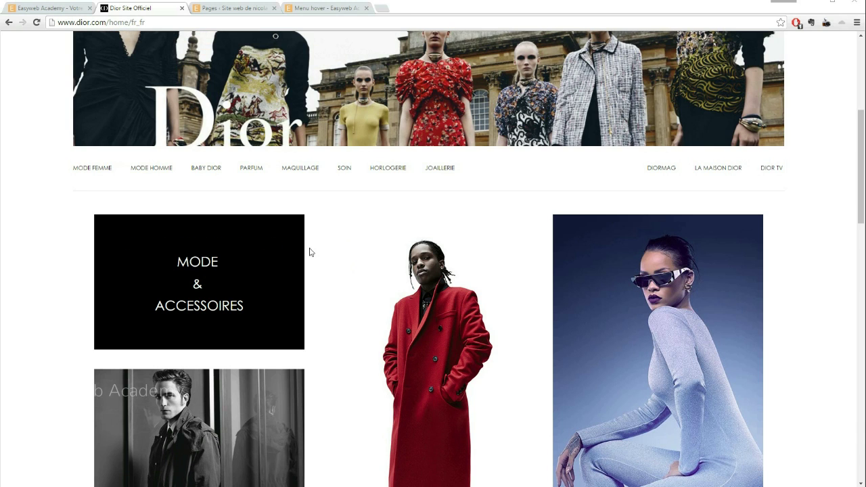
mouse_move(246, 258)
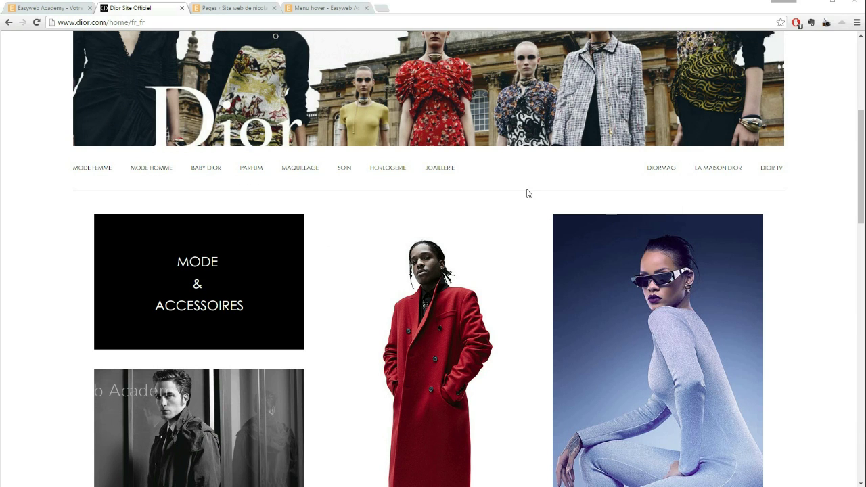
Inspect the Dior page with iPhone 6 Plus device emulation and reload it to examine the mobile home page.
right_click(528, 194)
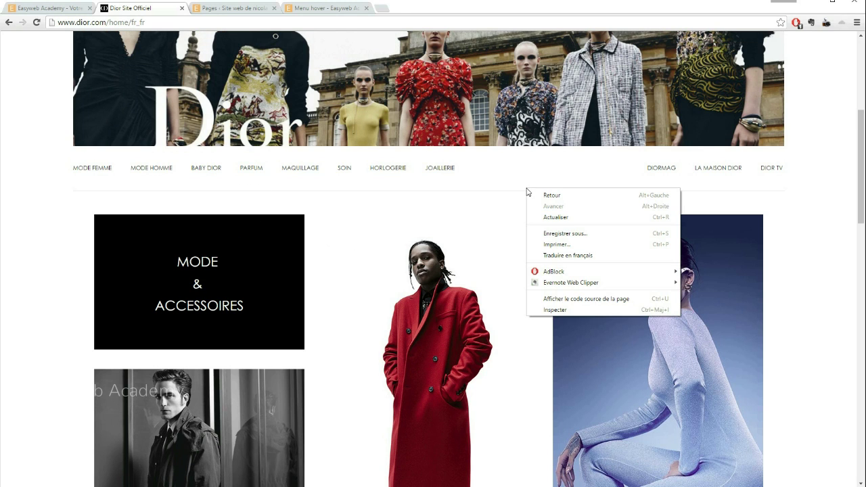
left_click(530, 309)
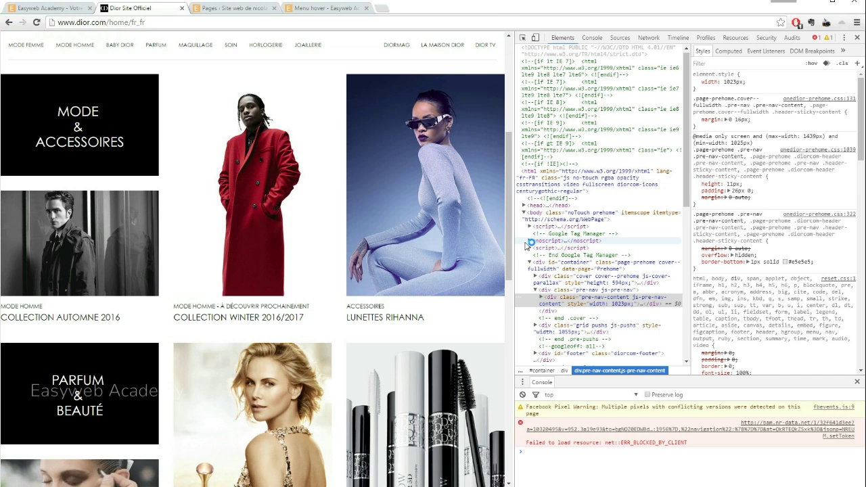
left_click(535, 37)
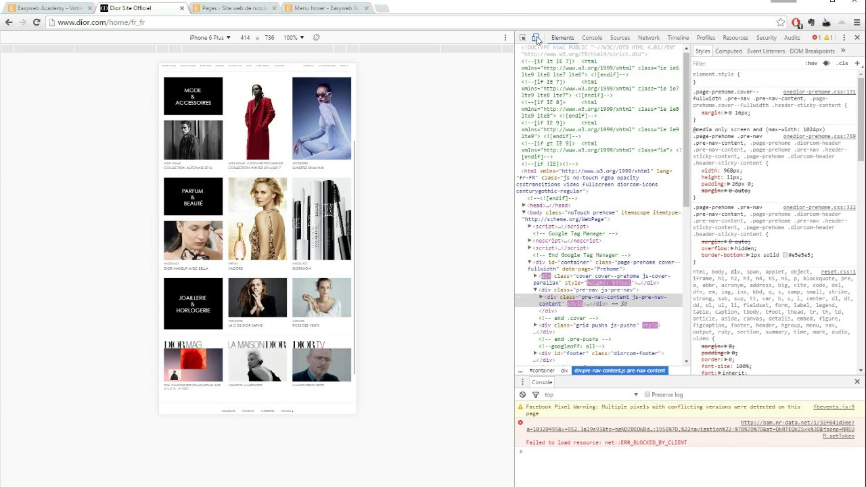
left_click(37, 24)
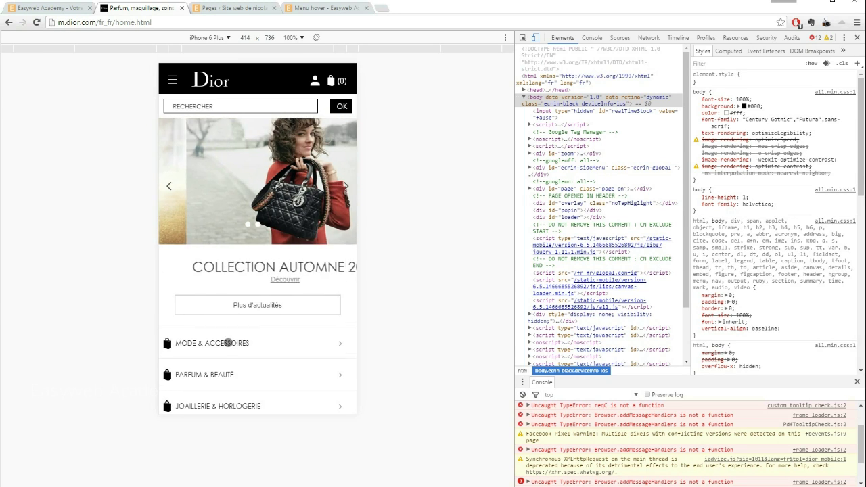
scroll(230, 305, "down", 1)
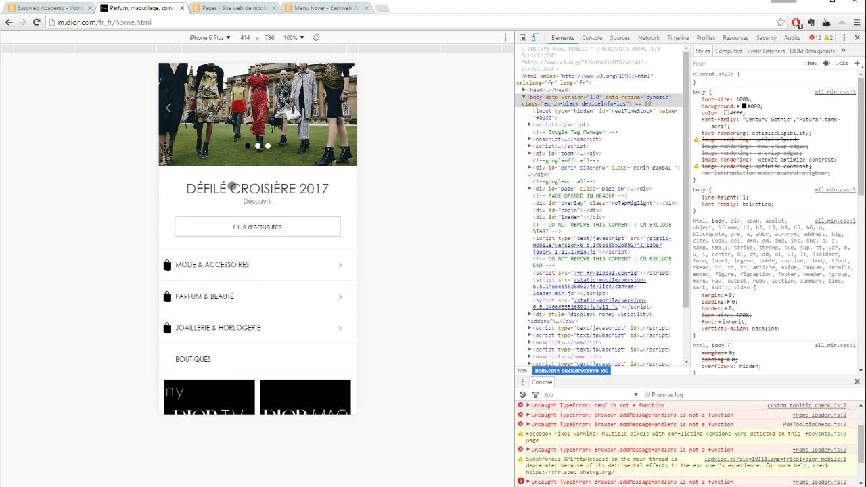
left_click_drag(228, 157, 230, 266)
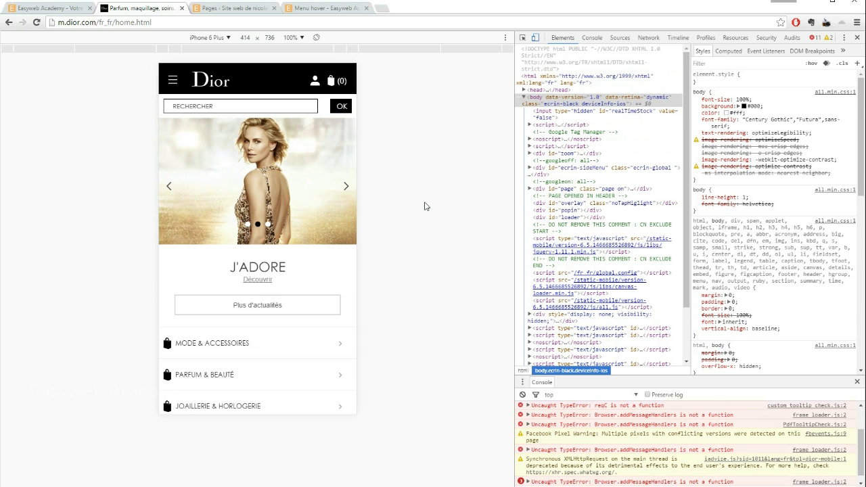
left_click(64, 24)
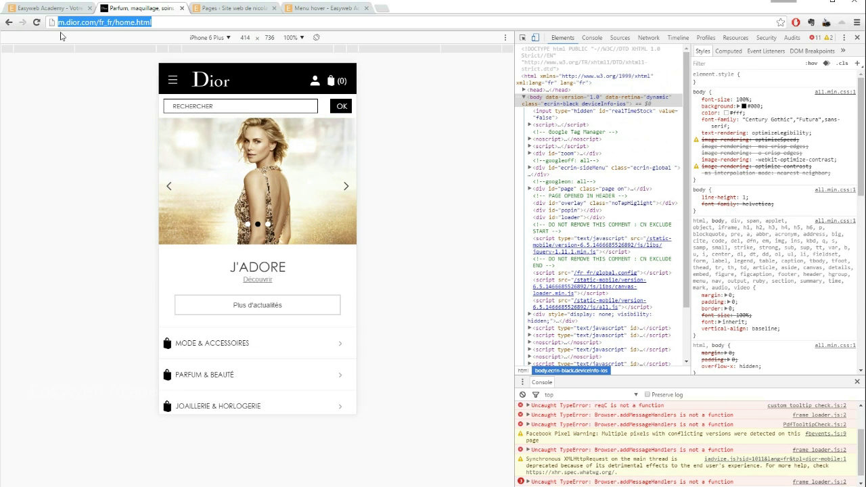
left_click(65, 24)
key("BackSpace")
type("www")
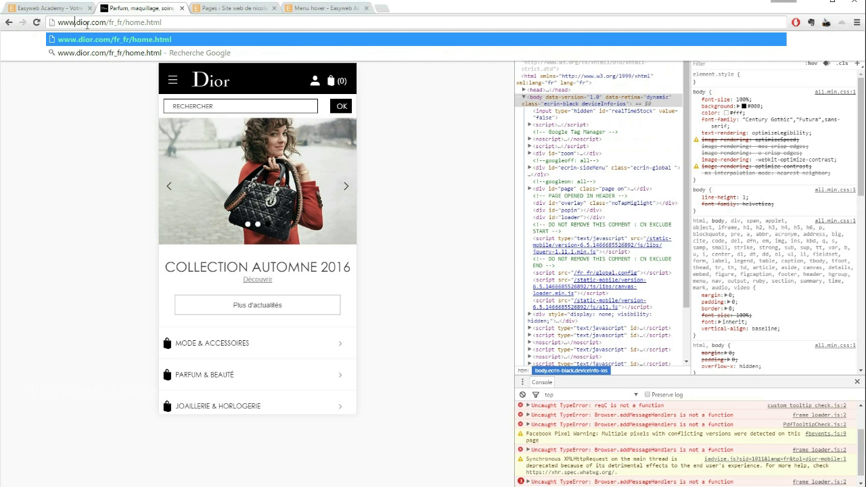
left_click_drag(106, 22, 207, 29)
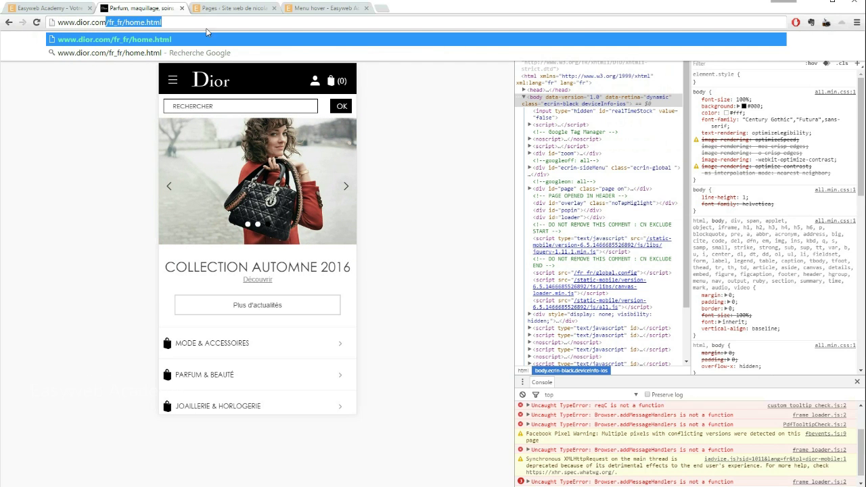
left_click(472, 154)
left_click(535, 38)
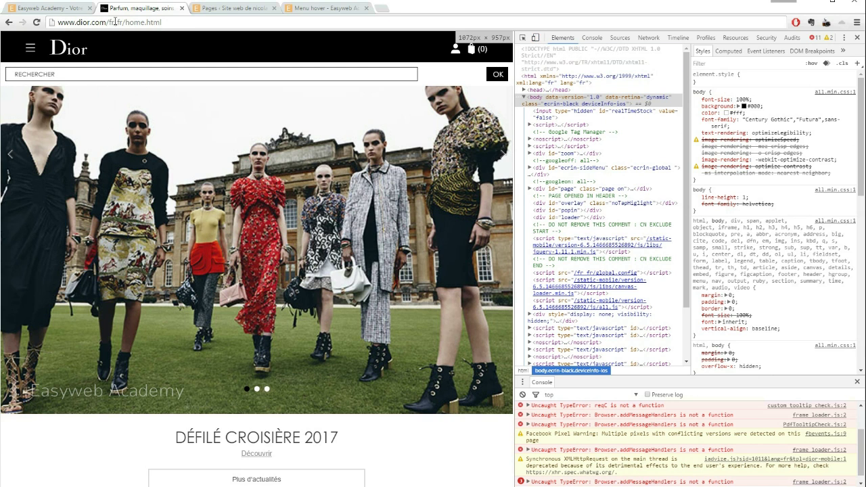
left_click_drag(111, 22, 203, 23)
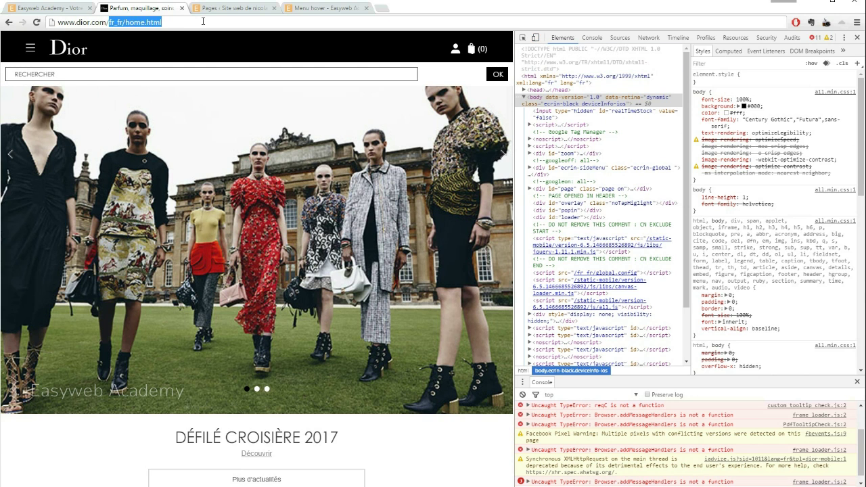
key("BackSpace")
key("Return")
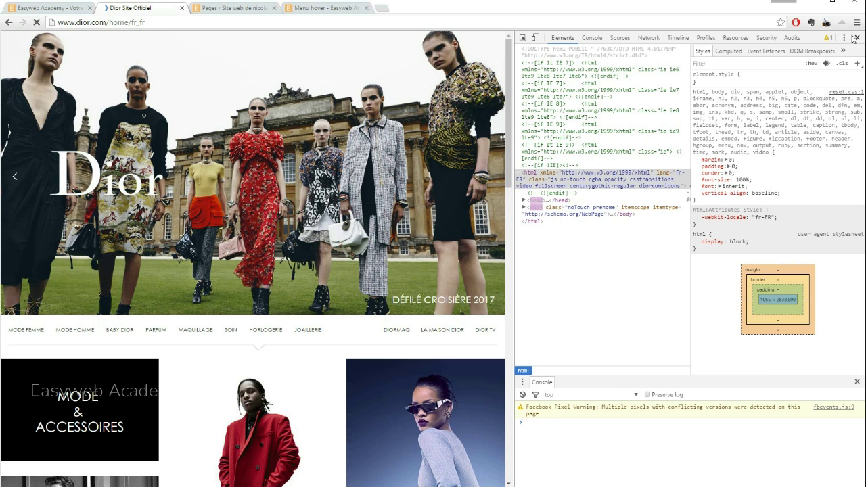
left_click(858, 38)
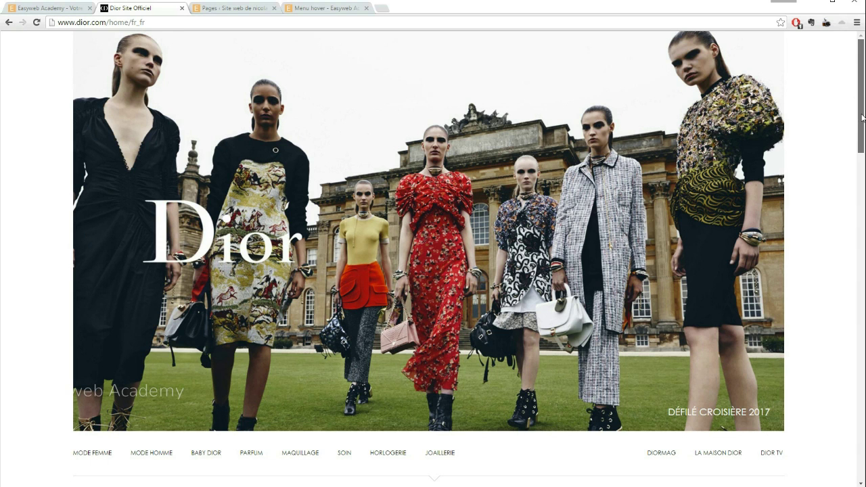
Look through the desktop Dior home page from the banner to the footer, including the Joaillerie & Horlogerie section.
left_click_drag(861, 100, 818, 143)
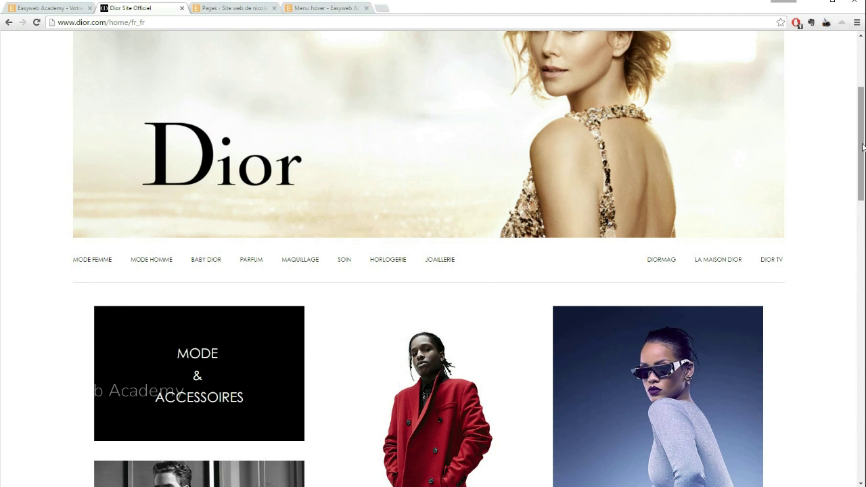
left_click_drag(860, 145, 842, 393)
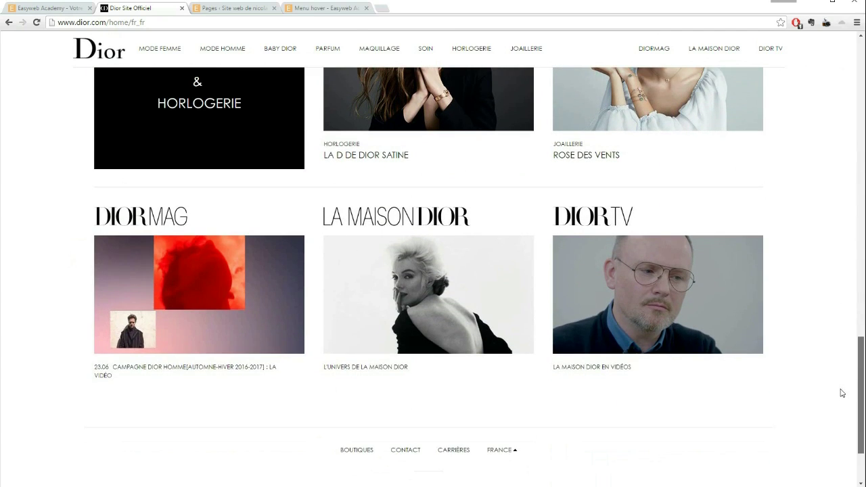
scroll(842, 393, "up", 3)
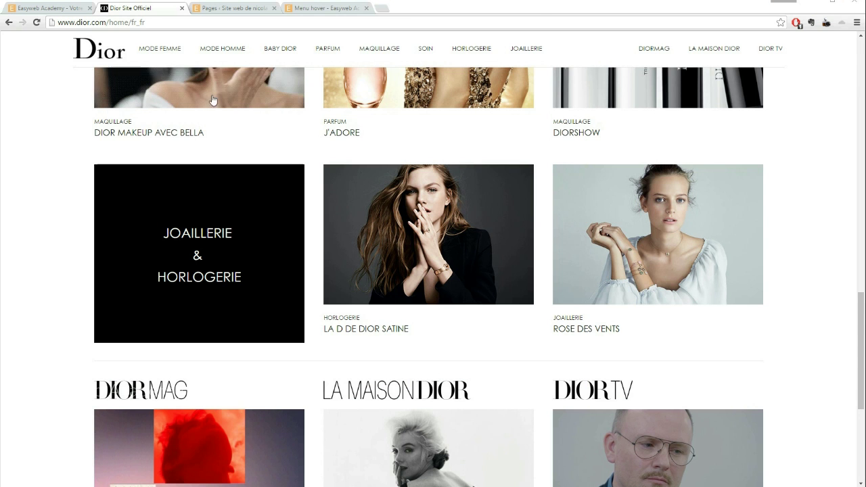
Switch to the Easyweb Academy site and open the featured Menu hover article from its blog.
left_click(47, 8)
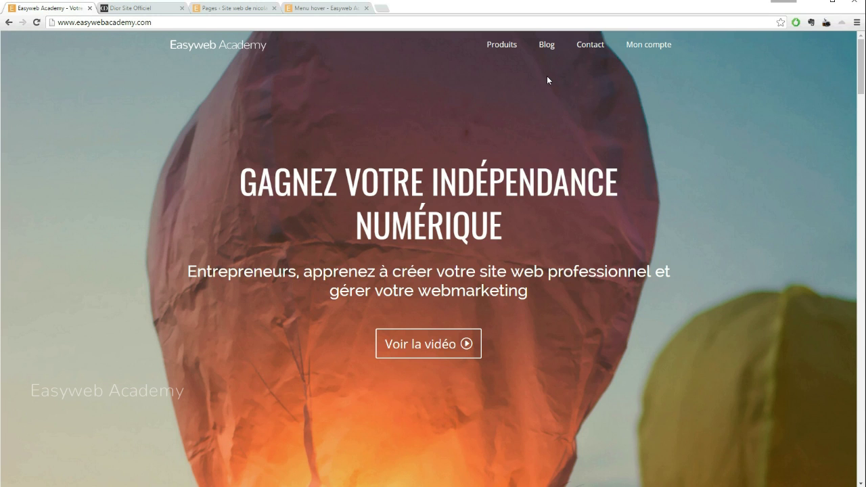
left_click(549, 46)
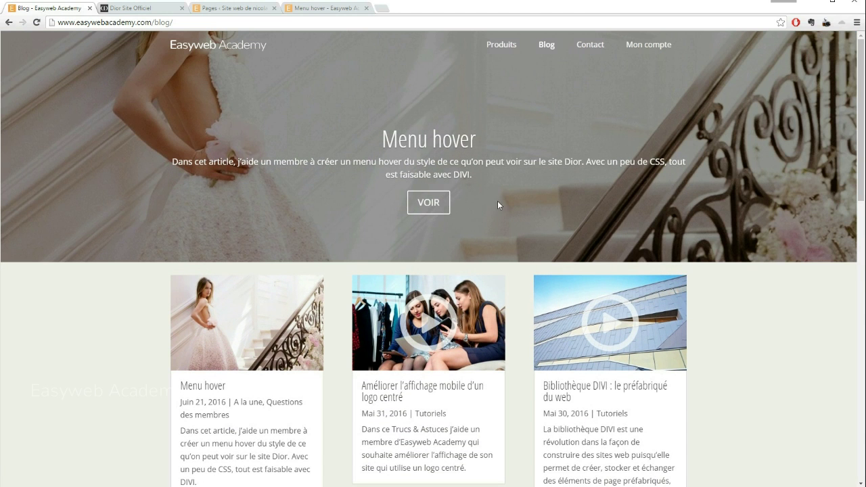
left_click(422, 203)
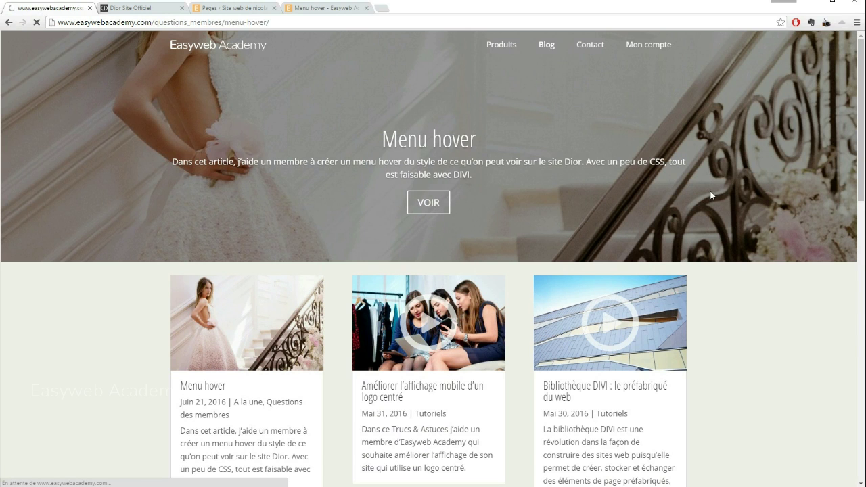
Open the solution demo linked in the Menu hover article in a separate tab and examine its MODE & ACCESSOIRES tile.
scroll(261, 196, "down", 2)
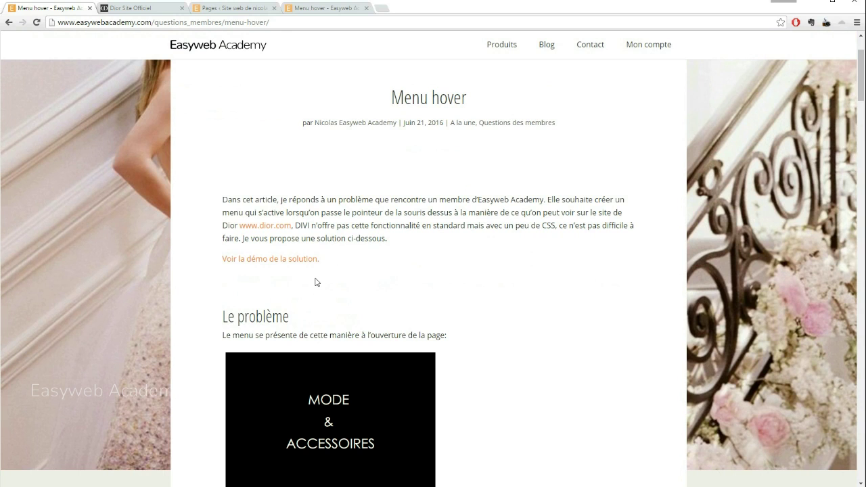
right_click(277, 262)
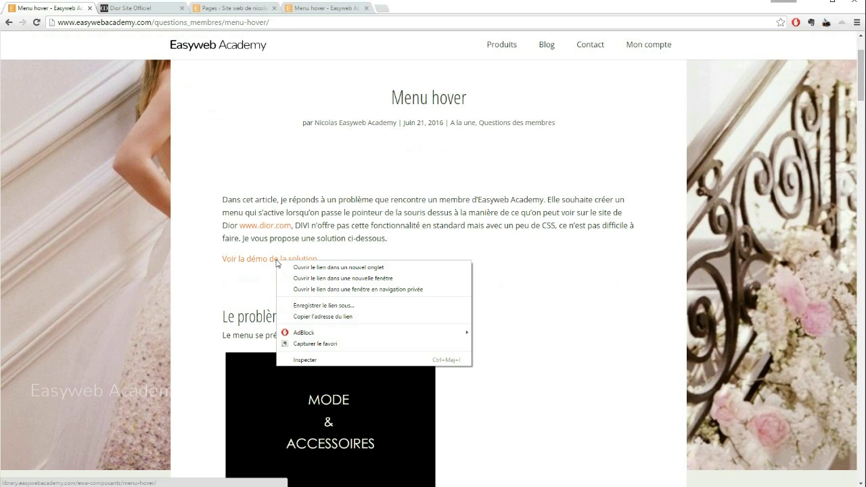
left_click(318, 267)
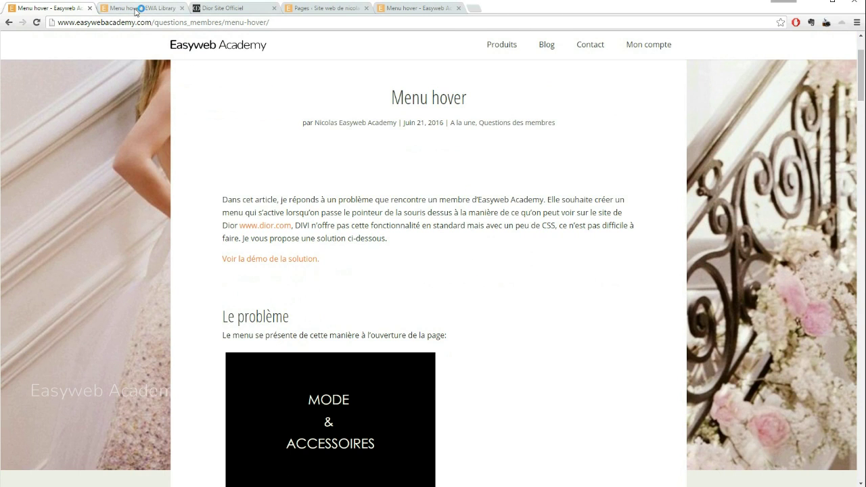
left_click(140, 9)
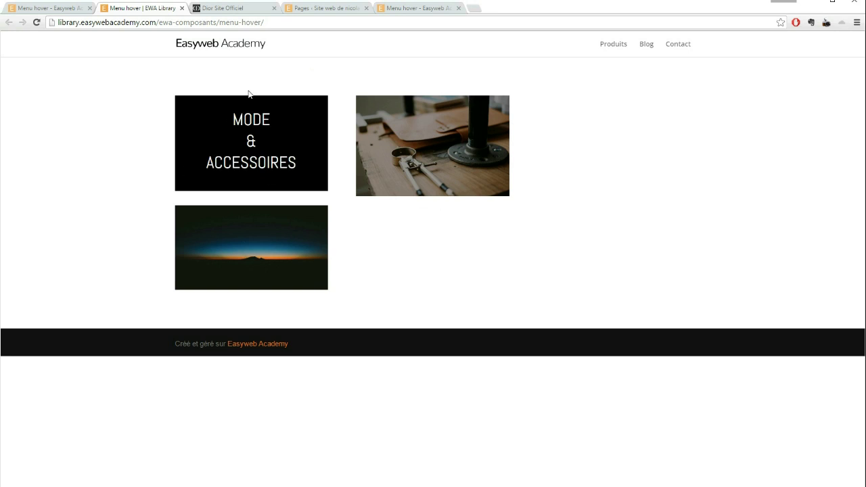
mouse_move(312, 104)
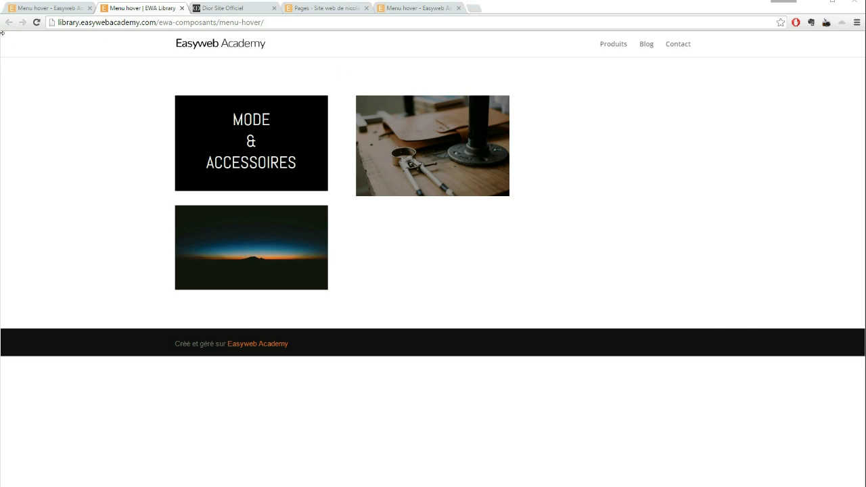
Return to the Menu hover article and read through its technical solution, from showing and hiding texts to text formatting.
left_click(42, 10)
scroll(410, 161, "down", 8)
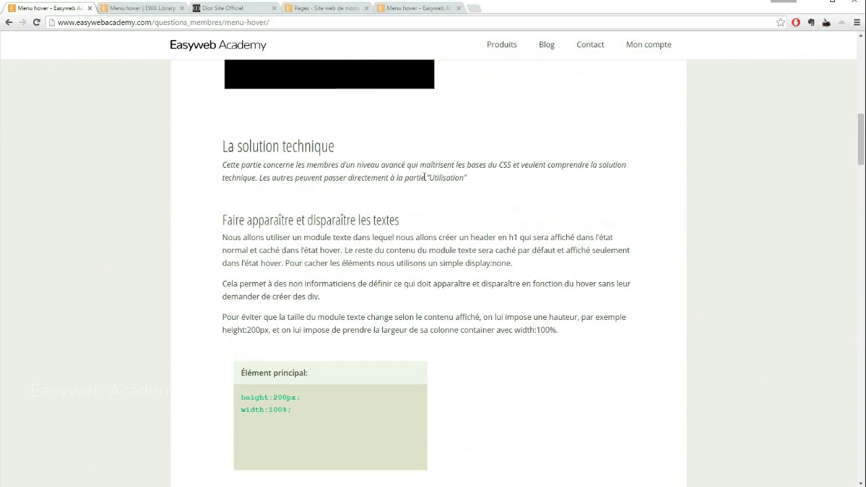
scroll(425, 180, "down", 2)
scroll(467, 188, "down", 5)
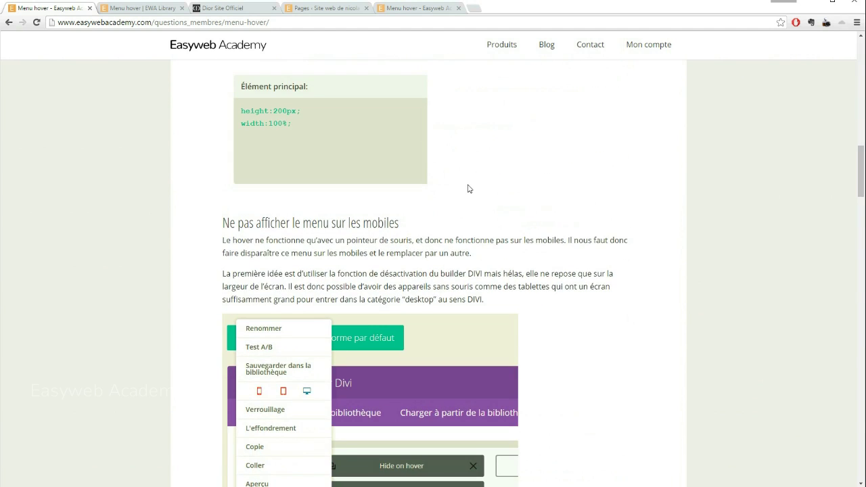
scroll(467, 188, "down", 8)
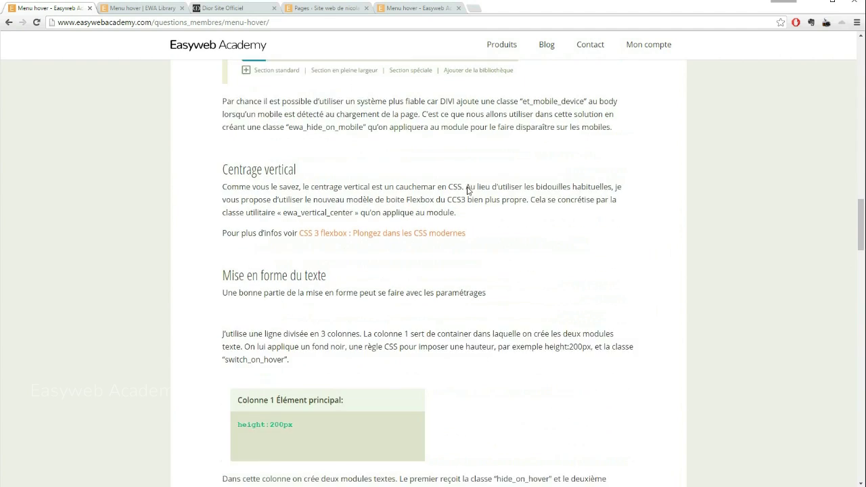
scroll(465, 197, "down", 2)
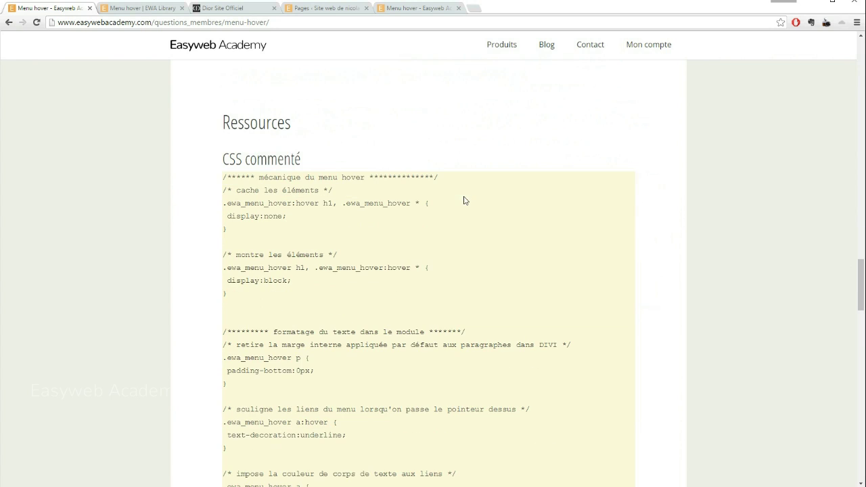
Examine the commented CSS in the Ressources section, including the utility classes, and go back up to La solution technique.
scroll(395, 201, "down", 2)
scroll(392, 201, "up", 2)
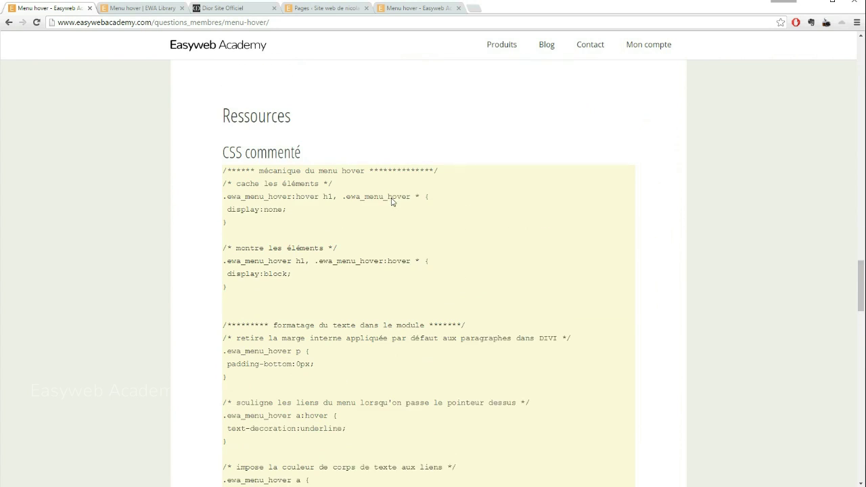
scroll(355, 217, "down", 2)
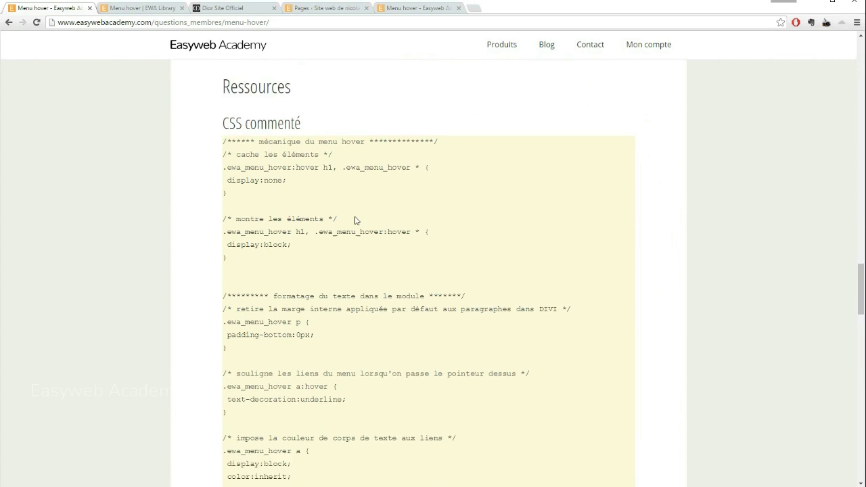
scroll(309, 128, "up", 1)
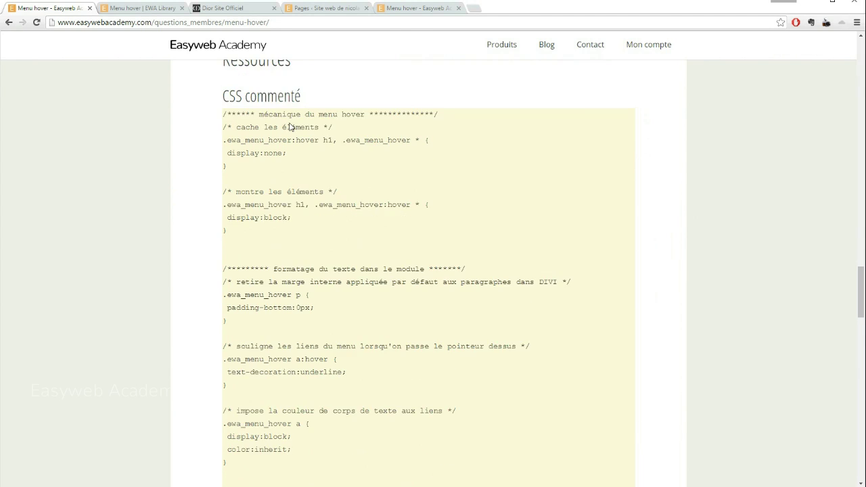
scroll(377, 221, "down", 4)
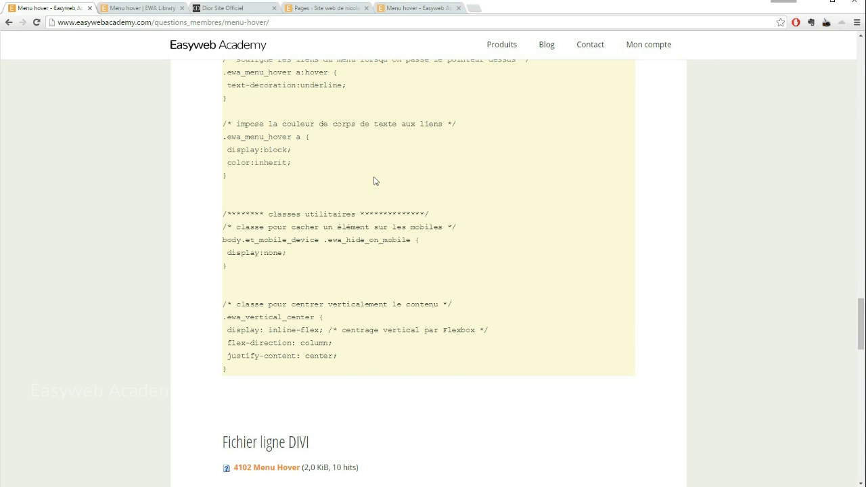
scroll(364, 205, "down", 1)
scroll(290, 212, "down", 4)
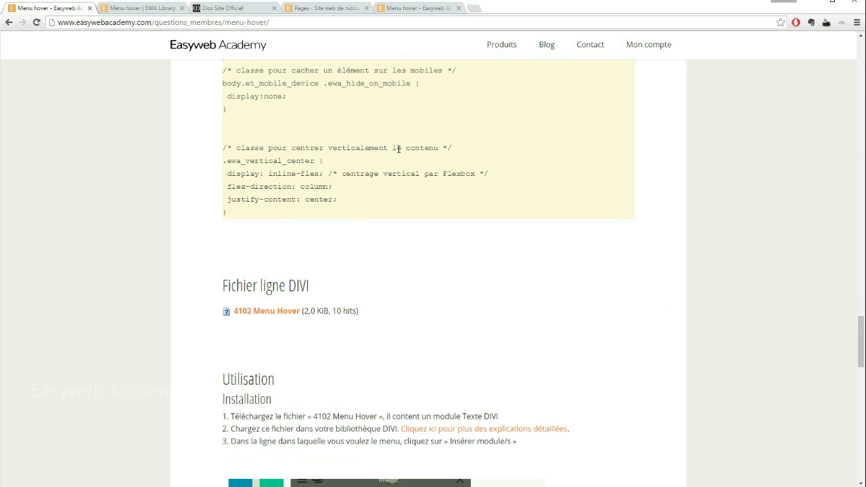
scroll(328, 252, "up", 4)
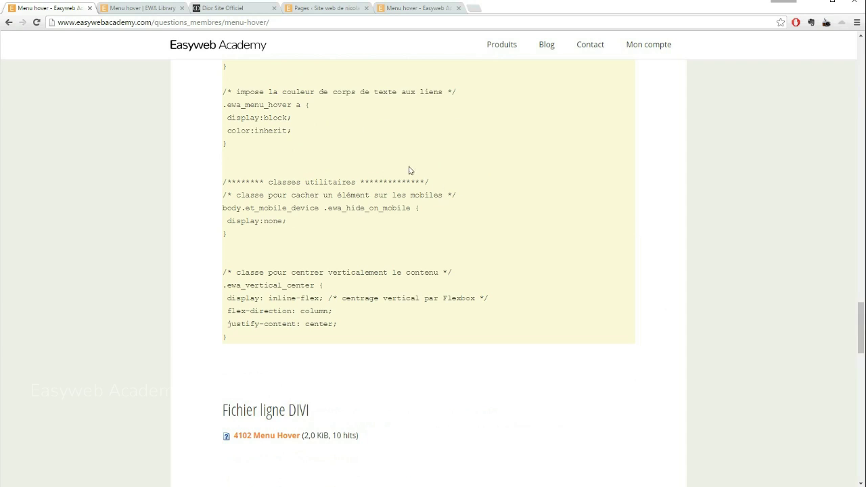
scroll(401, 169, "up", 12)
scroll(401, 170, "up", 20)
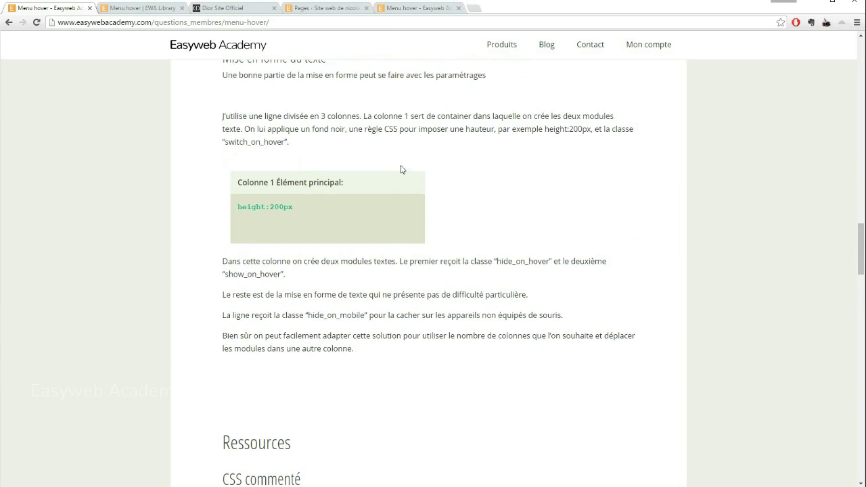
scroll(401, 169, "up", 7)
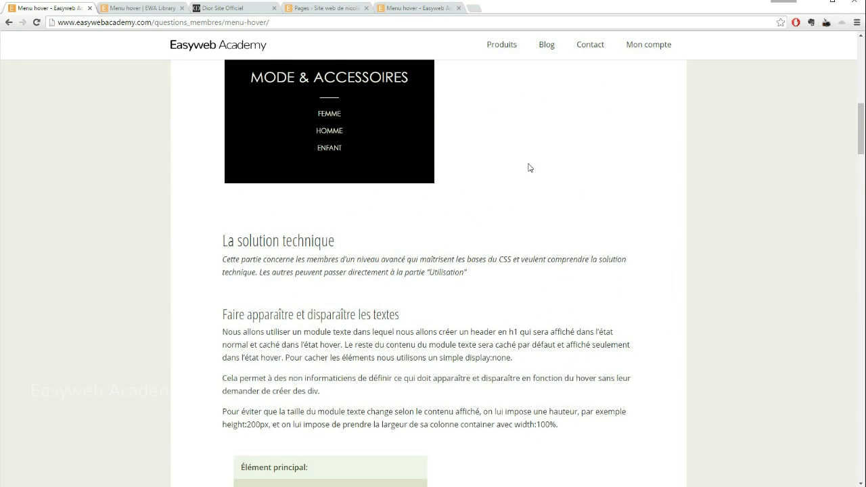
Review the article down to the Utilisation instructions and download the 4102 Menu Hover file.
scroll(532, 168, "down", 20)
scroll(546, 189, "down", 15)
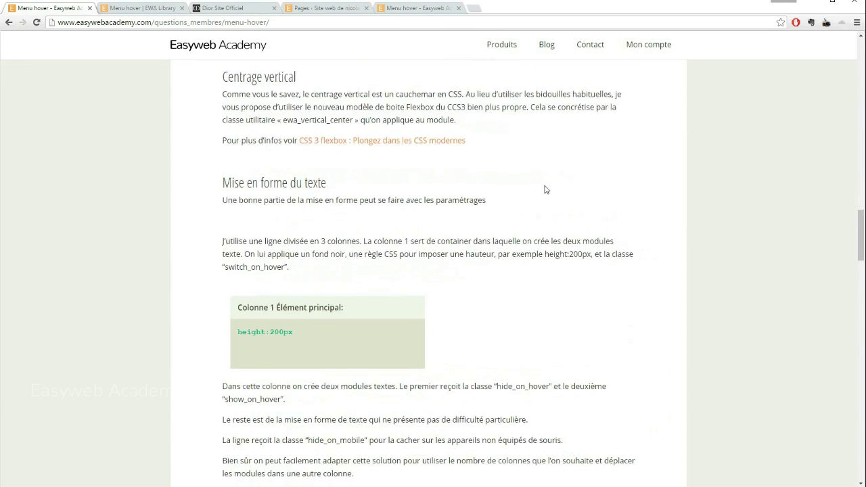
scroll(546, 191, "down", 10)
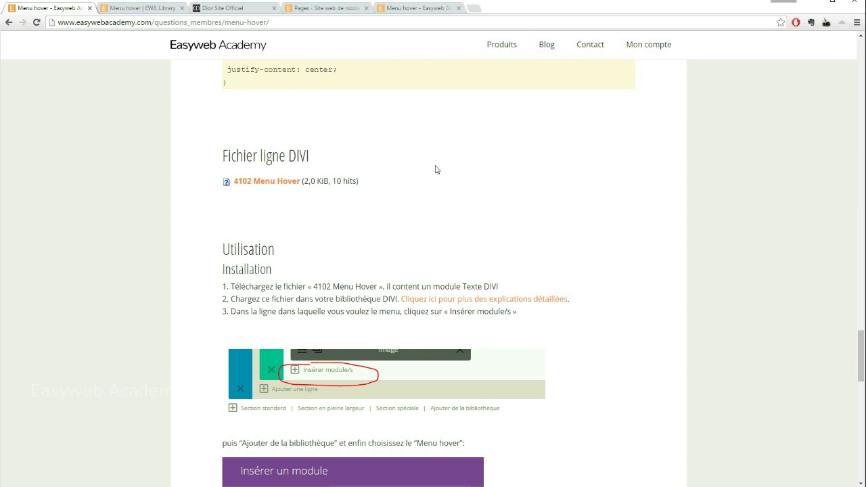
scroll(437, 163, "down", 1)
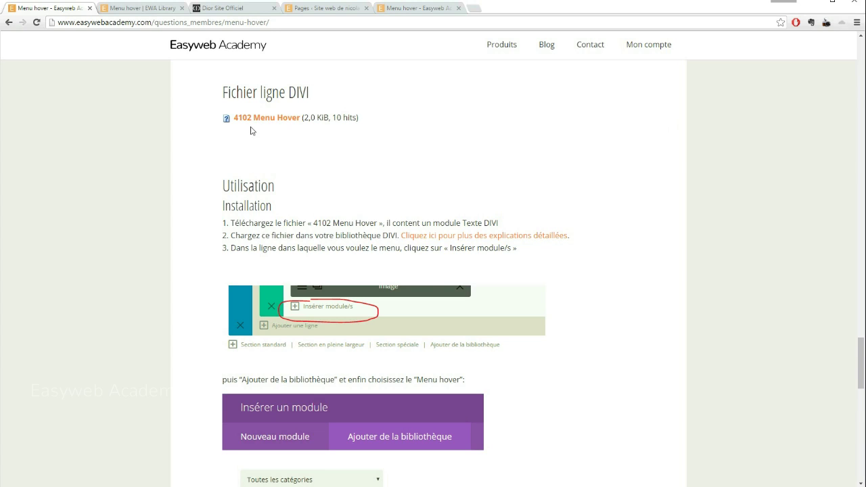
left_click(270, 119)
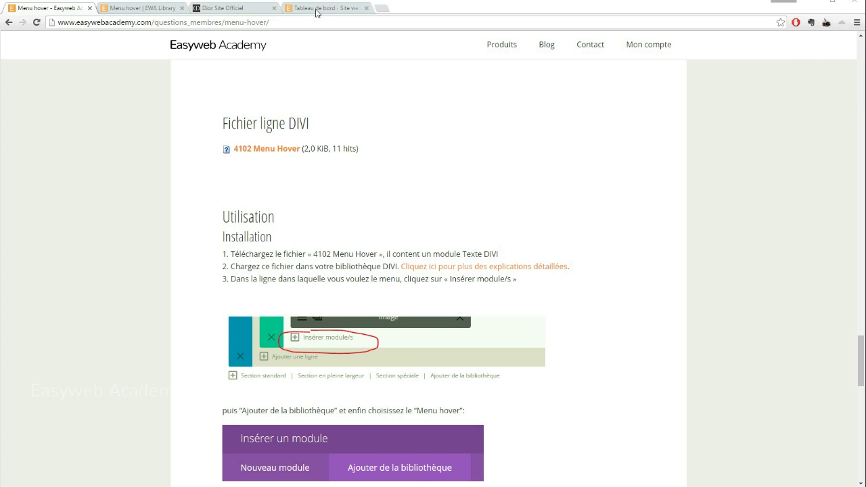
Switch to the WordPress dashboard and open the Divi library with its import and export dialog.
left_click(313, 9)
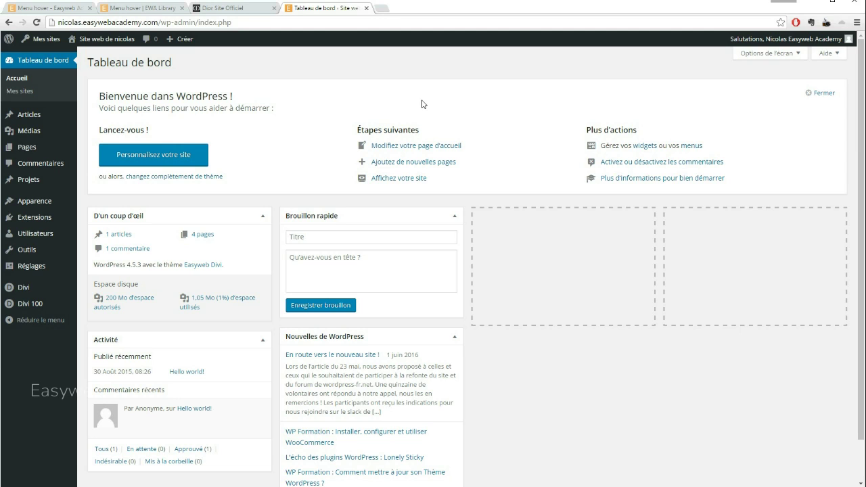
mouse_move(21, 290)
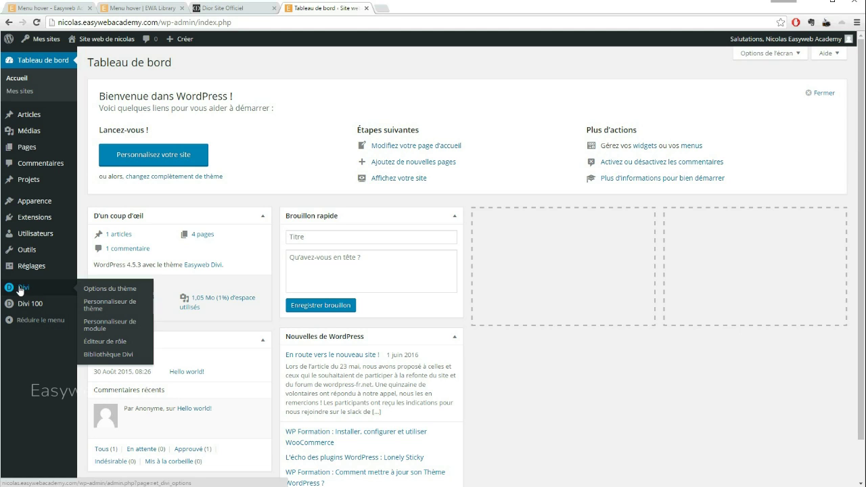
left_click(112, 354)
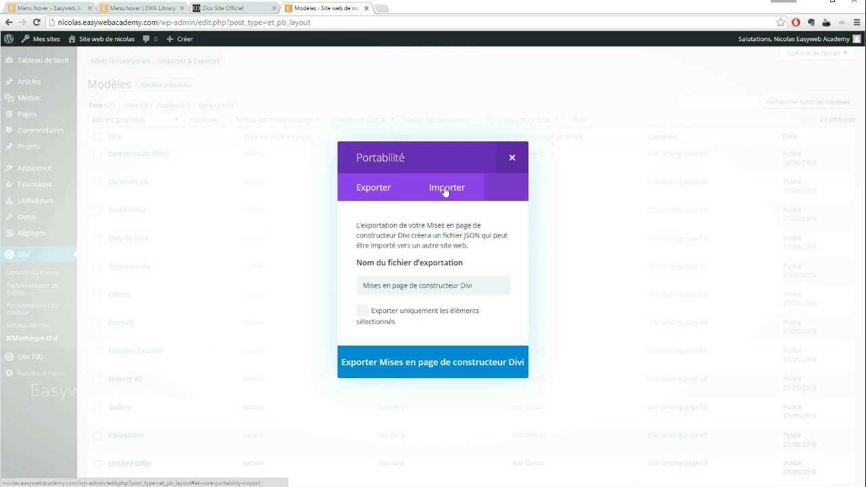
Import the Menu hover.json file from the desktop into the Divi library and check the list of models for it.
left_click(446, 191)
left_click(397, 334)
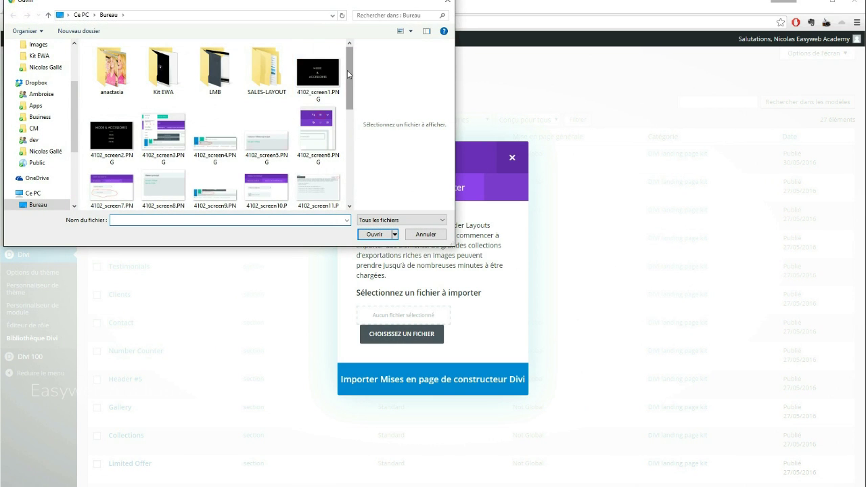
left_click_drag(348, 76, 347, 119)
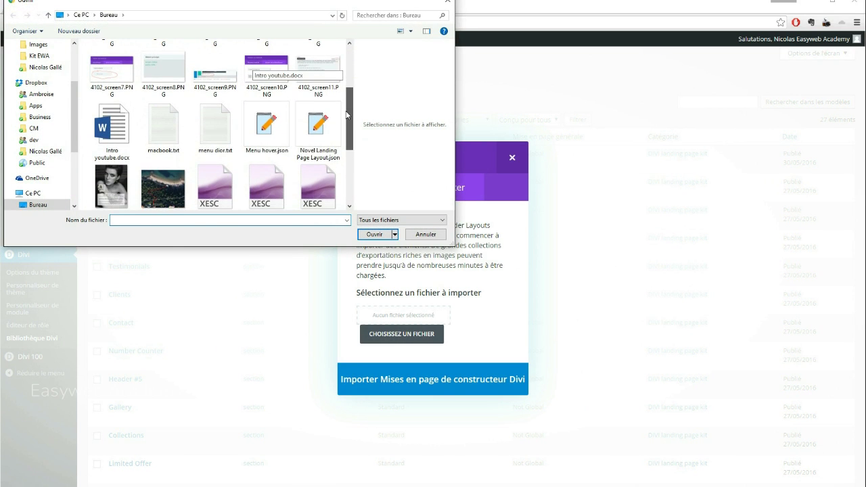
left_click(266, 125)
left_click(374, 234)
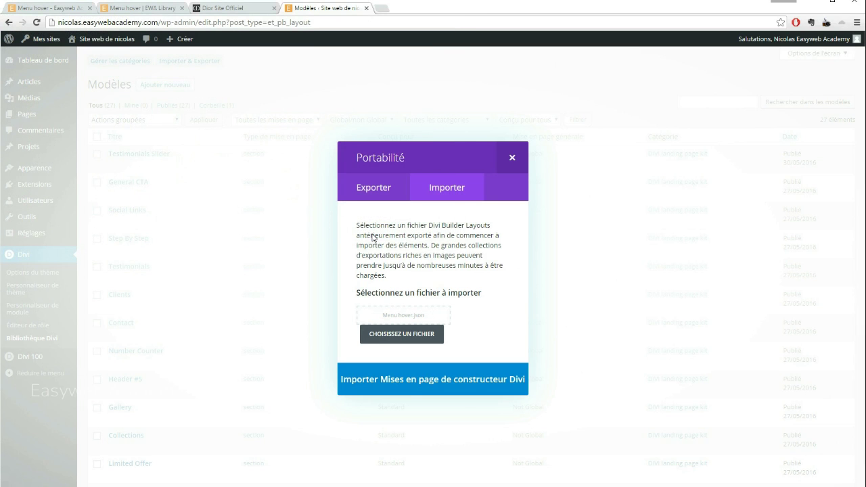
left_click(398, 386)
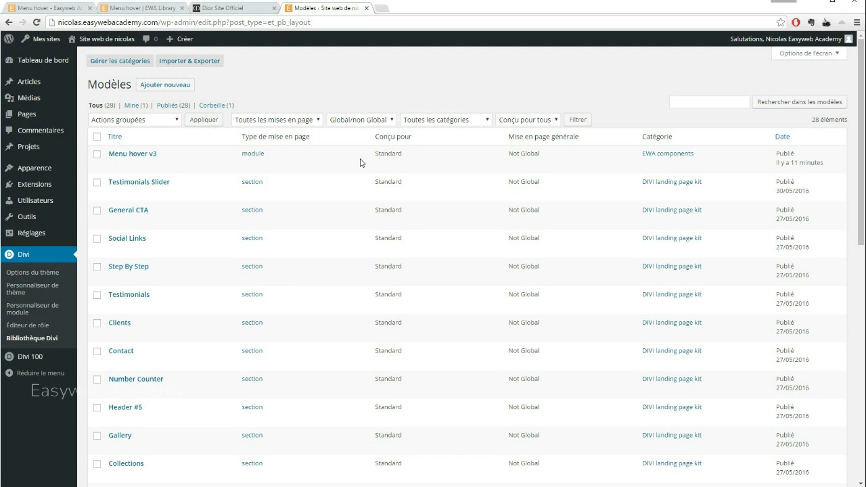
mouse_move(127, 168)
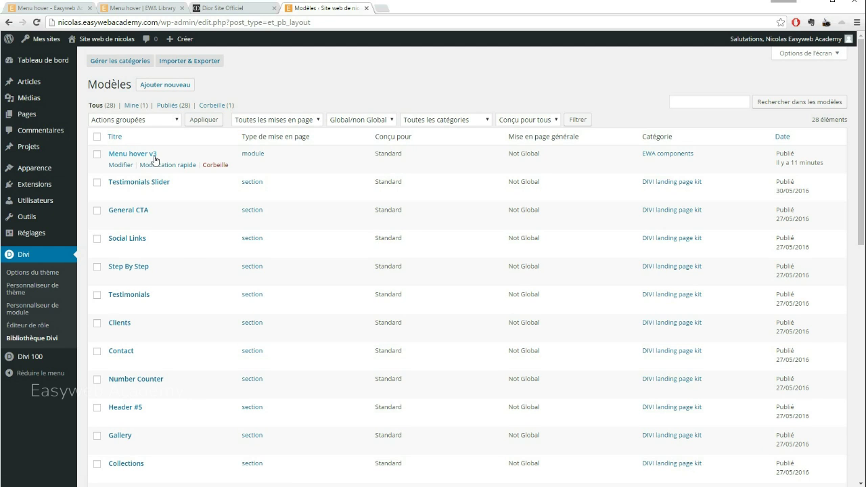
Create a new WordPress page titled "Test menu hover".
left_click(28, 114)
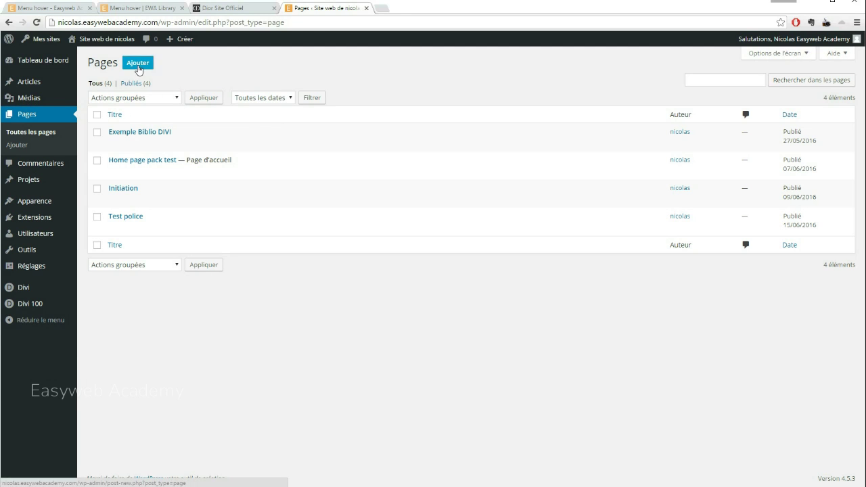
left_click(138, 62)
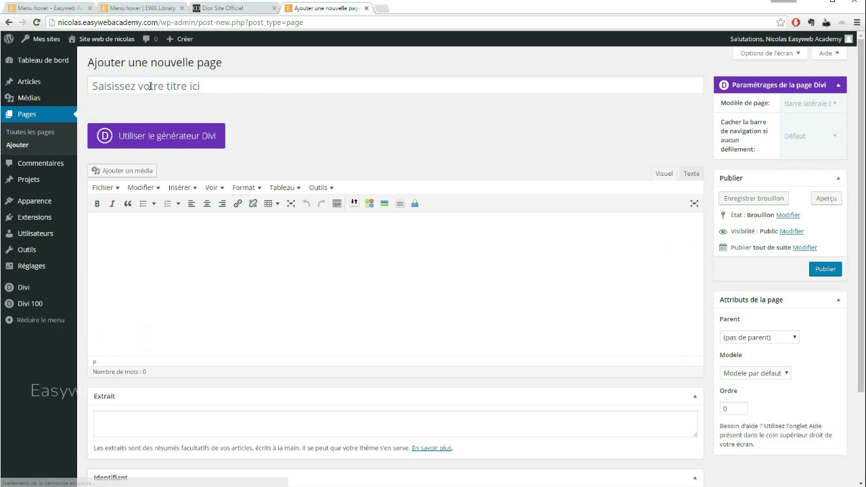
left_click(204, 81)
type("Test ")
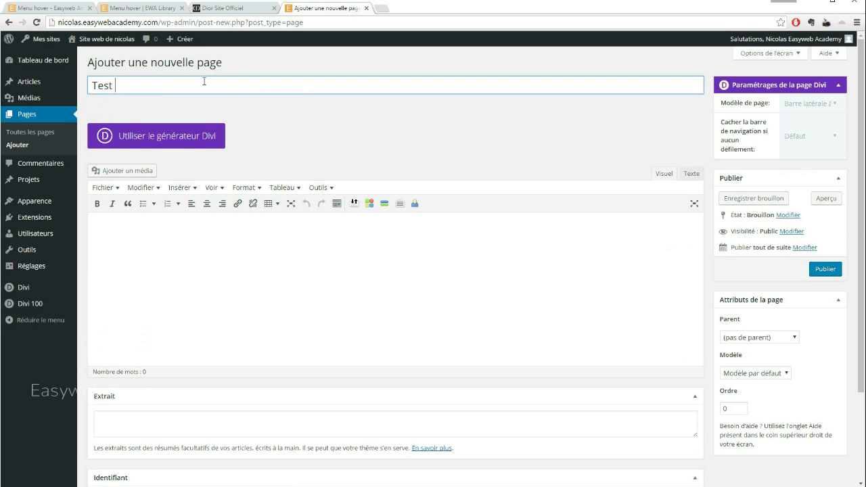
type("menu hover")
Enable the Divi builder for the page and insert a row layout of three 1/3 columns.
left_click(174, 137)
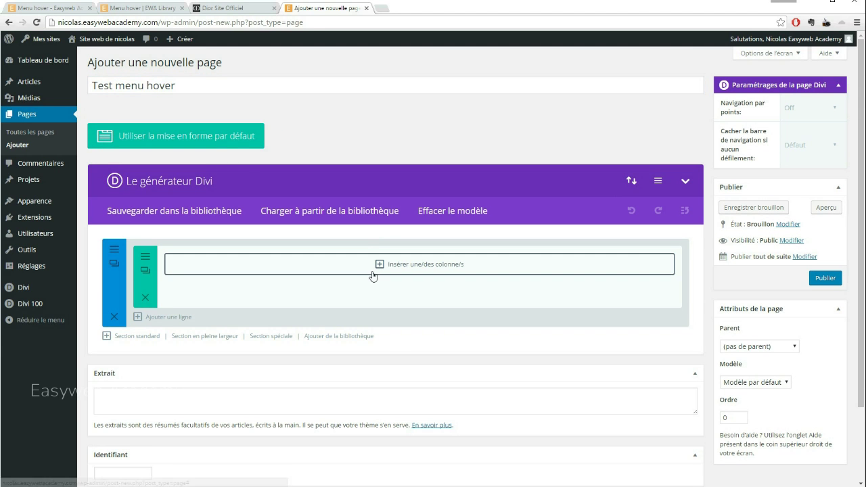
left_click(473, 265)
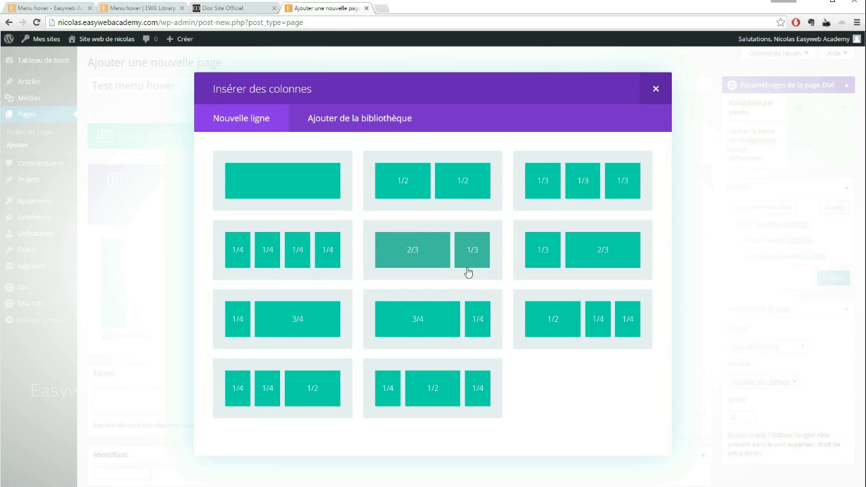
left_click(571, 179)
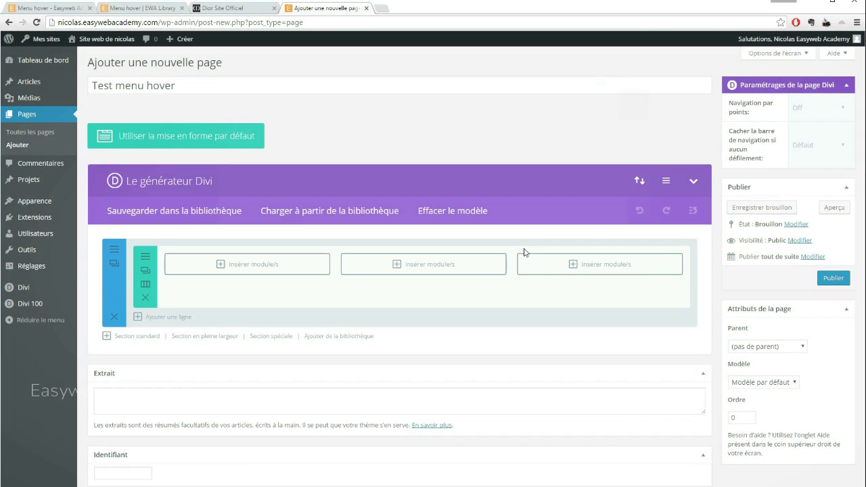
Insert the saved "Menu hover v3" module from the library into the row's first column.
left_click(223, 265)
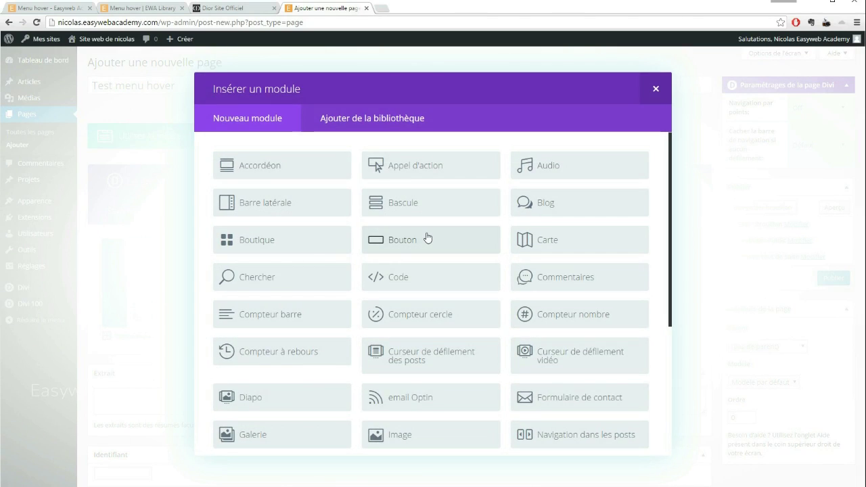
scroll(287, 272, "down", 5)
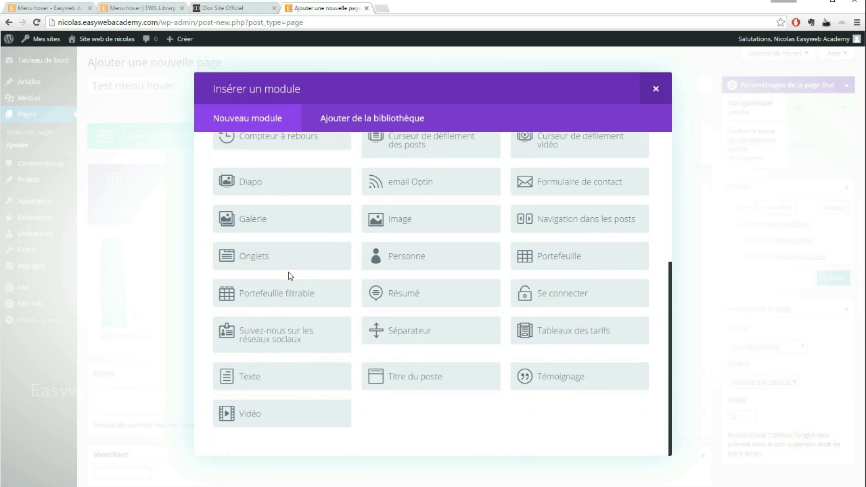
scroll(399, 265, "up", 5)
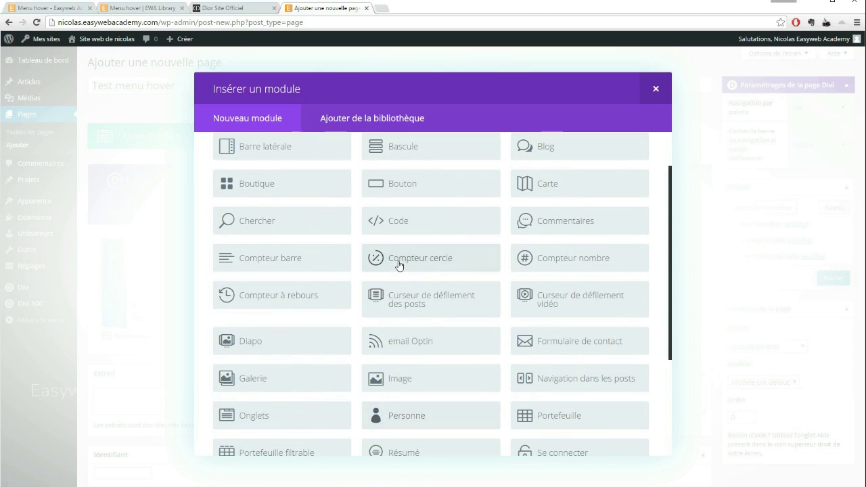
left_click(359, 119)
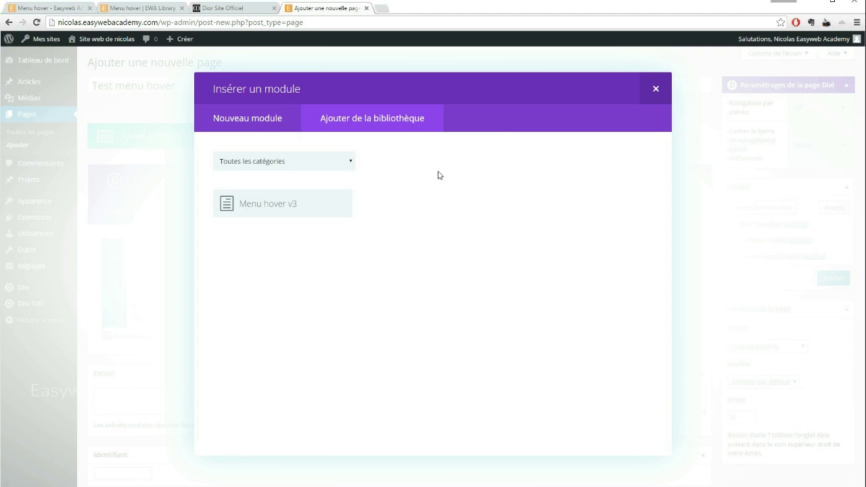
left_click(270, 198)
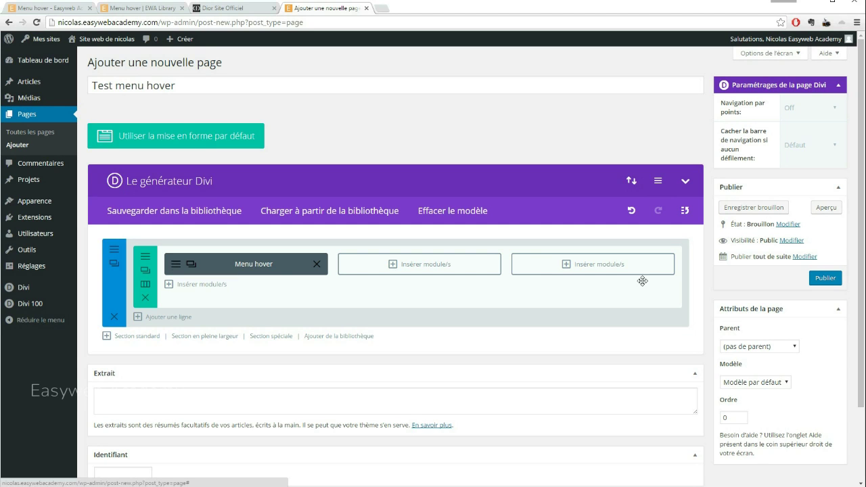
Publish the page and open its permalink in a new browser tab to view the module.
left_click(826, 279)
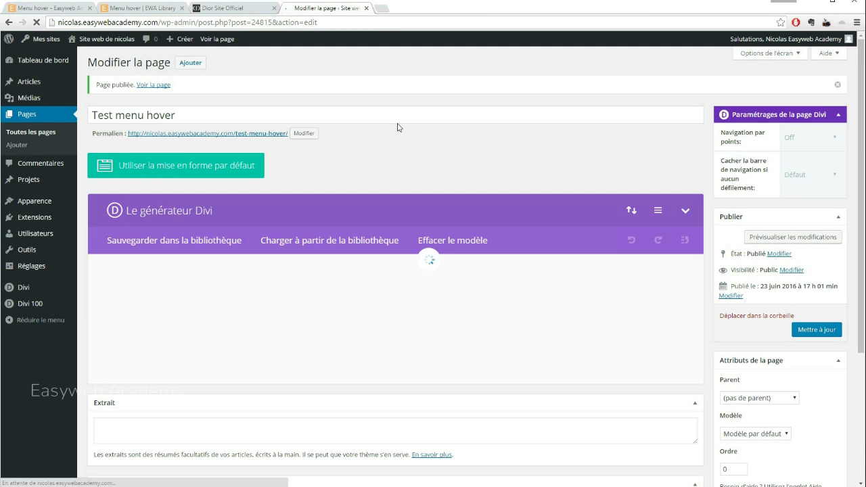
right_click(251, 138)
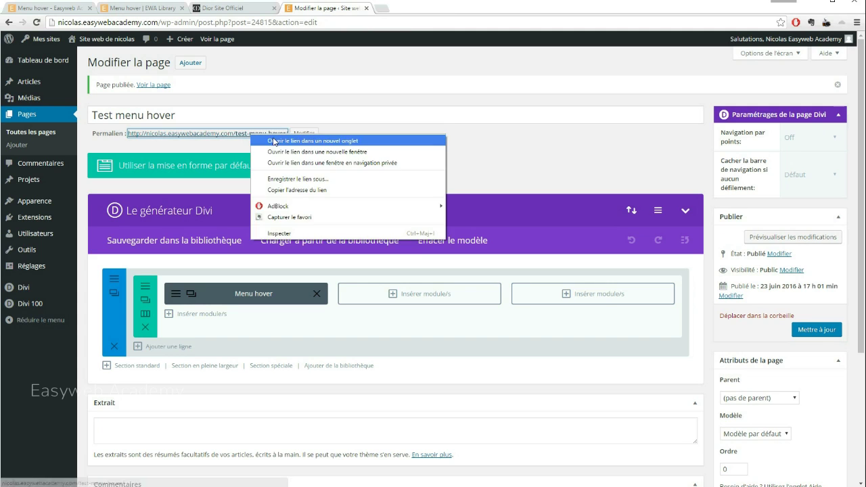
left_click(291, 135)
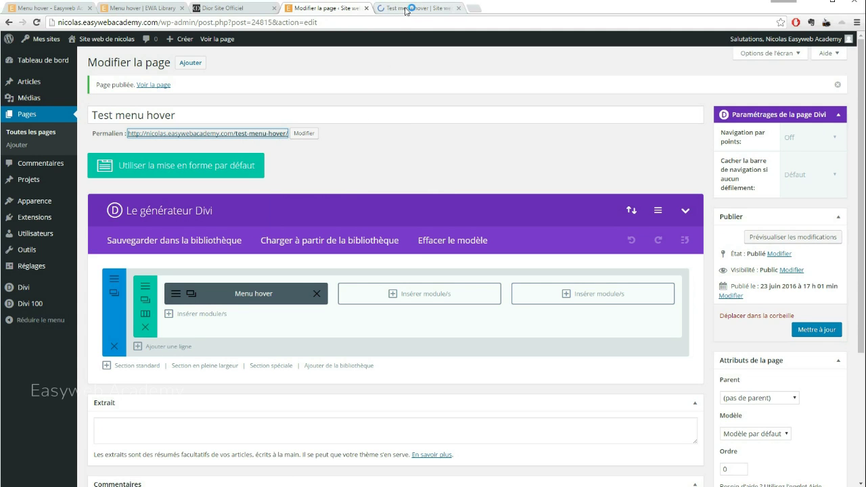
left_click(407, 10)
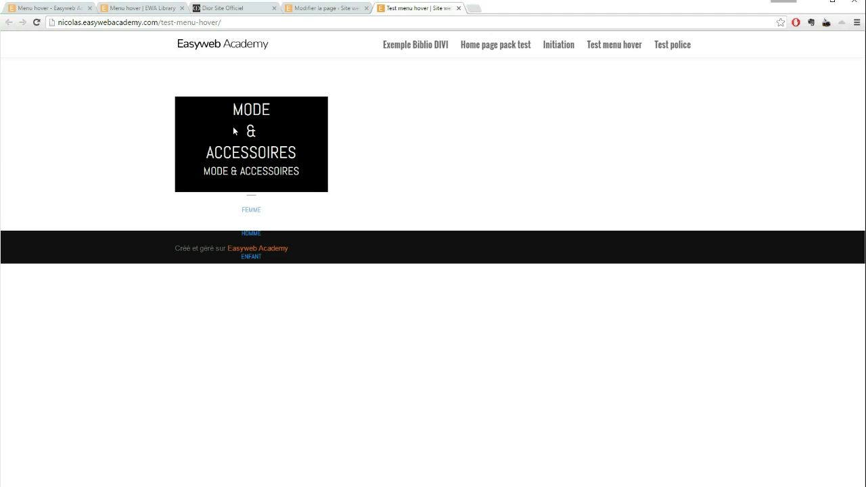
Switch to the Easyweb Academy "Menu hover" article and copy the whole "CSS commenté" code block.
left_click(56, 9)
scroll(408, 183, "down", 7)
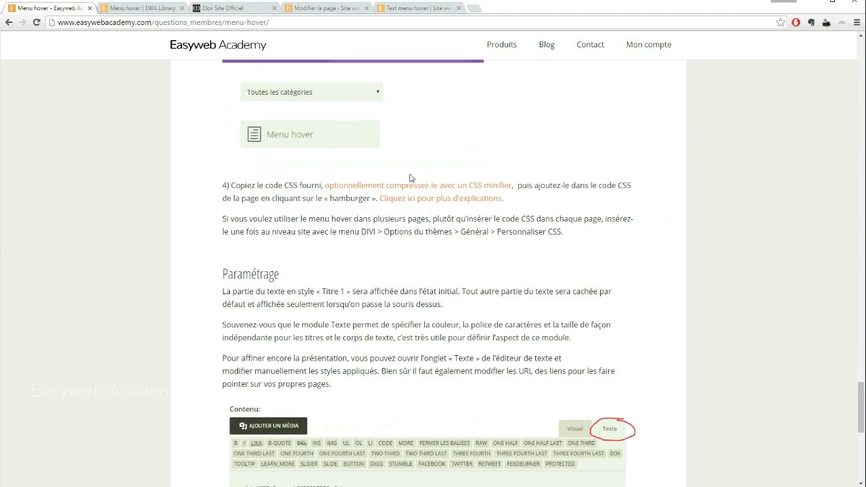
scroll(409, 178, "down", 5)
scroll(409, 178, "up", 9)
scroll(392, 196, "down", 15)
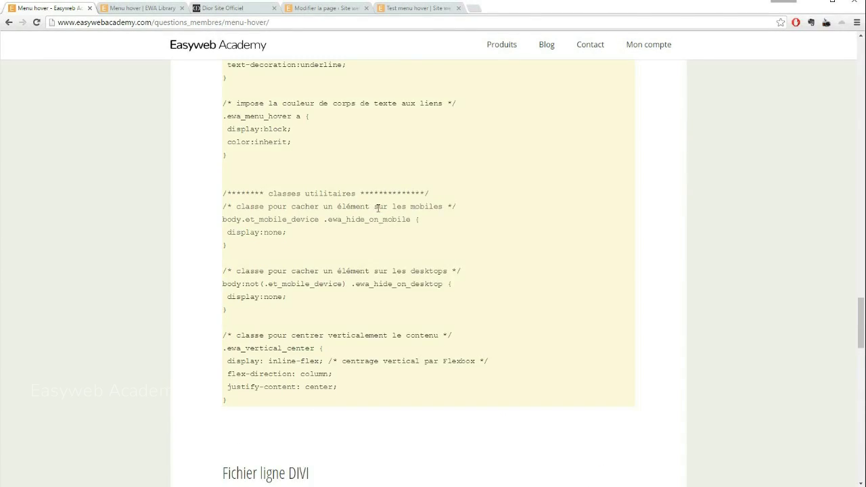
scroll(378, 207, "up", 6)
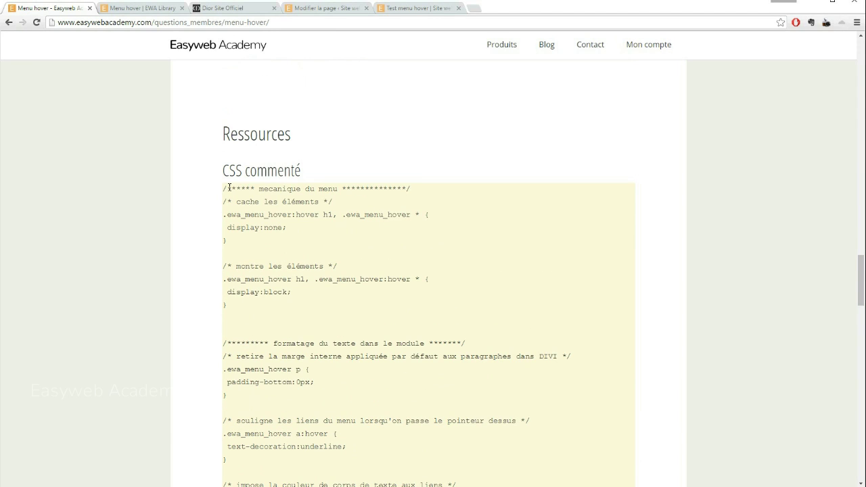
left_click_drag(223, 187, 345, 397)
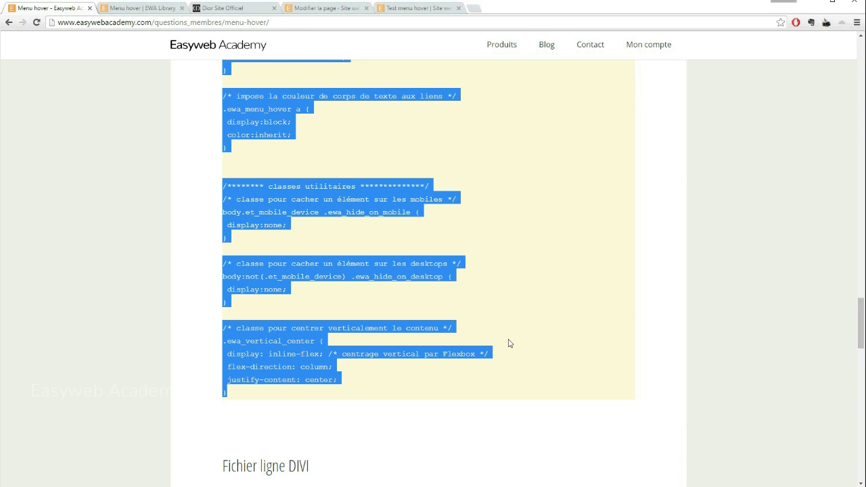
Read the article's installation instructions on where to add the CSS code for one page or the whole site.
scroll(419, 258, "down", 4)
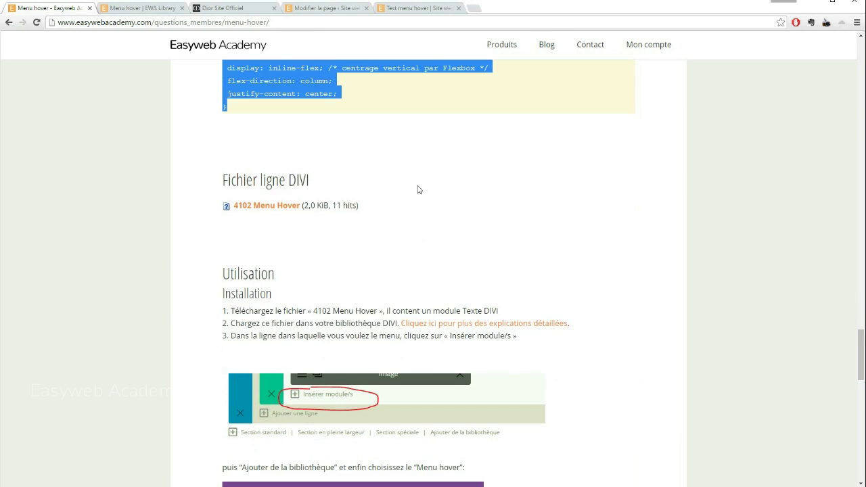
scroll(420, 203, "down", 6)
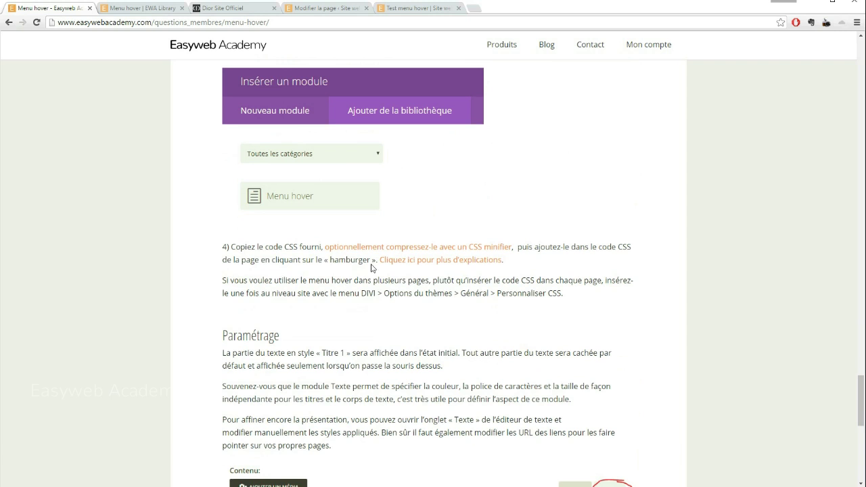
scroll(453, 176, "down", 2)
scroll(412, 239, "up", 2)
scroll(489, 223, "up", 2)
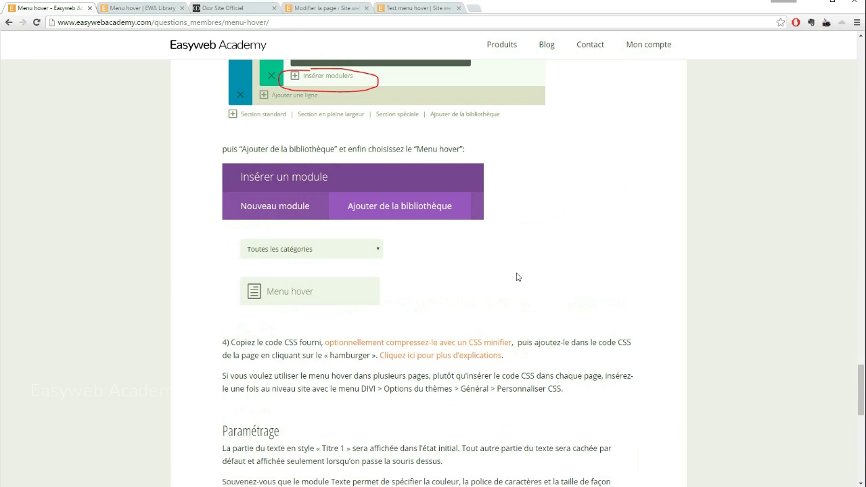
scroll(535, 209, "up", 3)
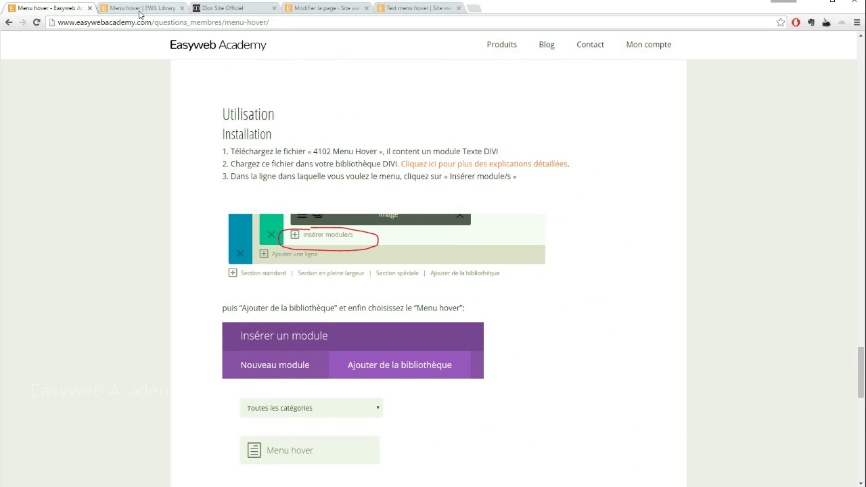
left_click(140, 11)
Return to the page editor, view the Personnaliser CSS field in the Divi builder settings and close them without saving.
left_click(310, 6)
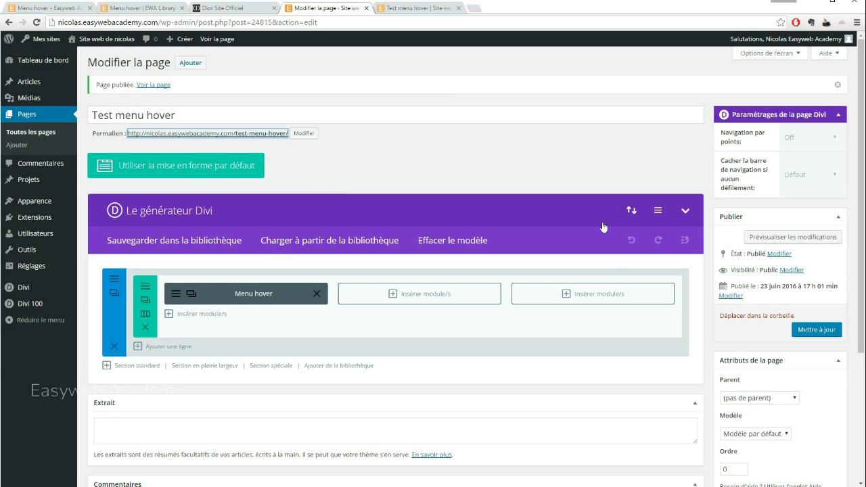
left_click(658, 211)
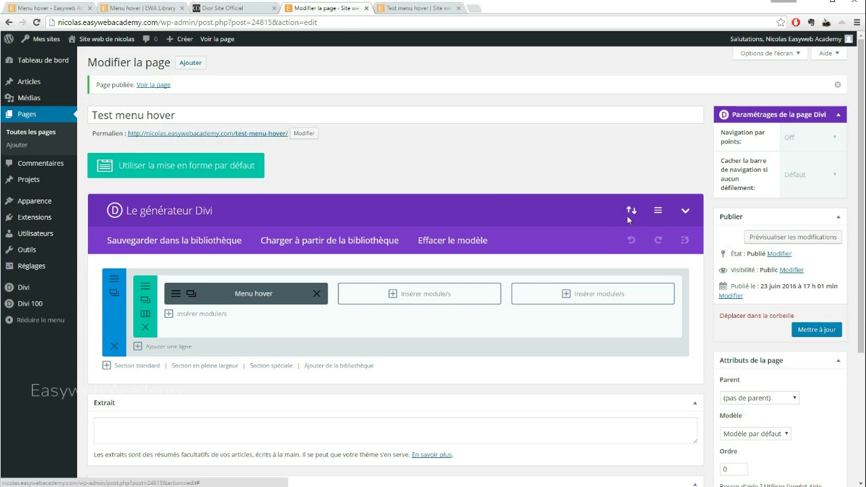
left_click(433, 247)
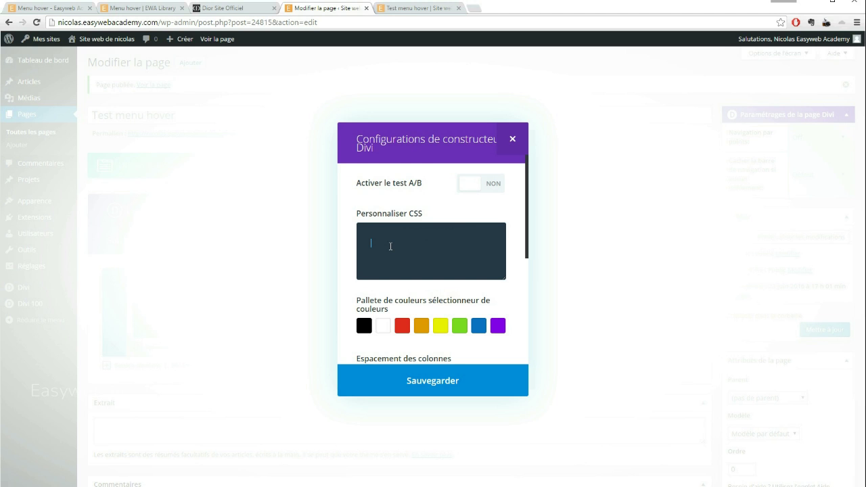
left_click(512, 139)
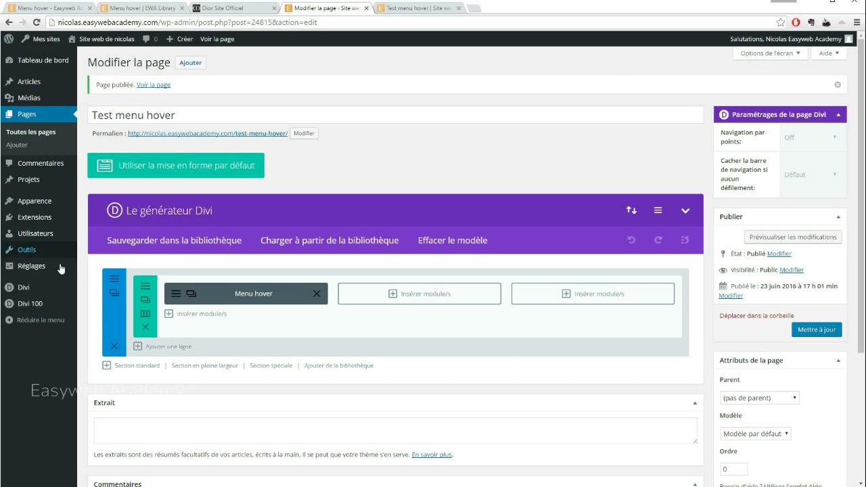
Open the Divi theme options and look at the site-wide Personnaliser CSS field, enlarging its text area.
mouse_move(27, 288)
left_click(105, 292)
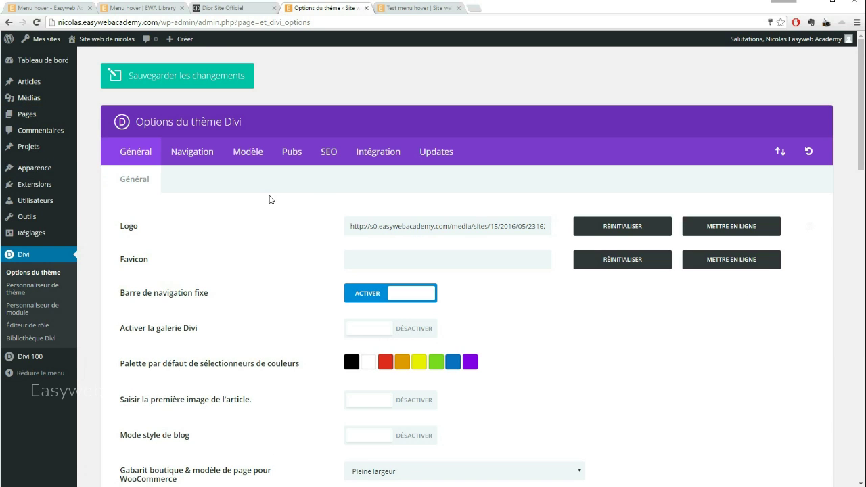
scroll(287, 203, "down", 10)
scroll(288, 213, "down", 5)
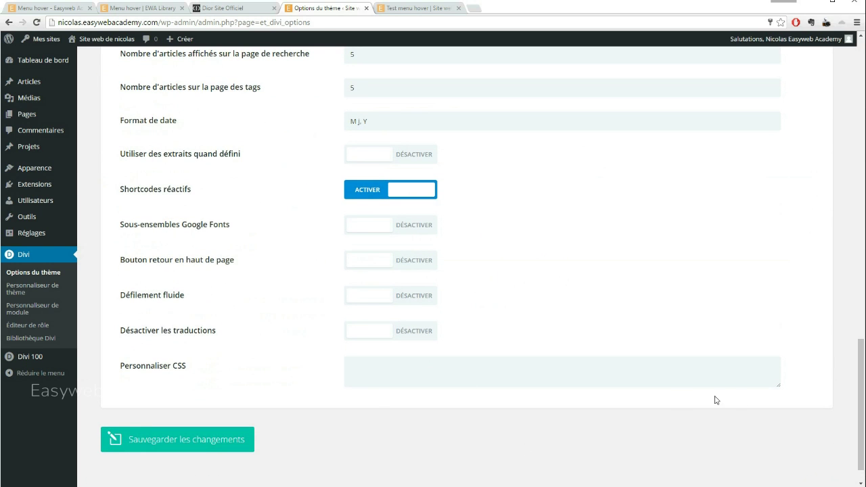
left_click_drag(779, 386, 789, 470)
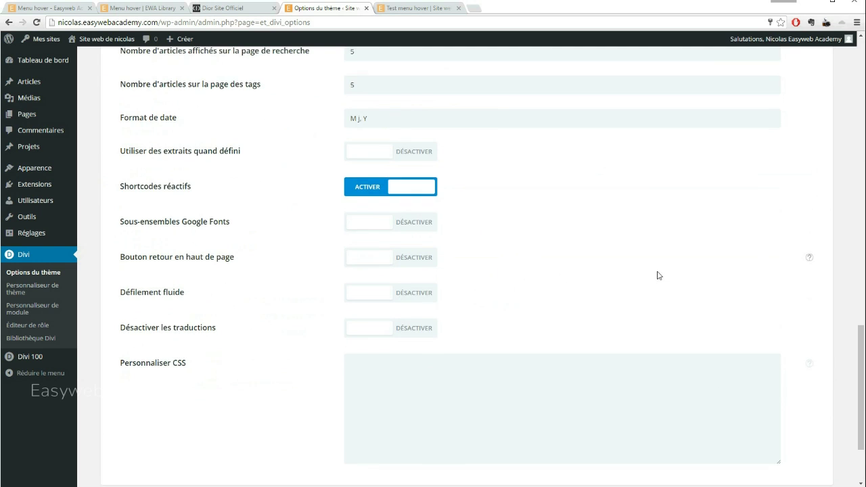
scroll(657, 274, "down", 2)
left_click(516, 300)
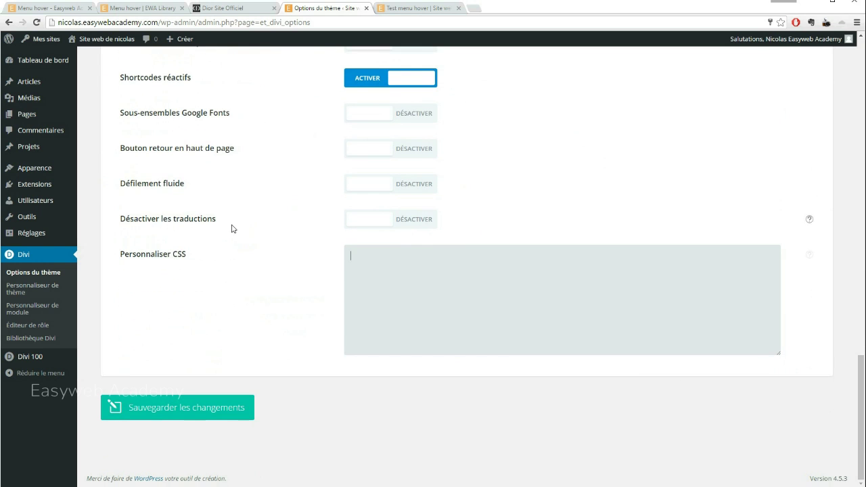
scroll(232, 228, "up", 7)
scroll(228, 224, "up", 3)
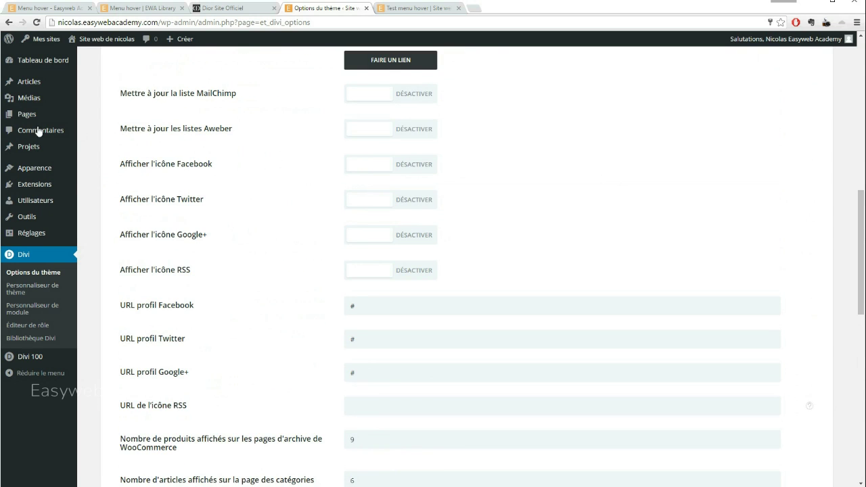
Reopen the "Test menu hover" page for editing, paste the copied CSS into the builder's Personnaliser CSS setting and save it.
left_click(27, 114)
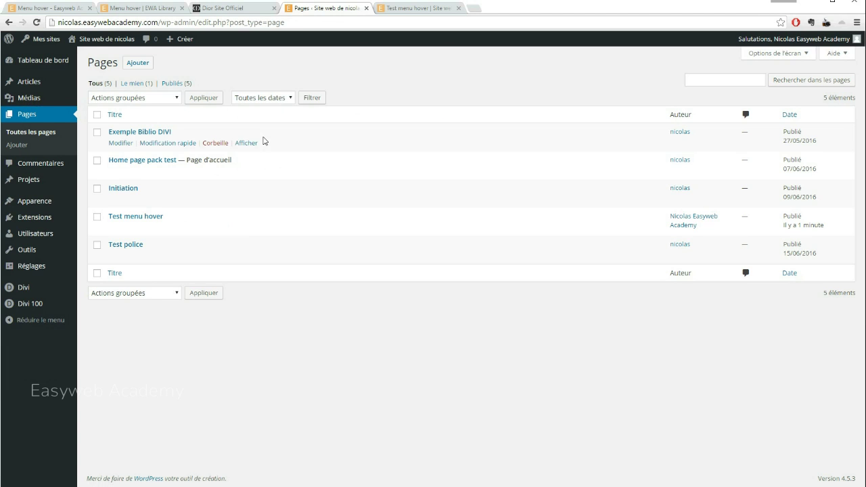
left_click(120, 230)
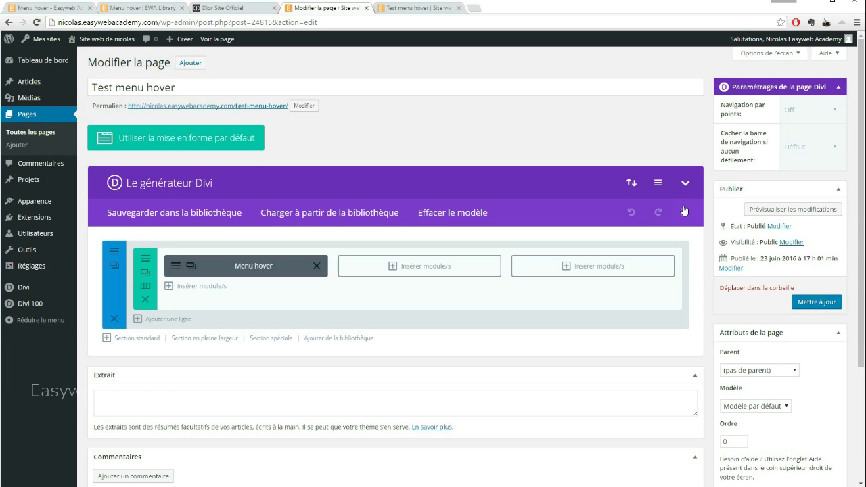
left_click(658, 182)
left_click(417, 262)
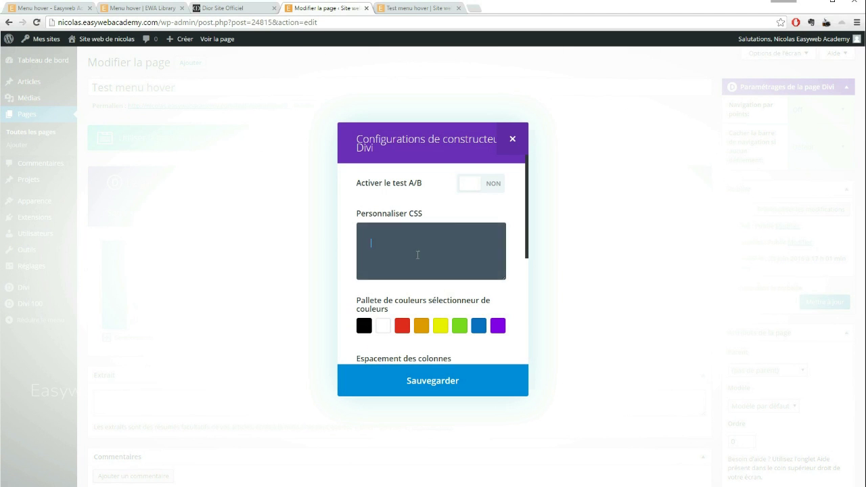
key("ctrl+v")
left_click(446, 382)
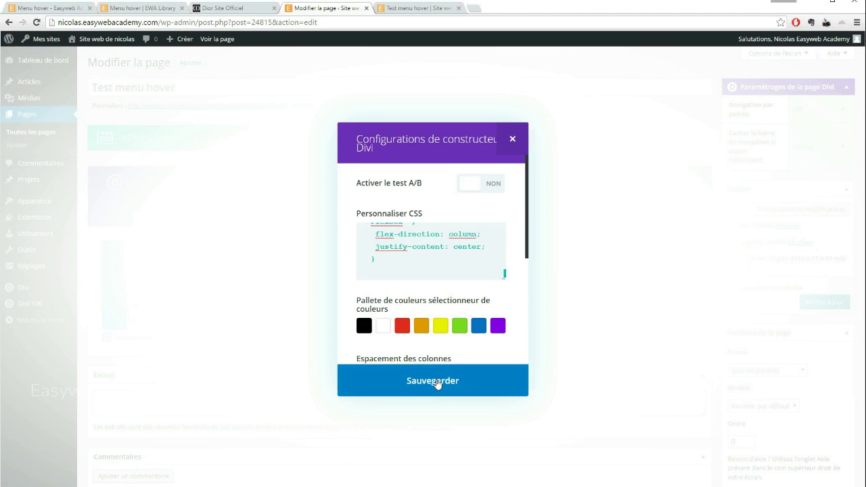
Update the page and check the menu's hover behaviour on the published page.
left_click(816, 308)
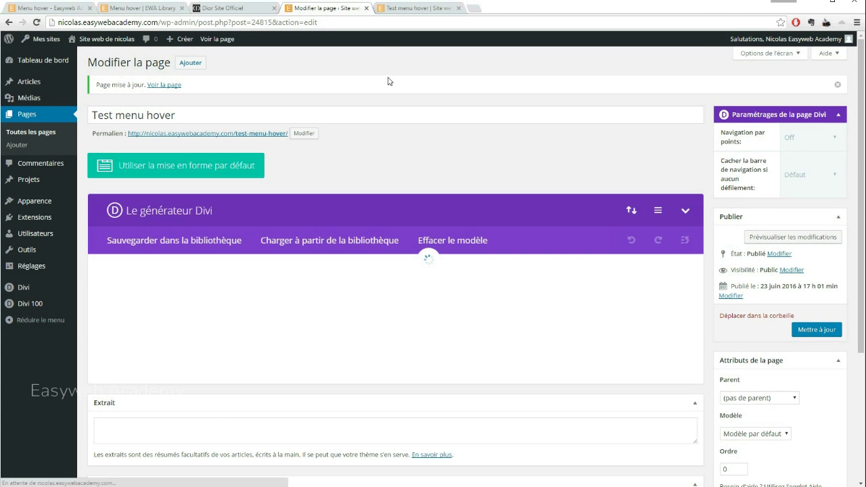
key("ctrl+Tab")
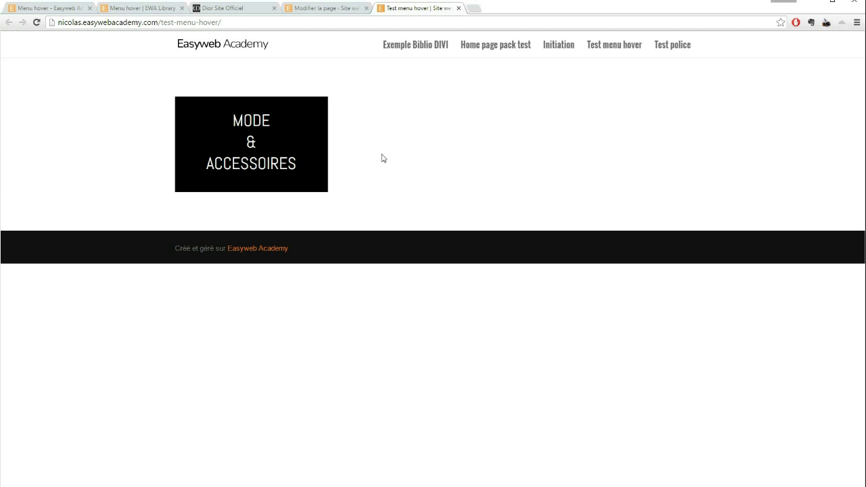
mouse_move(302, 124)
Insert a Texte module in the row's middle column with the content "Element Texte" and set its text colour to Clair.
left_click(317, 13)
scroll(460, 203, "down", 3)
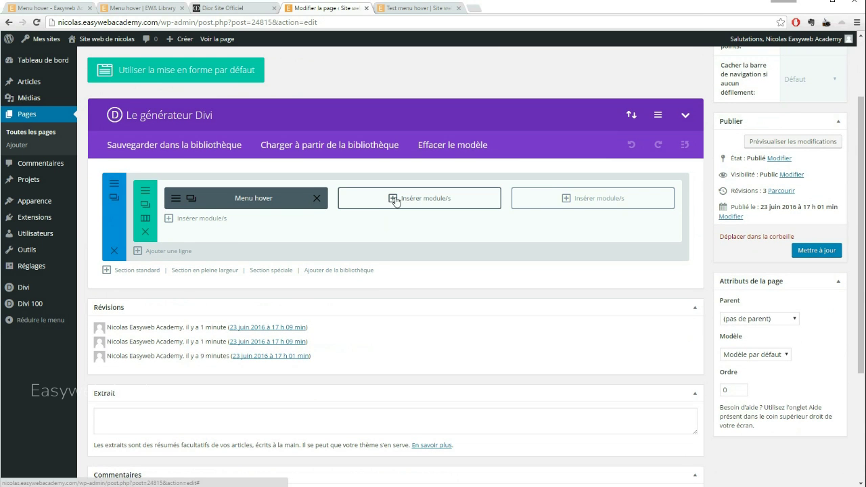
left_click(396, 198)
scroll(440, 270, "down", 4)
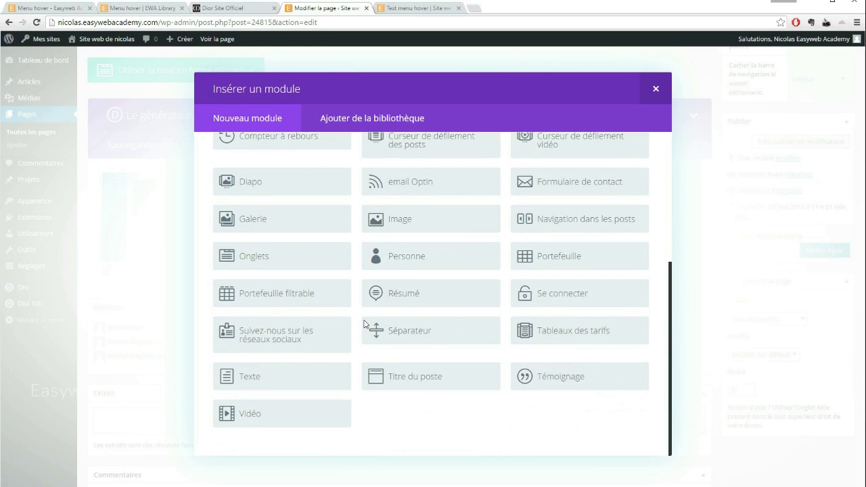
left_click(274, 386)
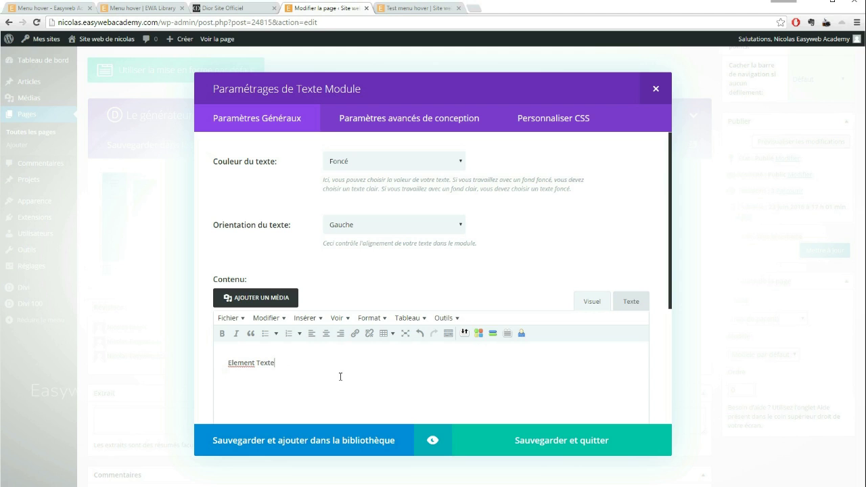
left_click(352, 161)
left_click(344, 186)
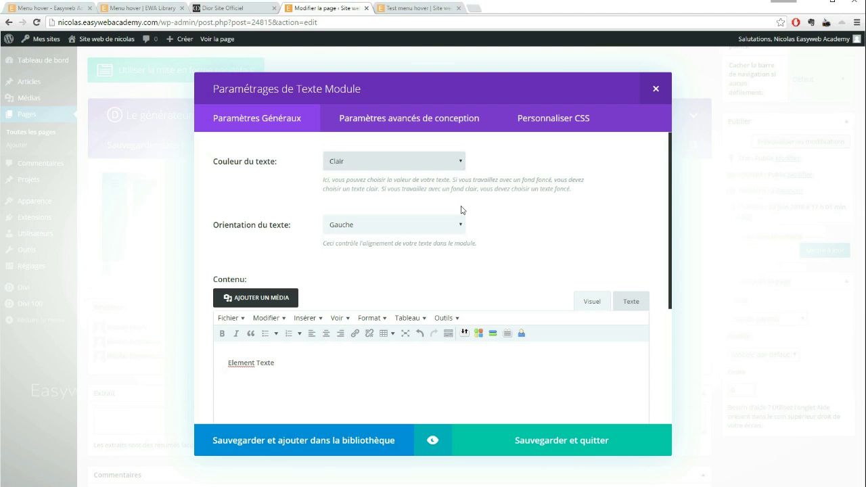
Give the new Texte module a red background colour in its advanced design settings.
left_click(372, 115)
scroll(389, 243, "down", 5)
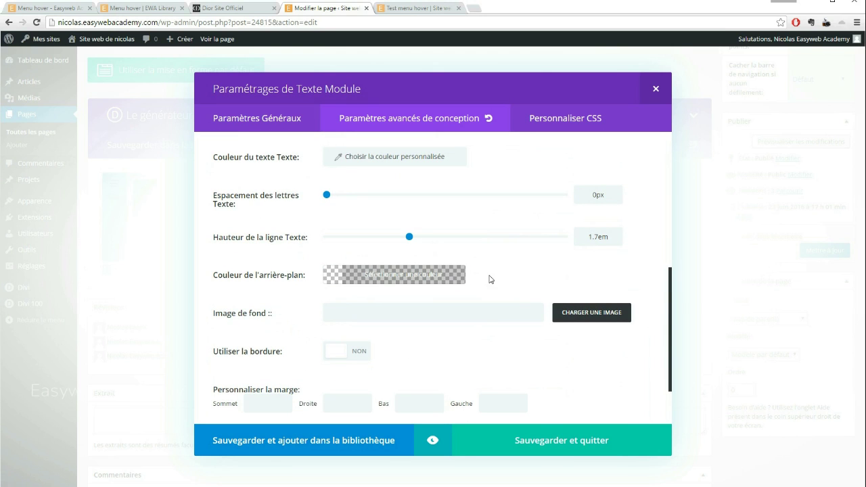
left_click(410, 278)
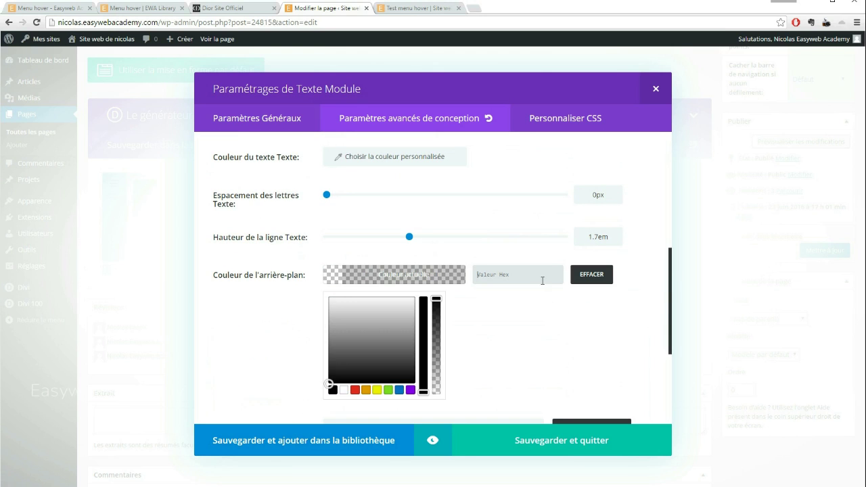
left_click(354, 390)
Set the Texte module's internal margins to 10 for Sommet, Droite and Bas.
scroll(510, 333, "down", 3)
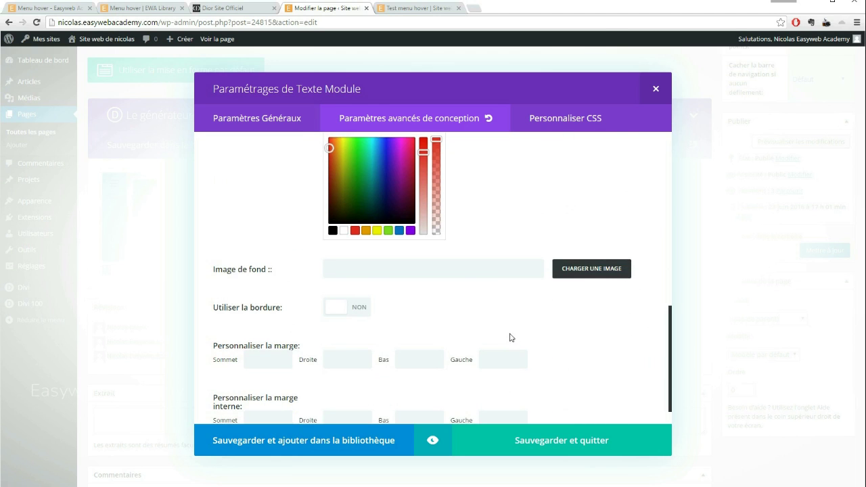
scroll(510, 337, "down", 1)
left_click(274, 386)
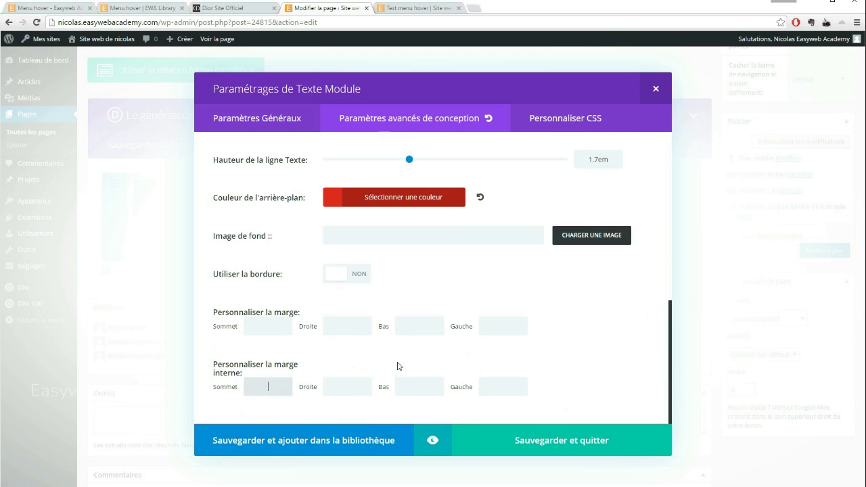
key("Tab")
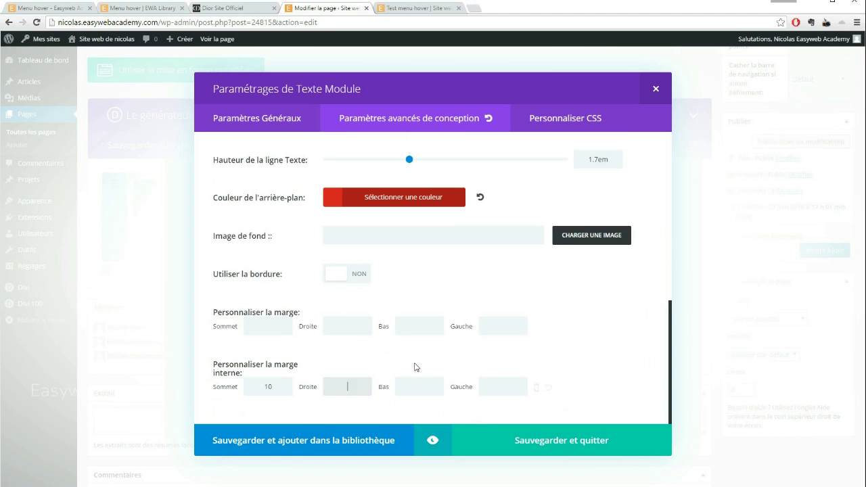
key("Tab")
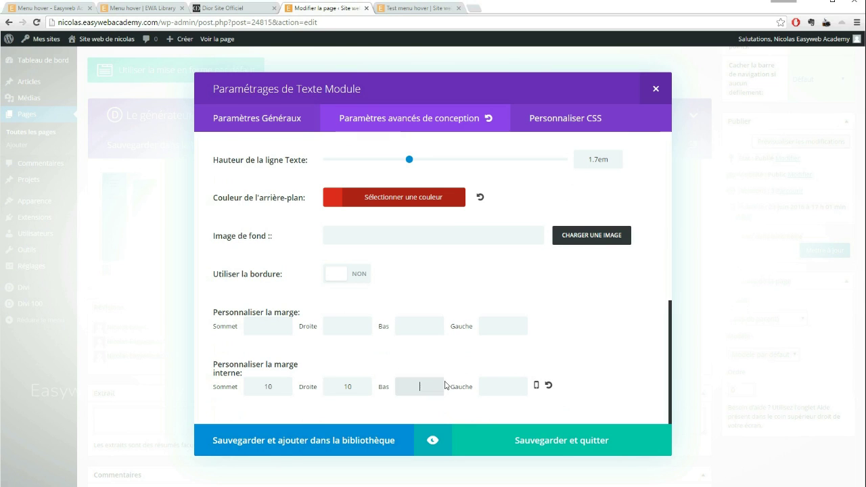
key("Tab")
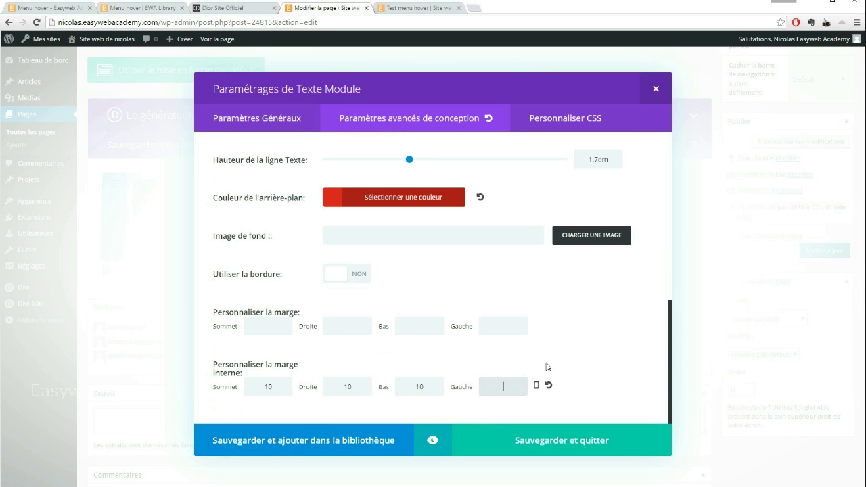
Set the Texte module's text orientation to Centre and save the module.
left_click(266, 119)
left_click(389, 227)
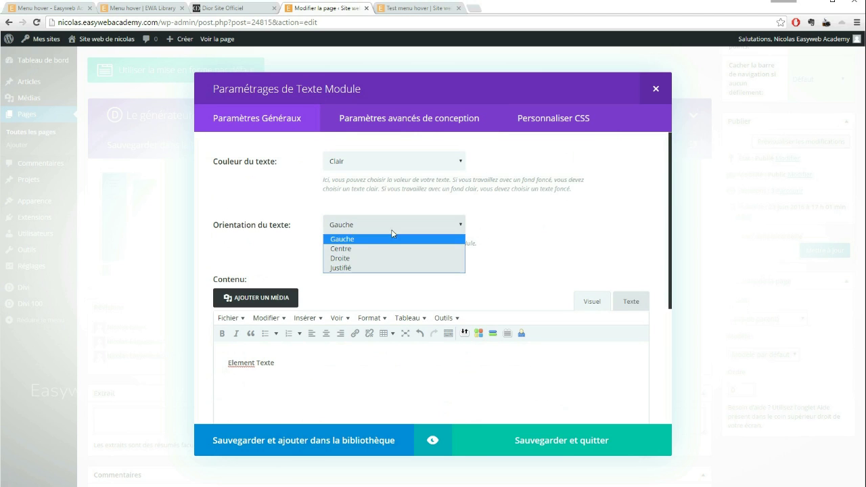
left_click(348, 249)
left_click(537, 450)
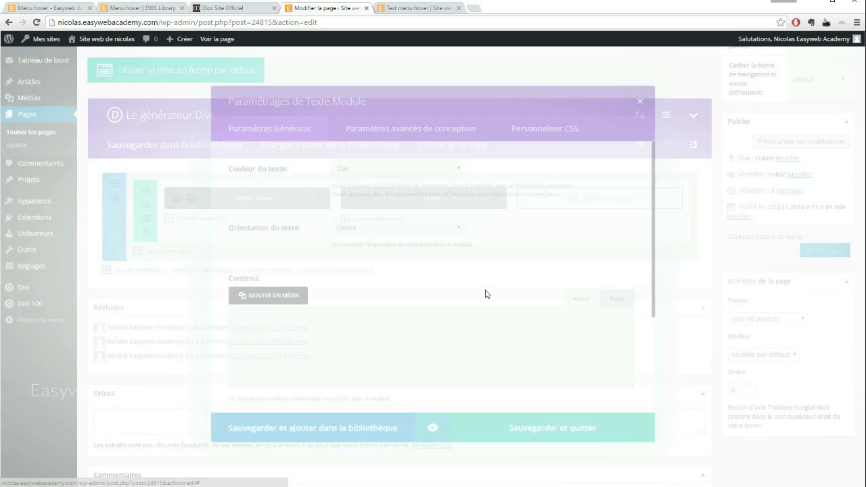
Duplicate the Texte module twice, placing one copy in the third column and one in the first column below Menu hover.
left_click(365, 198)
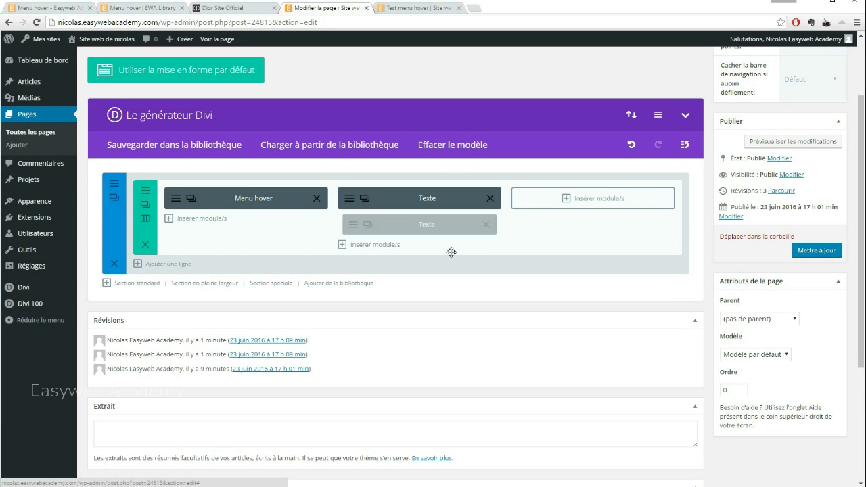
left_click_drag(390, 230, 589, 201)
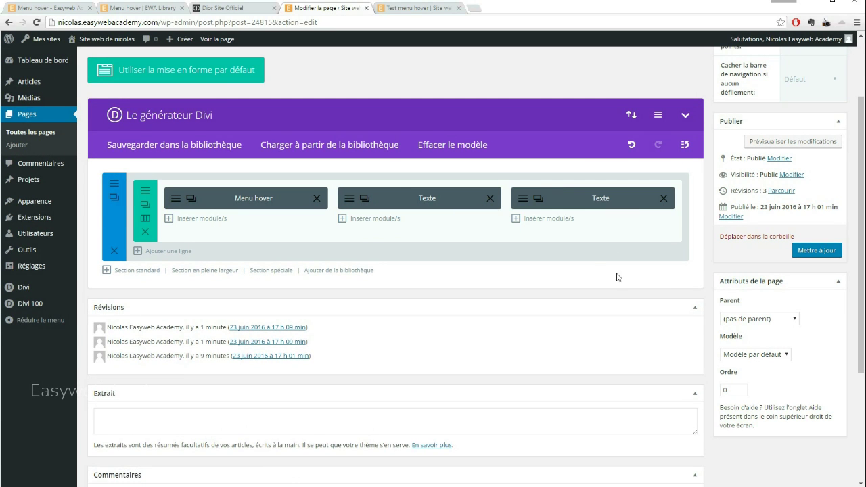
left_click(365, 199)
left_click_drag(281, 232, 230, 203)
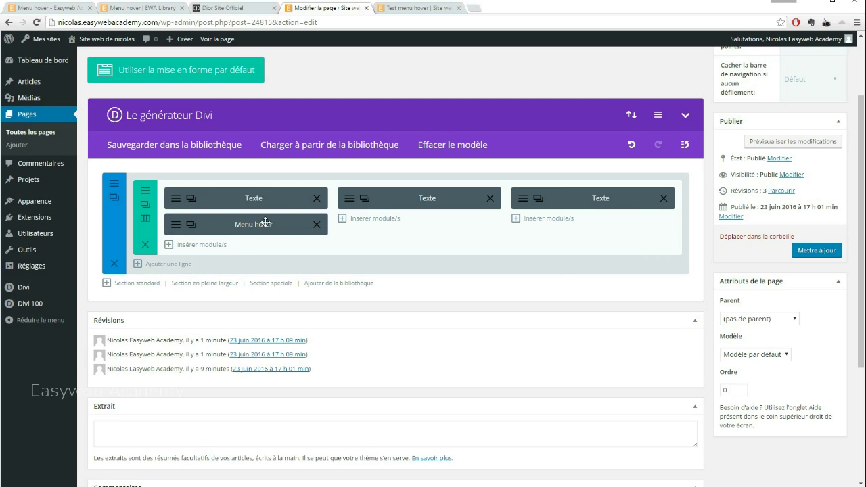
left_click_drag(265, 226, 255, 197)
Update the page, reload the published version and check the menu's hover effect beside the new text blocks.
left_click(824, 251)
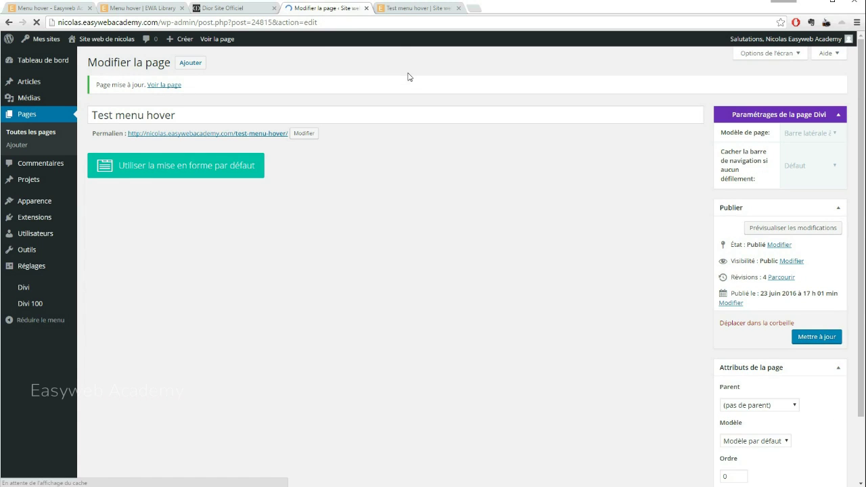
left_click(402, 8)
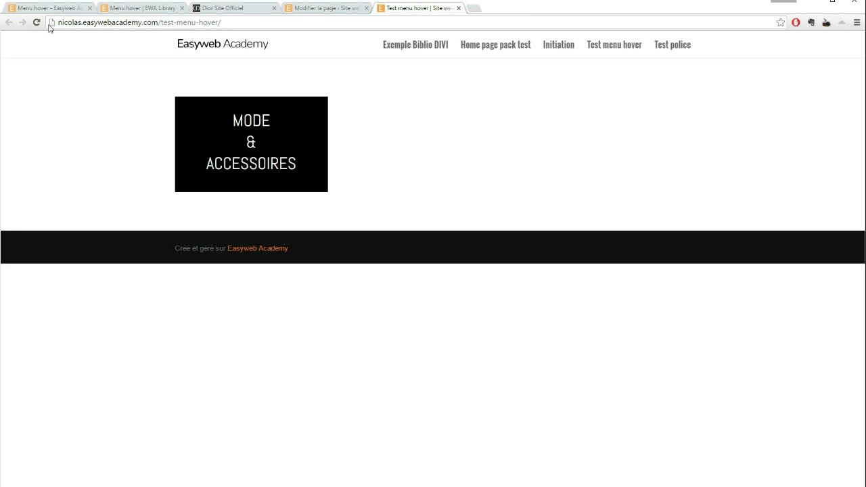
left_click(37, 23)
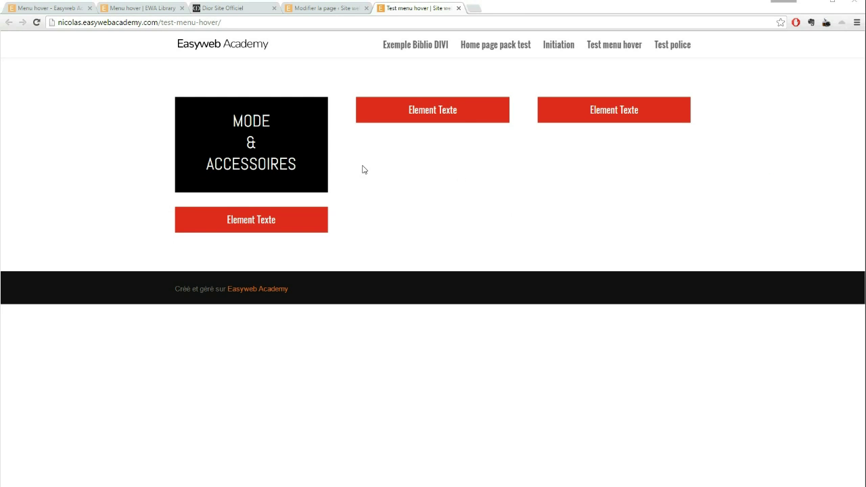
mouse_move(301, 136)
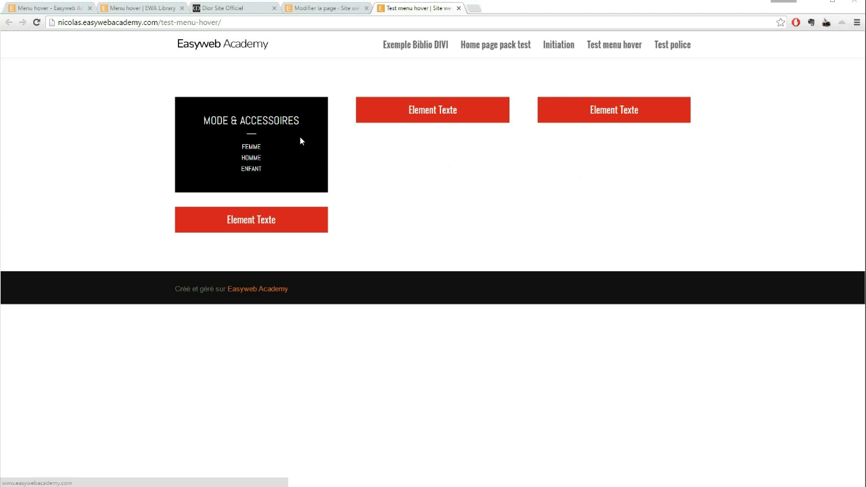
Inspect the published page in the browser's iPhone 6 Plus mobile view, reload it there and close the developer tools.
right_click(612, 152)
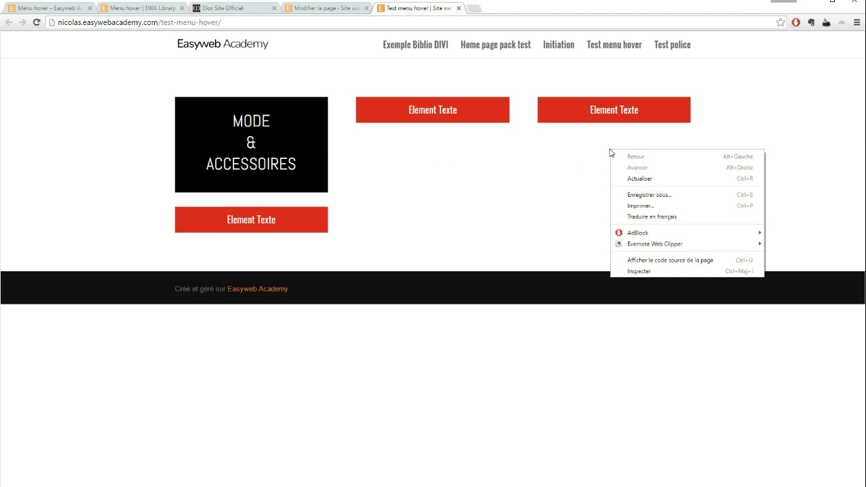
left_click(634, 261)
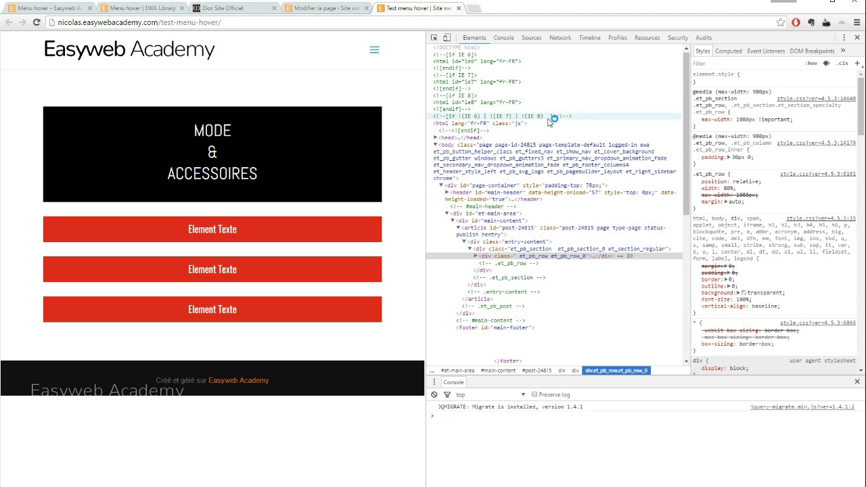
left_click(447, 37)
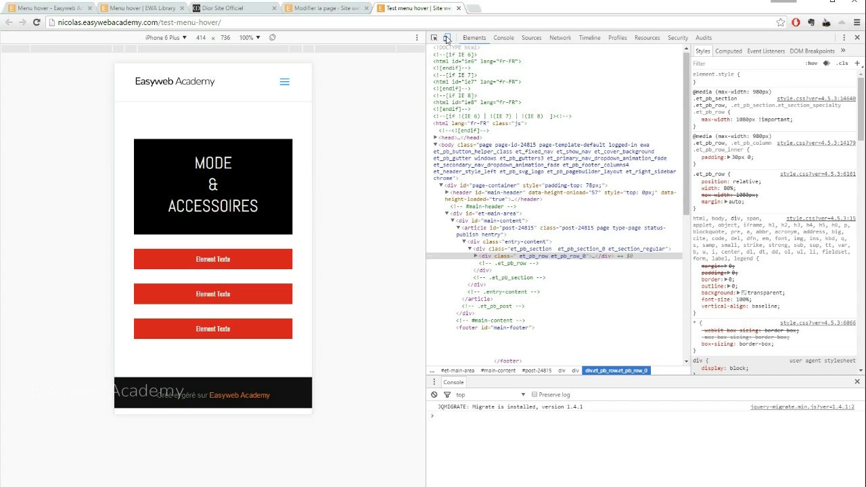
left_click(37, 23)
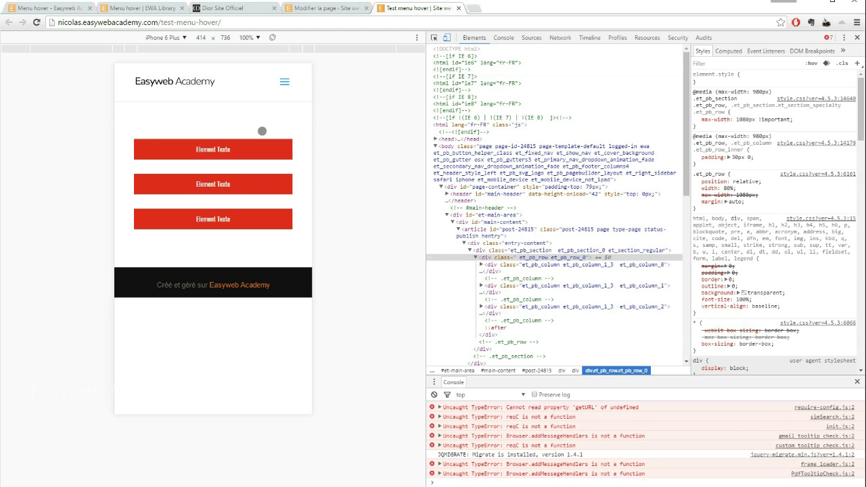
left_click(856, 39)
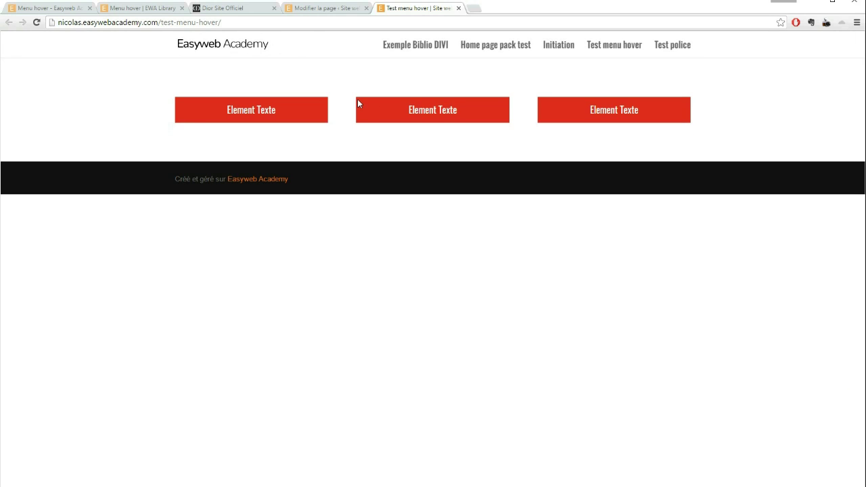
Return to the page editor and insert another Texte module in the first column with the content "Menu mobile".
left_click(315, 11)
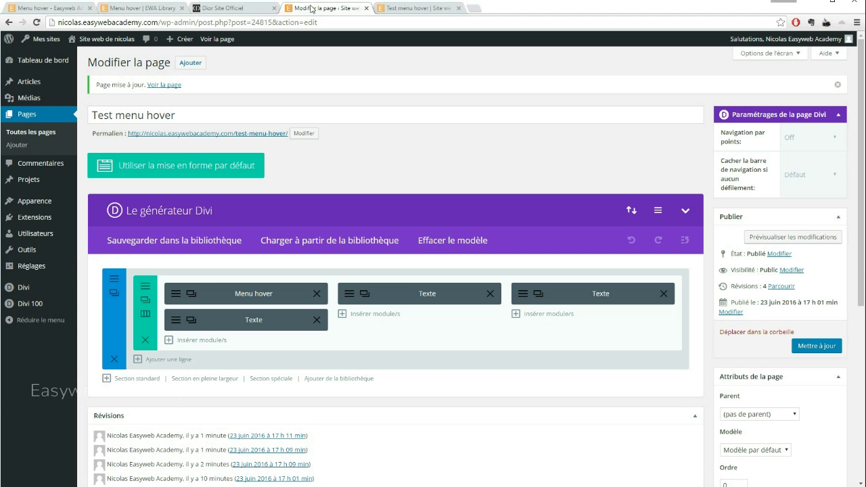
scroll(342, 165, "down", 2)
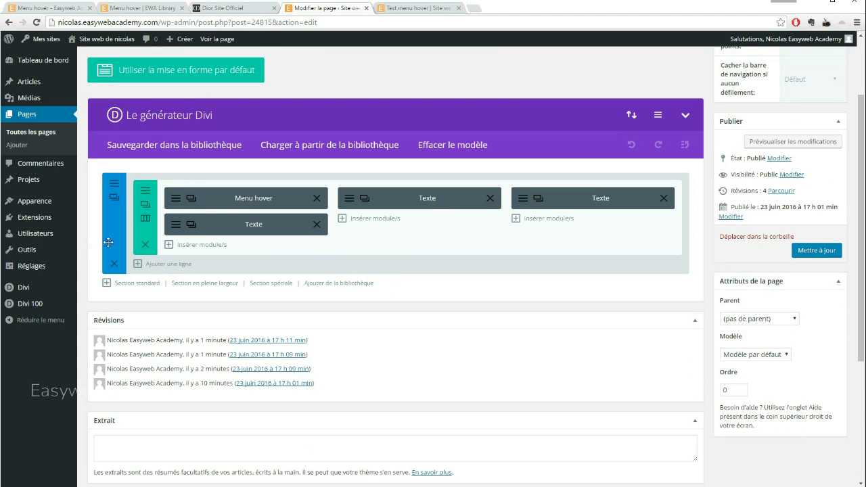
left_click(266, 251)
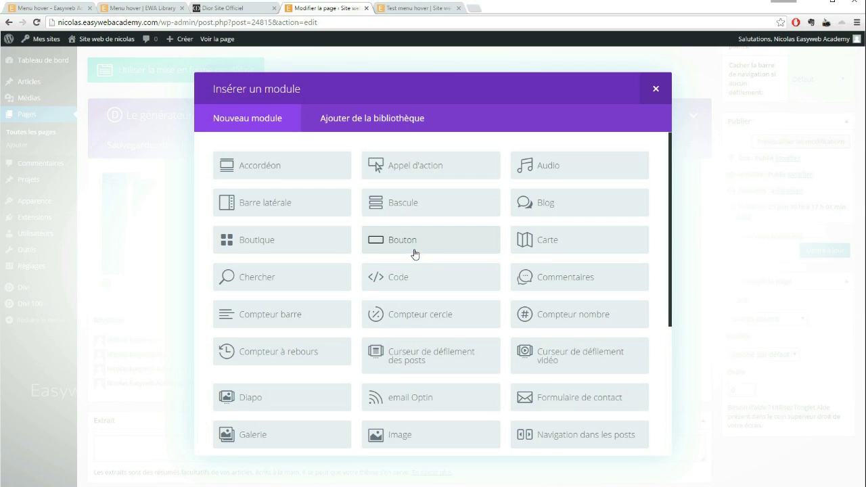
scroll(408, 236, "down", 5)
left_click(246, 373)
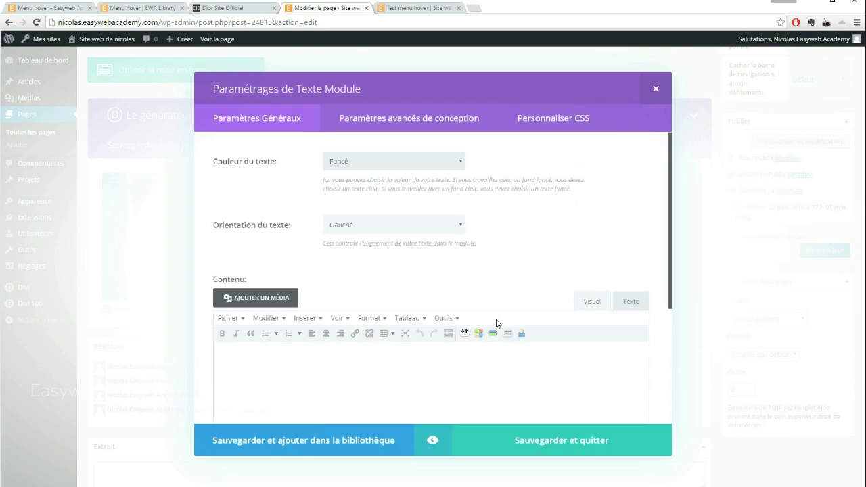
left_click(253, 354)
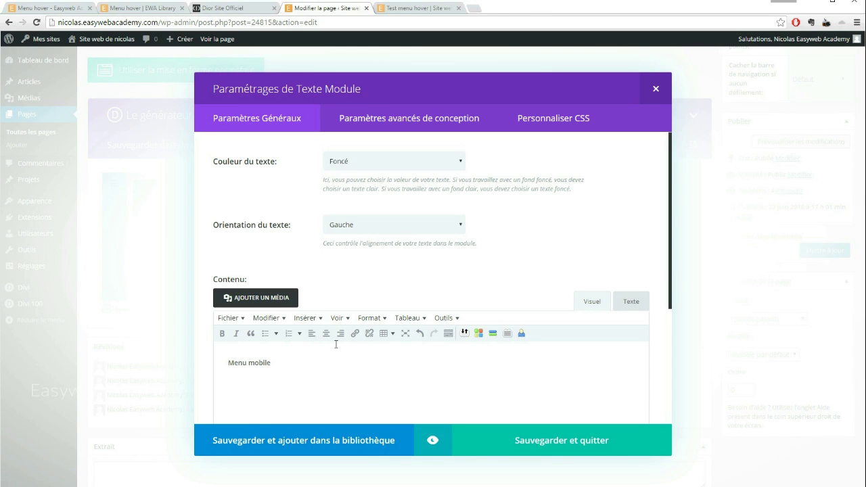
Set the "Menu mobile" module's text orientation to Centre and its text colour to Clair.
left_click(391, 226)
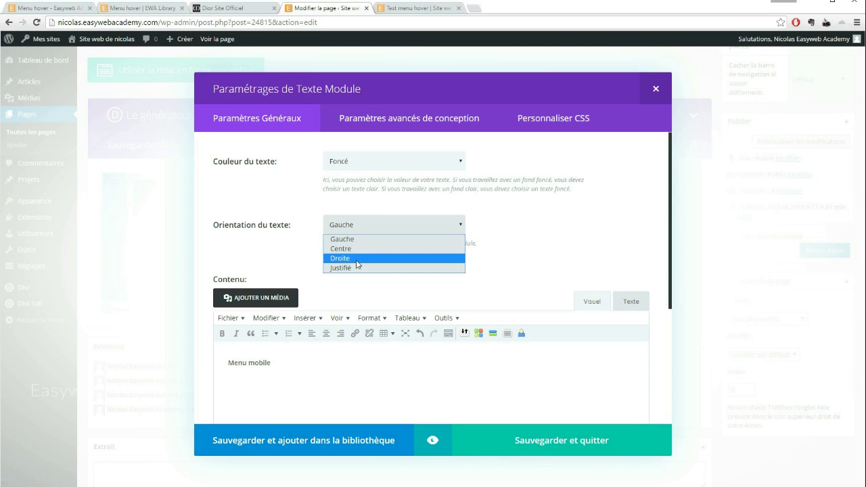
left_click(375, 243)
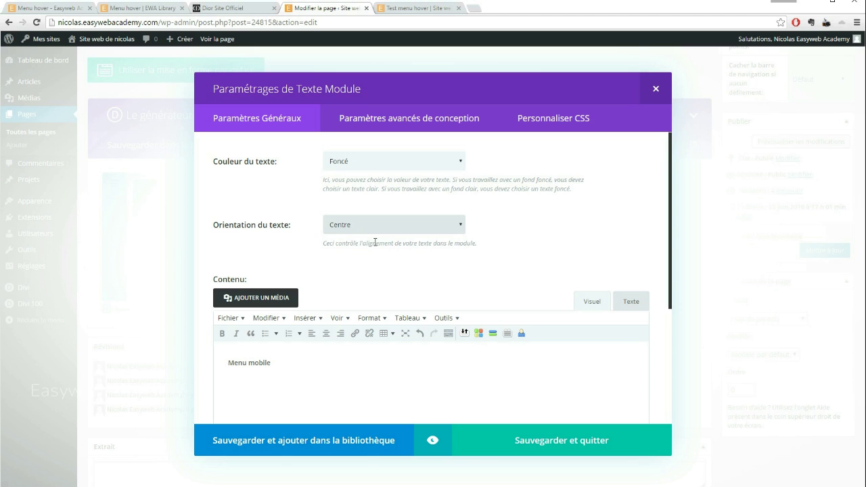
left_click(408, 168)
left_click(354, 184)
Set the "Menu mobile" module's internal margin to 10 on all four sides.
left_click(405, 117)
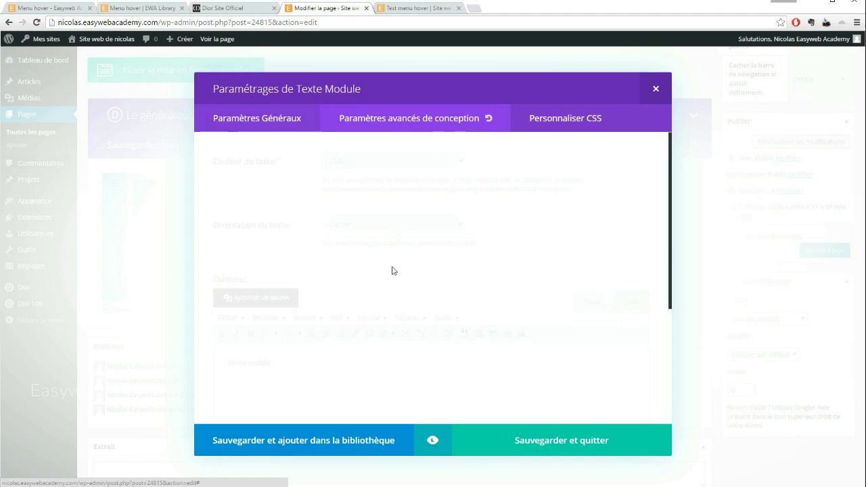
scroll(393, 285, "down", 6)
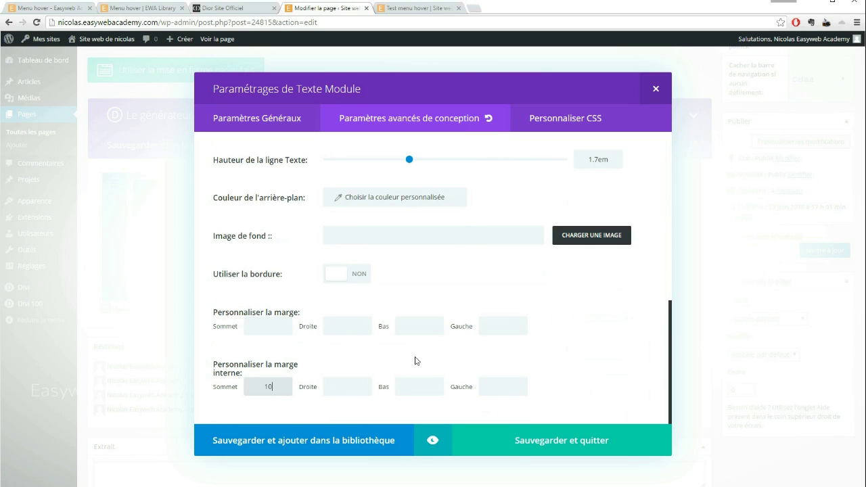
left_click(348, 387)
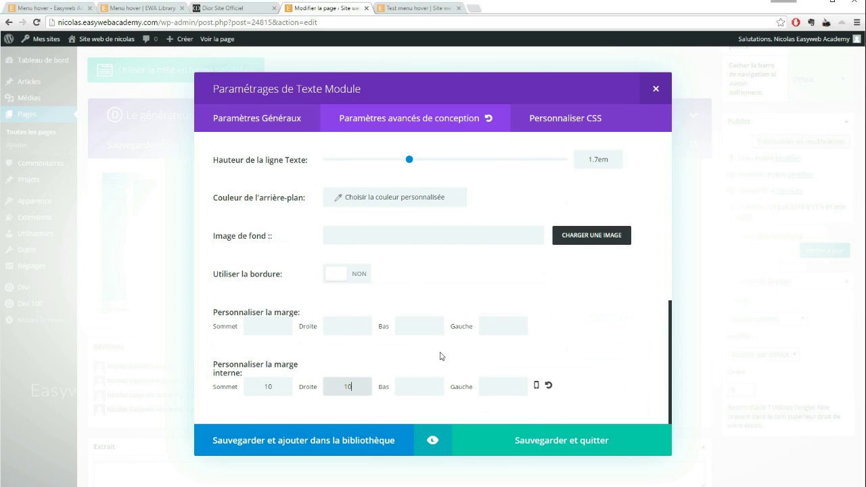
left_click(418, 385)
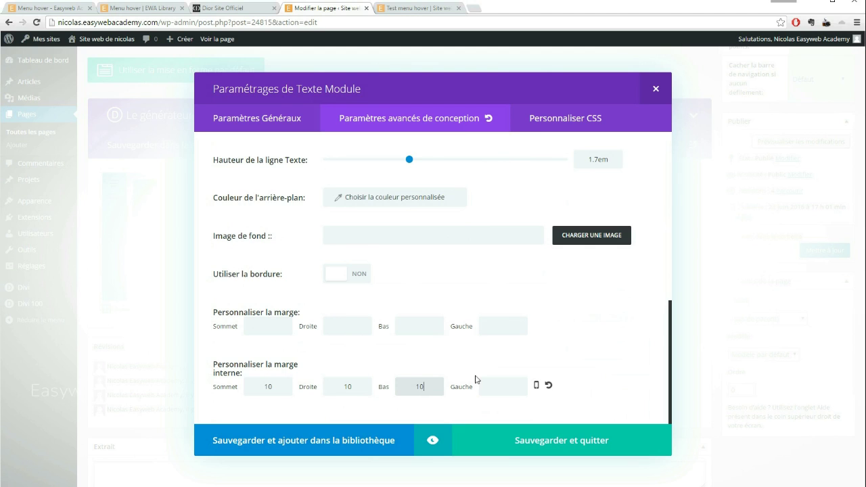
type("10")
left_click(507, 383)
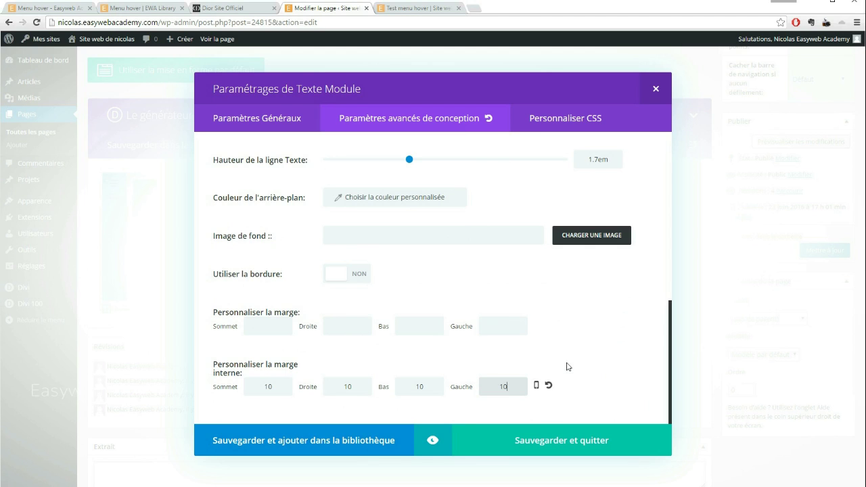
Give the "Menu mobile" module a black #000000 background colour and save the module.
scroll(353, 250, "up", 2)
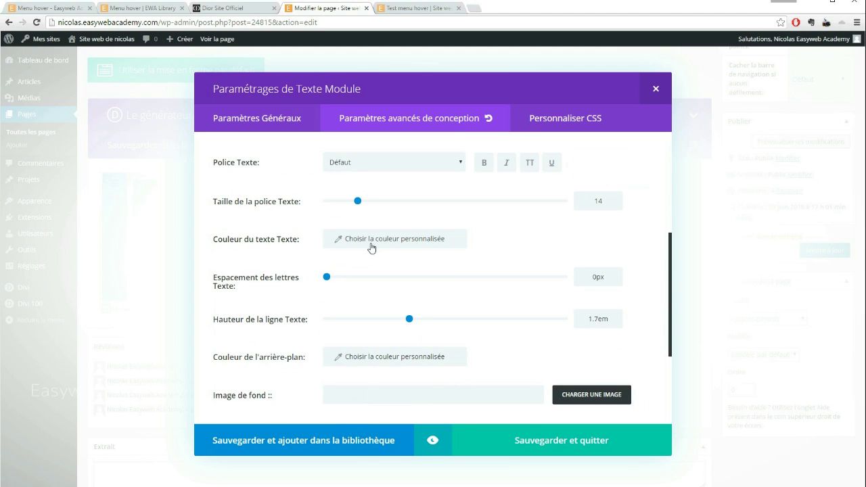
scroll(373, 248, "down", 1)
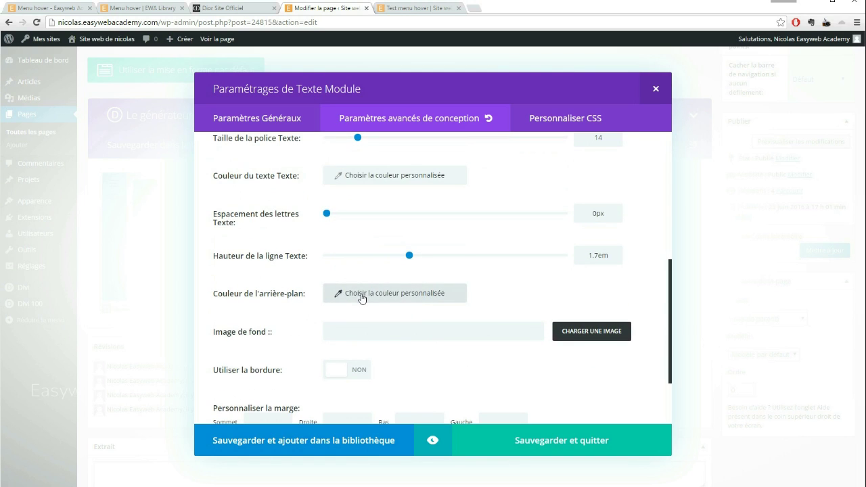
left_click(405, 297)
left_click(399, 296)
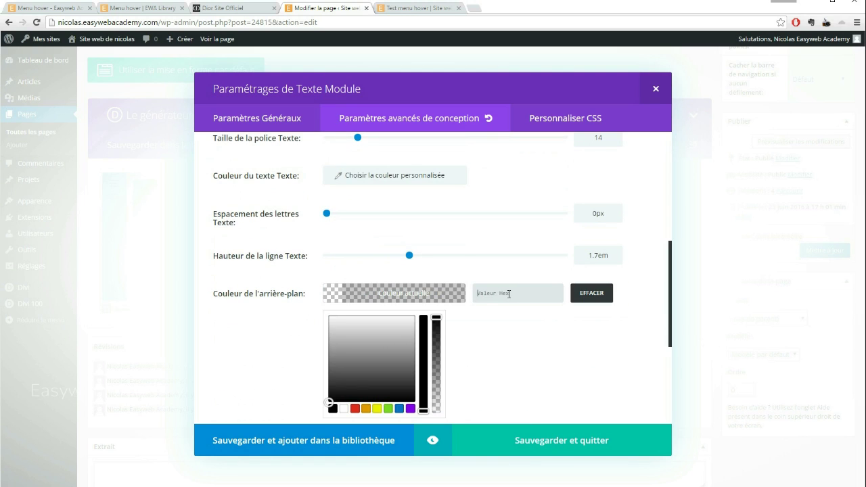
left_click(333, 409)
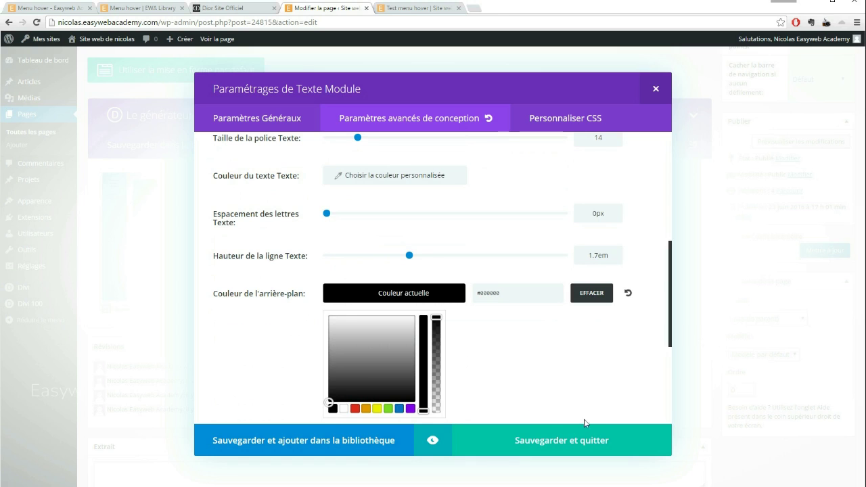
left_click(562, 440)
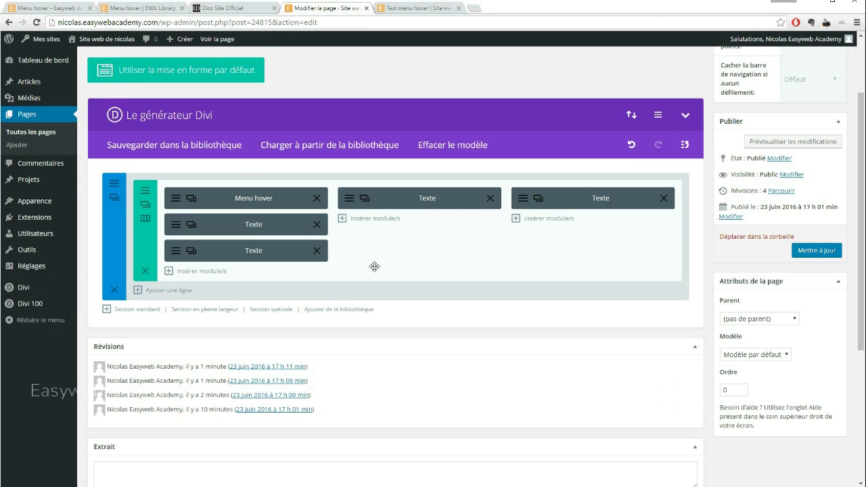
Set the new text module's admin label to "Menu mobile", save it and move it directly below the Menu hover module.
left_click(175, 257)
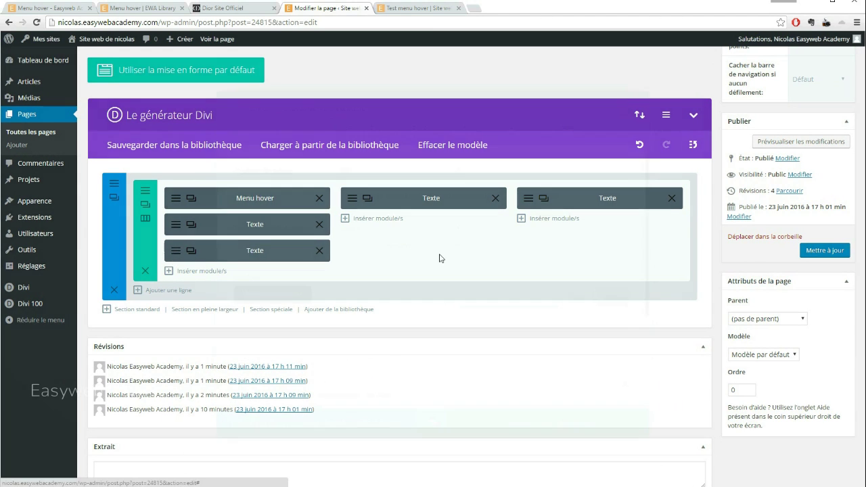
scroll(456, 203, "down", 3)
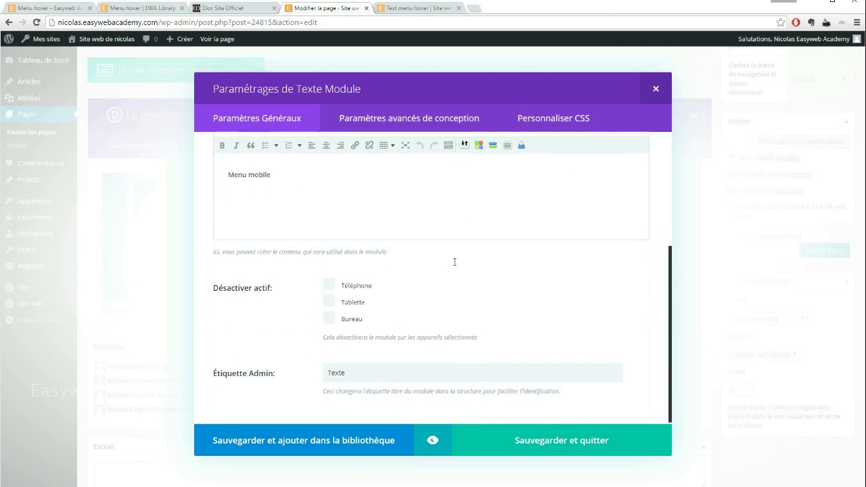
double_click(363, 368)
key("BackSpace")
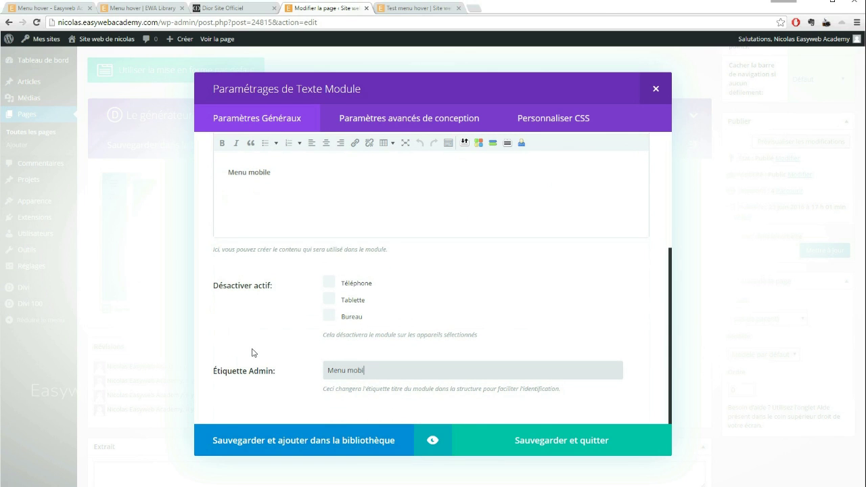
left_click(526, 452)
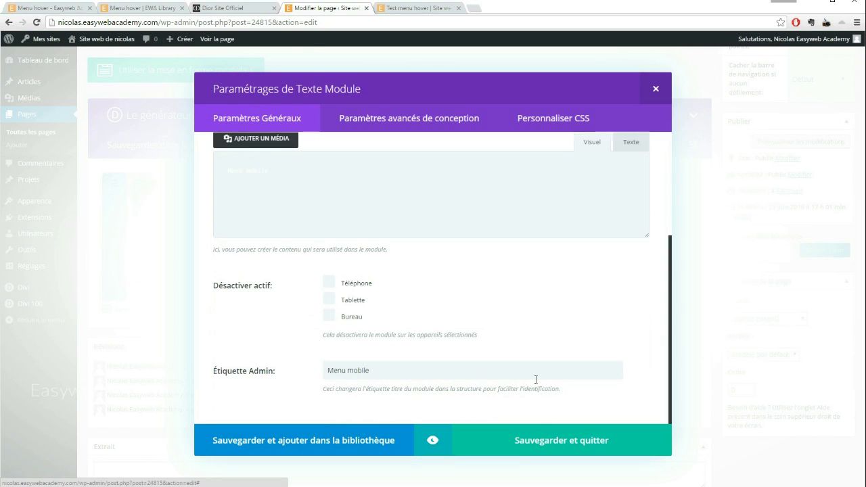
left_click_drag(200, 261, 193, 220)
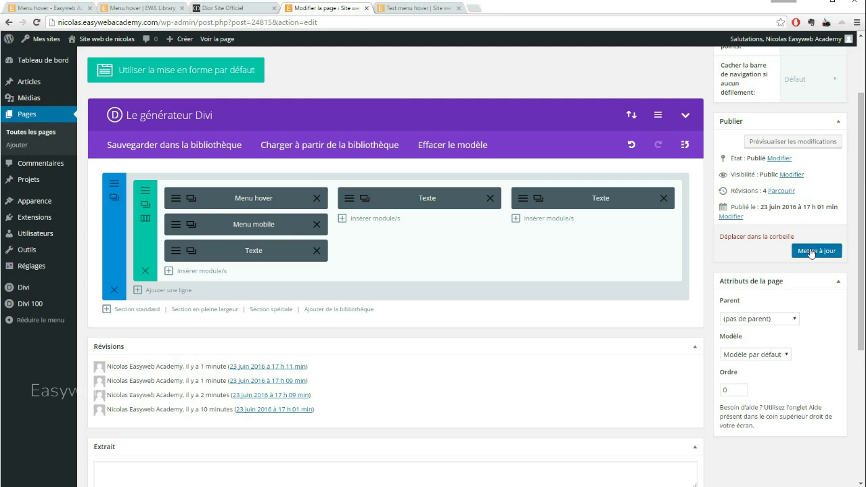
Update the page and reload the published Test menu hover page to check the "Menu mobile" block.
left_click(813, 251)
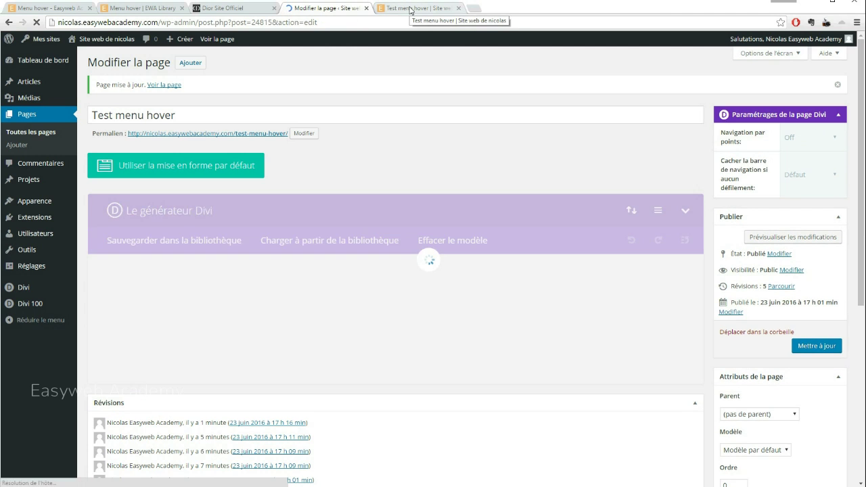
left_click(410, 9)
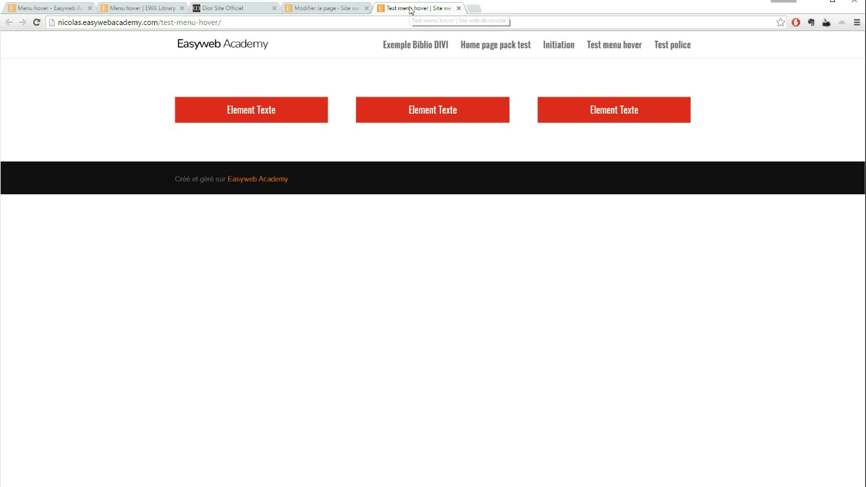
left_click(37, 23)
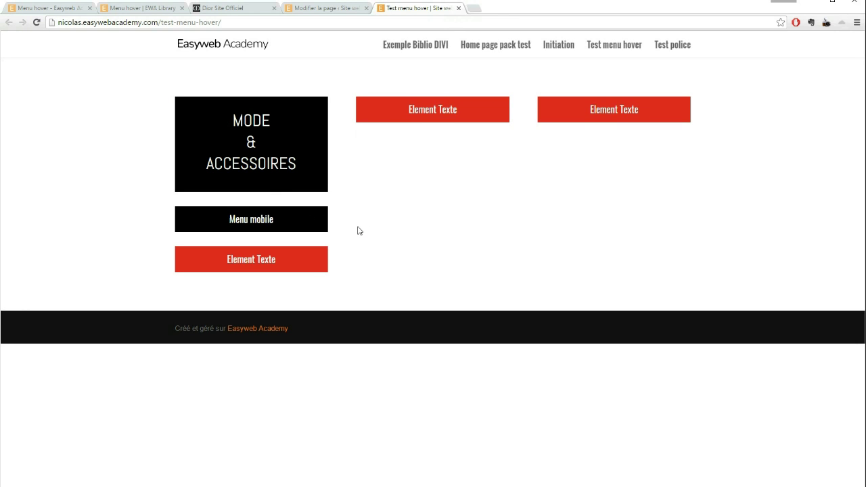
Check the published page in the browser's iPhone 6 Plus view after a reload, then return to the desktop view and reload it.
right_click(606, 174)
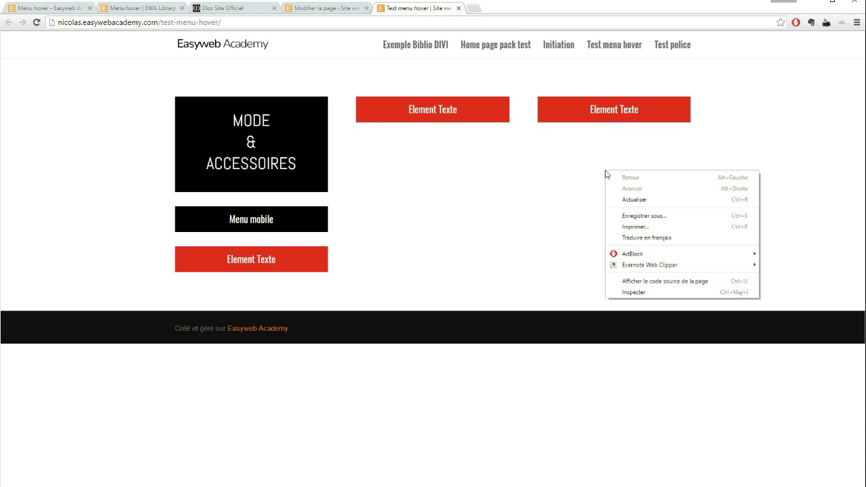
left_click(653, 292)
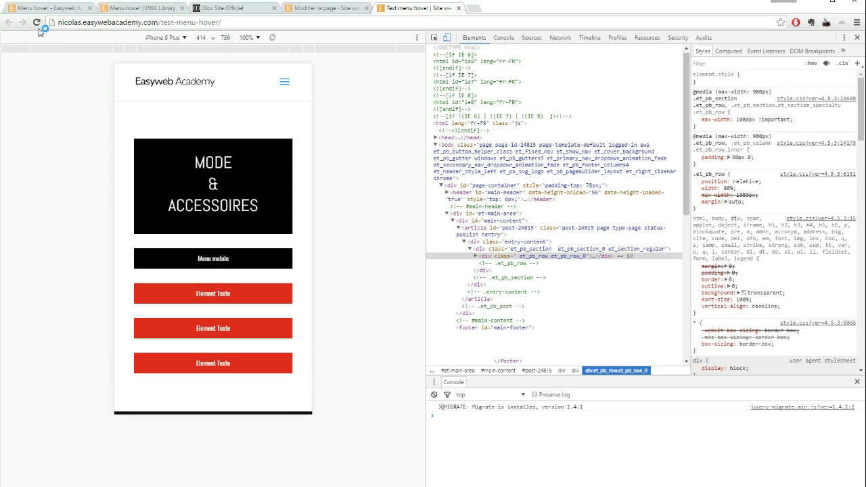
left_click(36, 22)
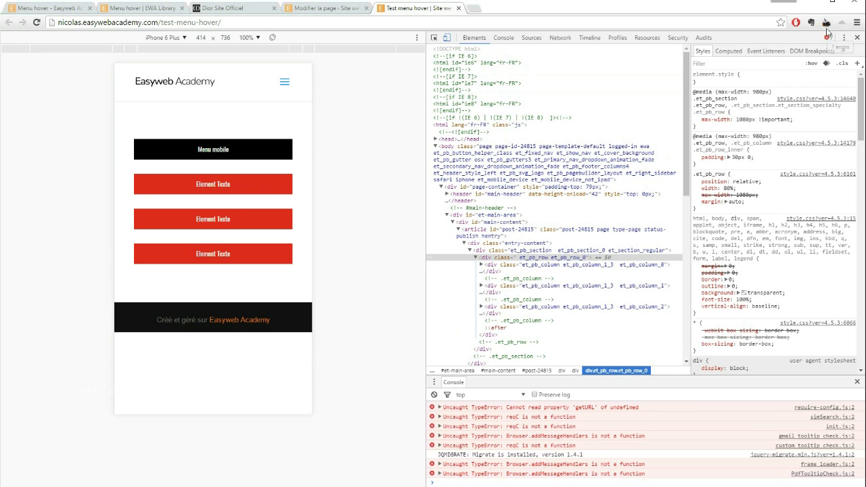
left_click(856, 38)
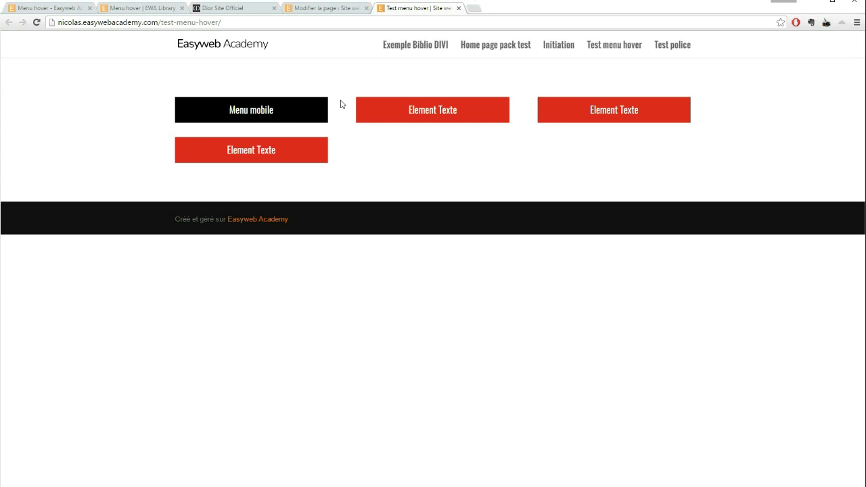
left_click(37, 22)
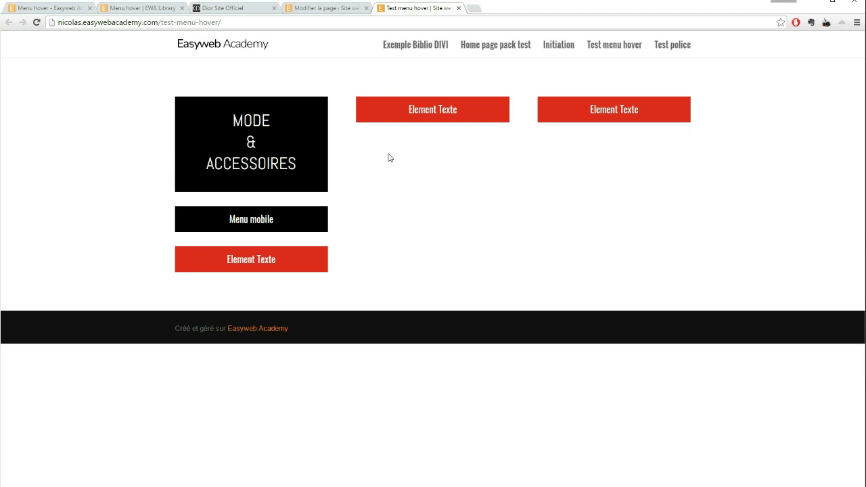
Copy the class name ewa_hide_on_desktop from the utility classes in the Menu hover tutorial's CSS.
left_click(320, 8)
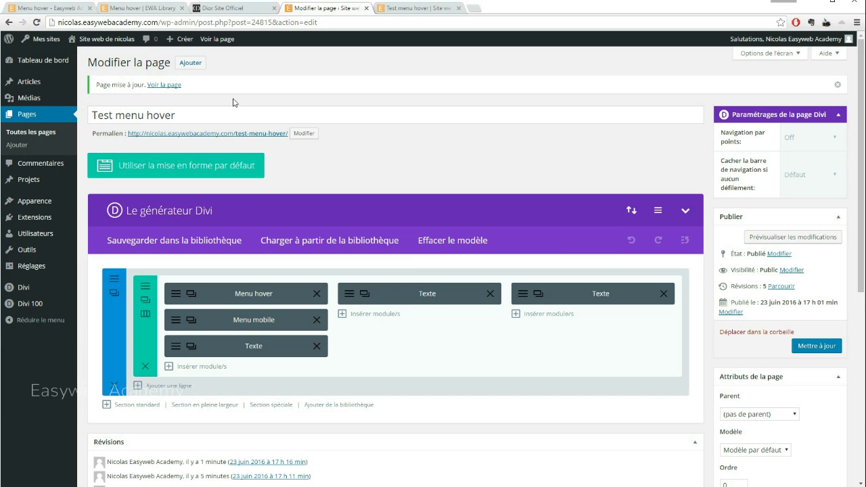
left_click(37, 10)
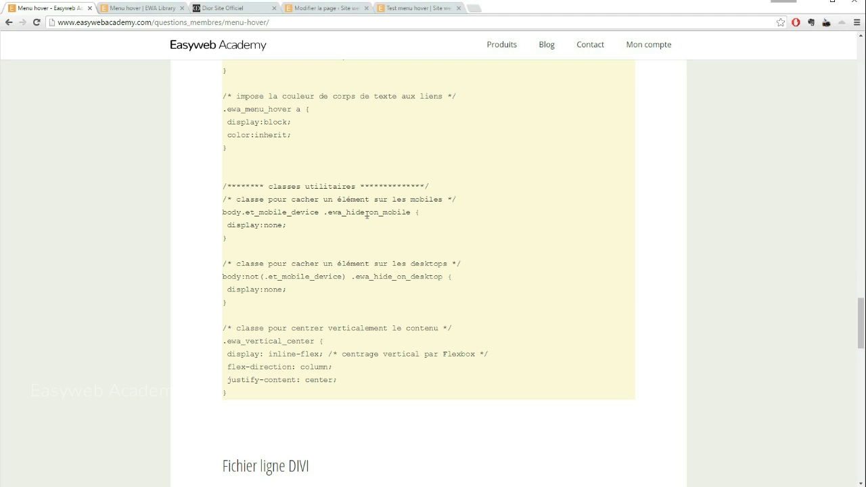
scroll(356, 250, "down", 1)
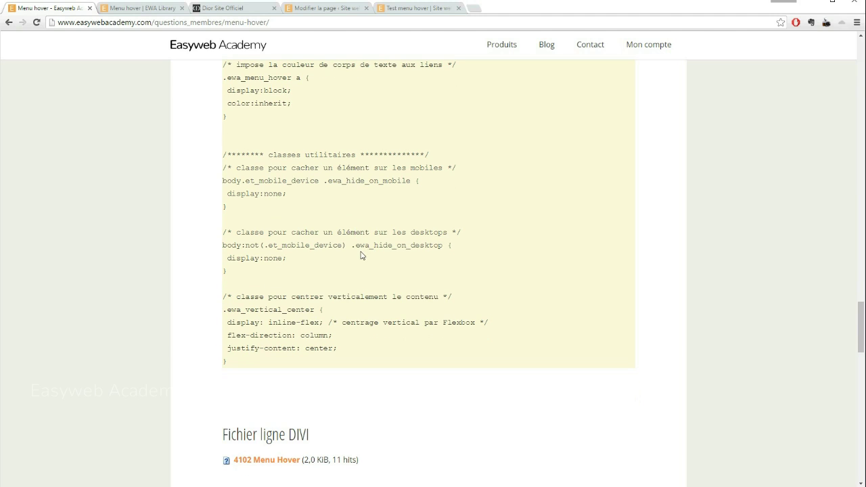
left_click_drag(357, 246, 437, 246)
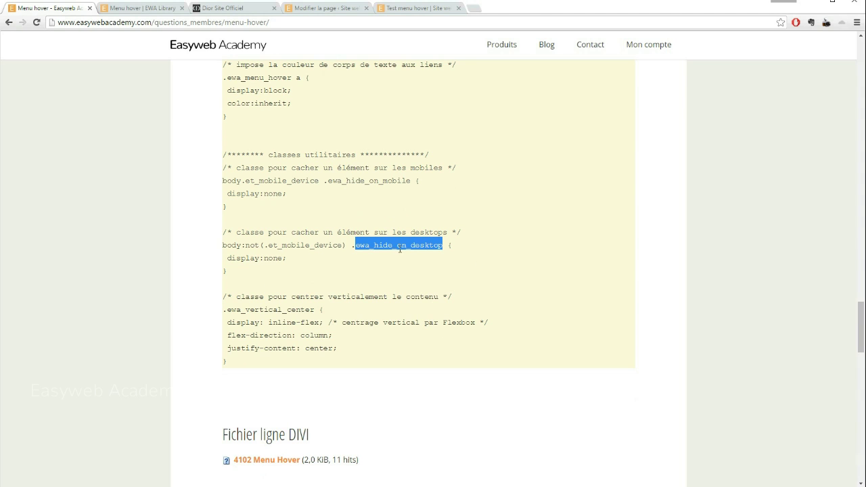
Assign the CSS class ewa_hide_on_desktop to the "Menu mobile" module, save it and update the page.
left_click(326, 8)
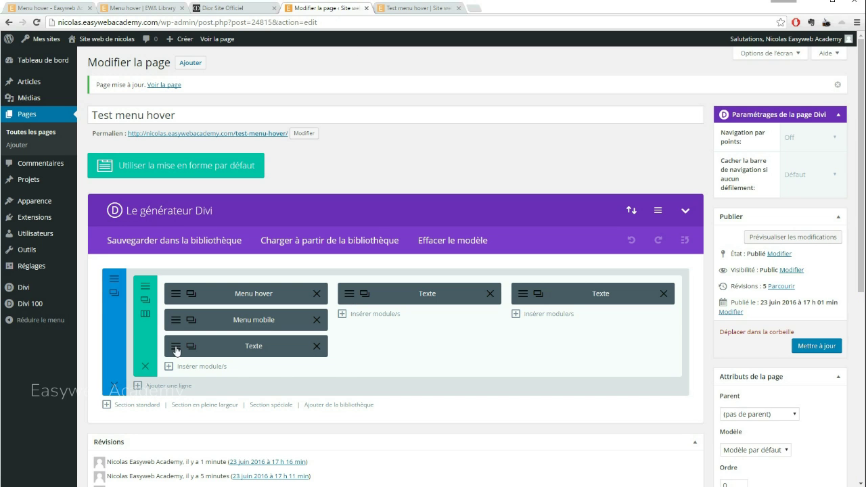
left_click(242, 319)
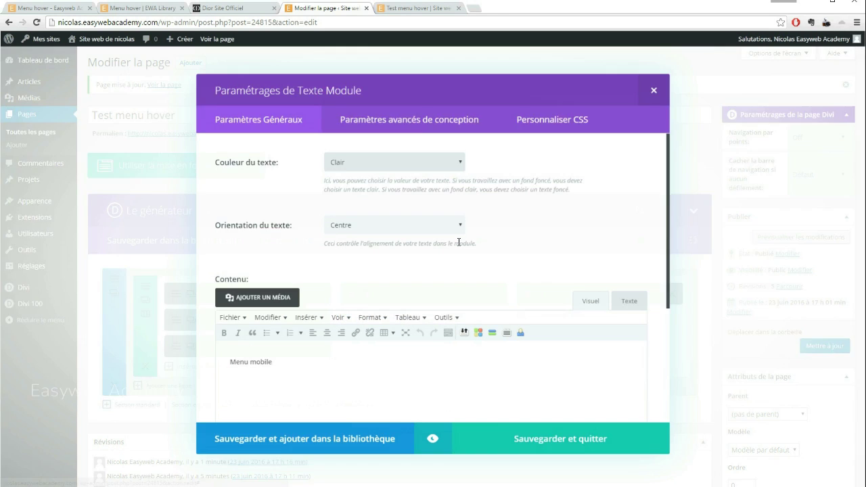
left_click(536, 125)
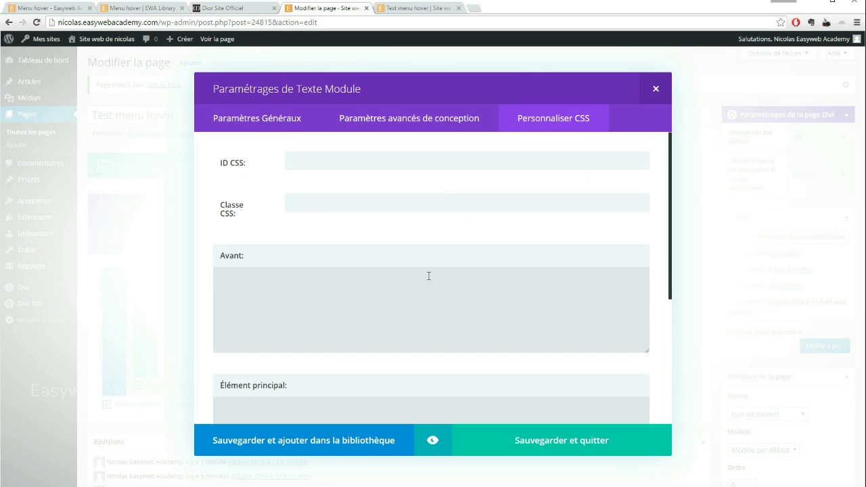
type("ewa_hide_on_desktop")
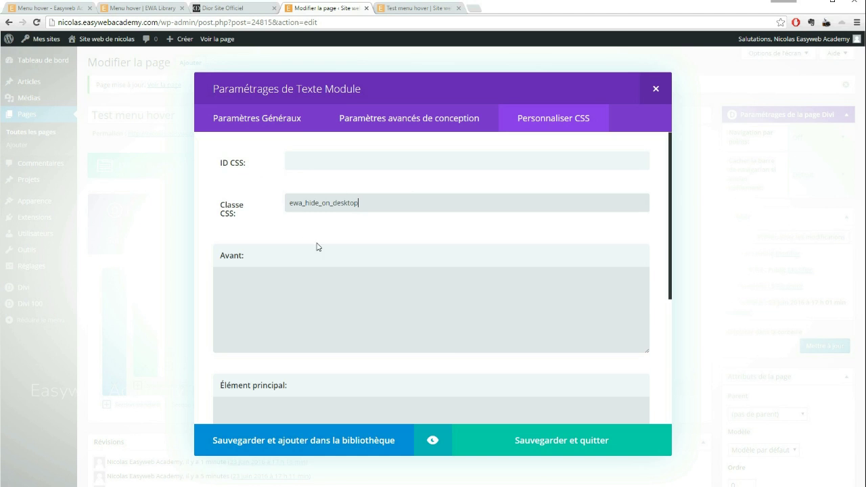
left_click(515, 440)
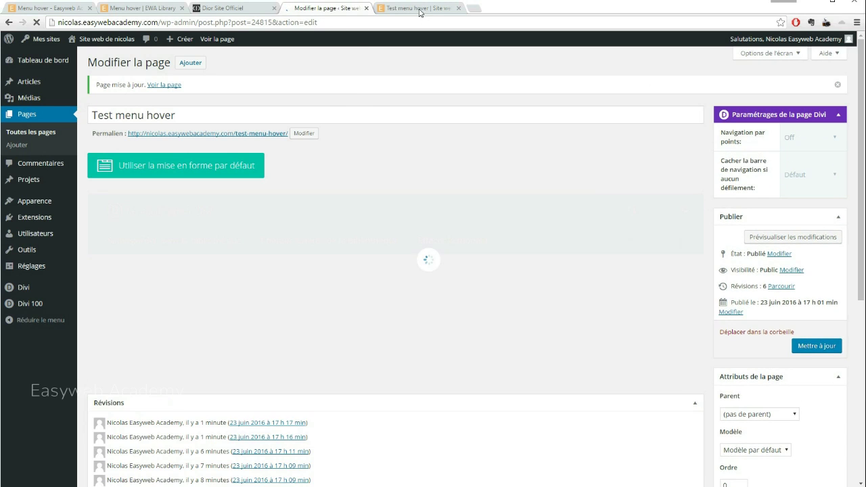
Reload the published page on desktop and check the "Menu mobile" block's visibility and the menu's hover effect.
left_click(433, 8)
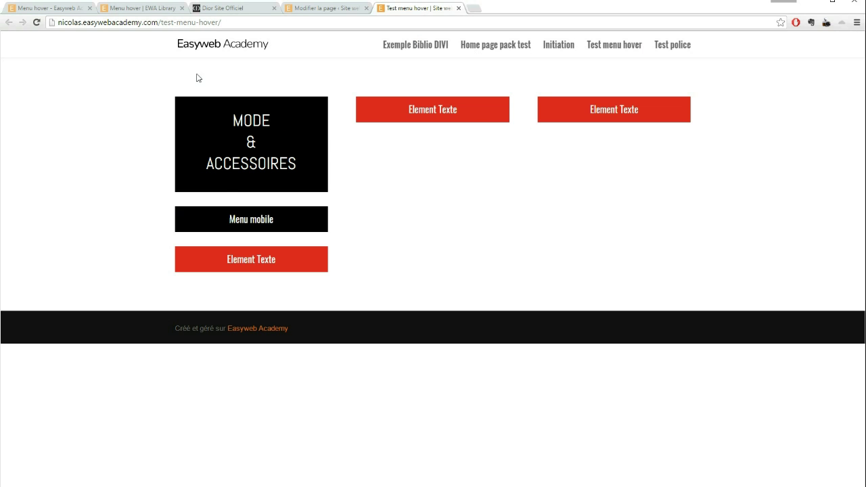
left_click(36, 23)
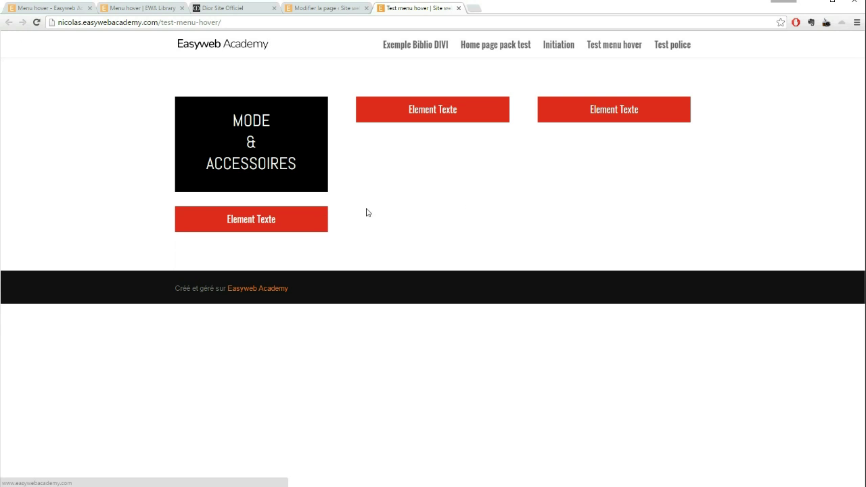
mouse_move(283, 126)
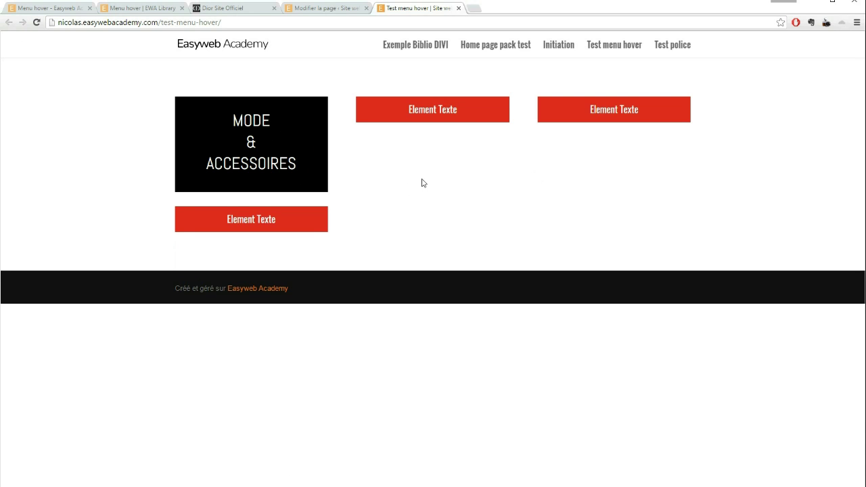
Check the published page in the browser's iPhone 6 Plus view after a reload, then close the inspector.
right_click(636, 157)
left_click(665, 278)
left_click(37, 23)
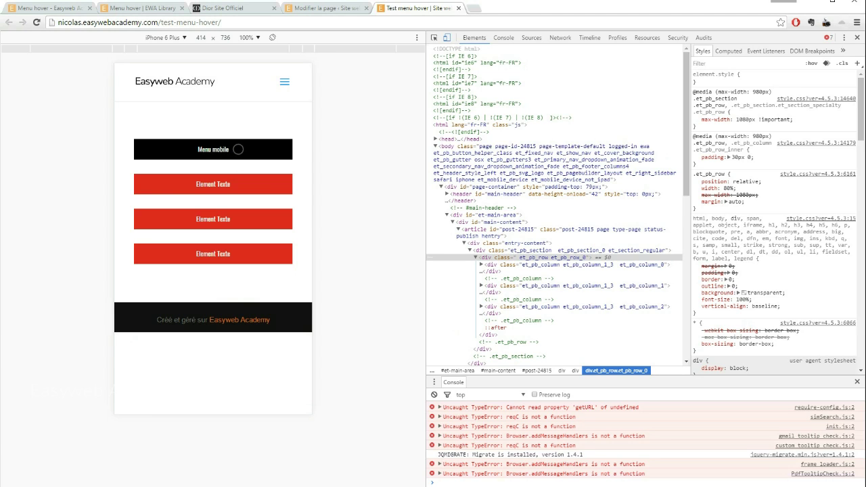
left_click(857, 39)
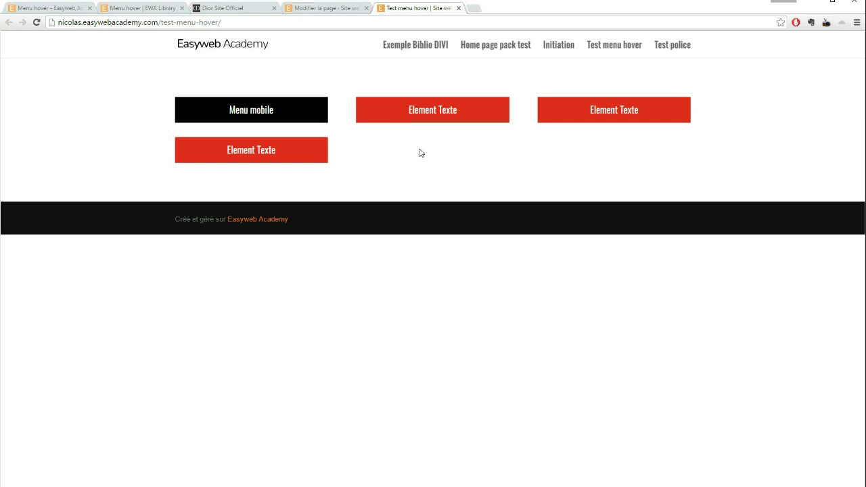
Review the custom CSS class assigned to the "Menu mobile" module, then close its settings without saving.
left_click(311, 9)
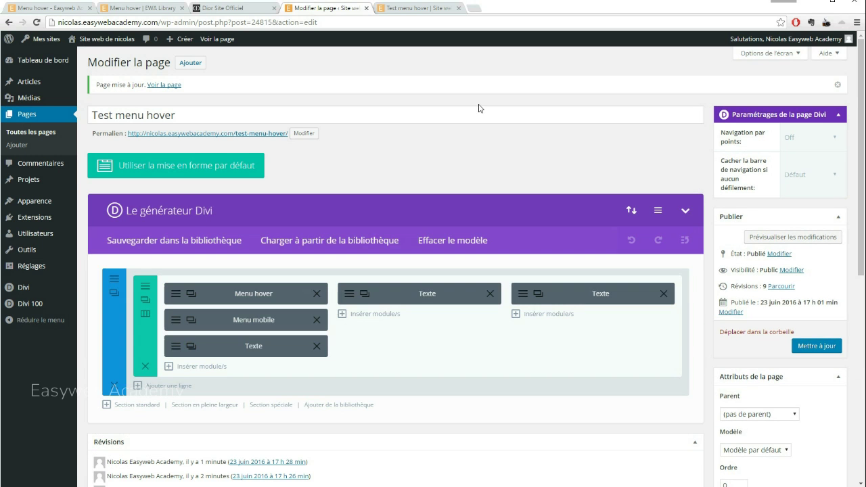
left_click(174, 319)
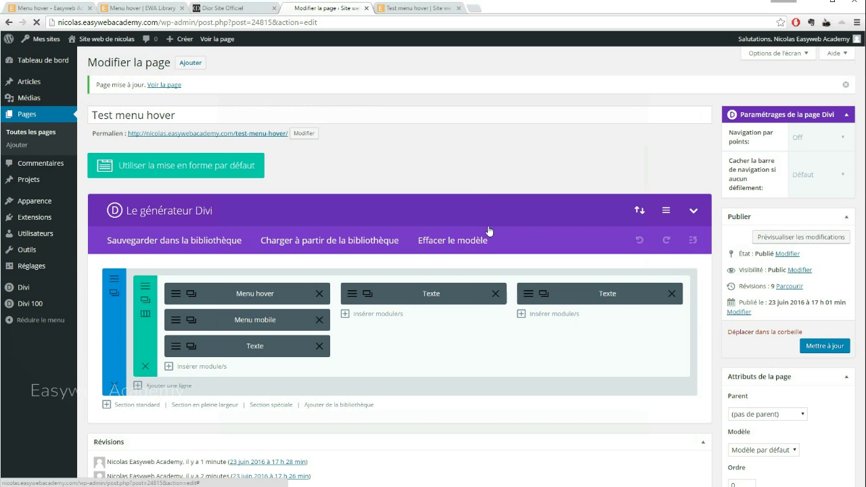
left_click(549, 115)
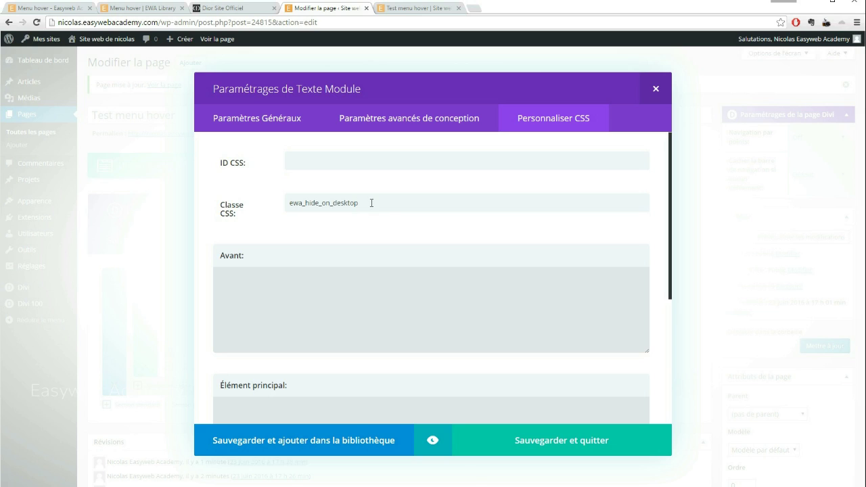
left_click_drag(361, 203, 287, 199)
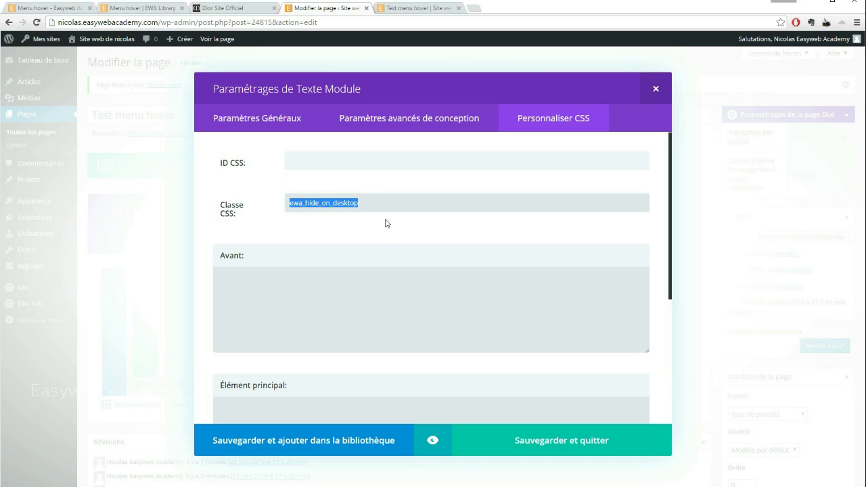
left_click(413, 198)
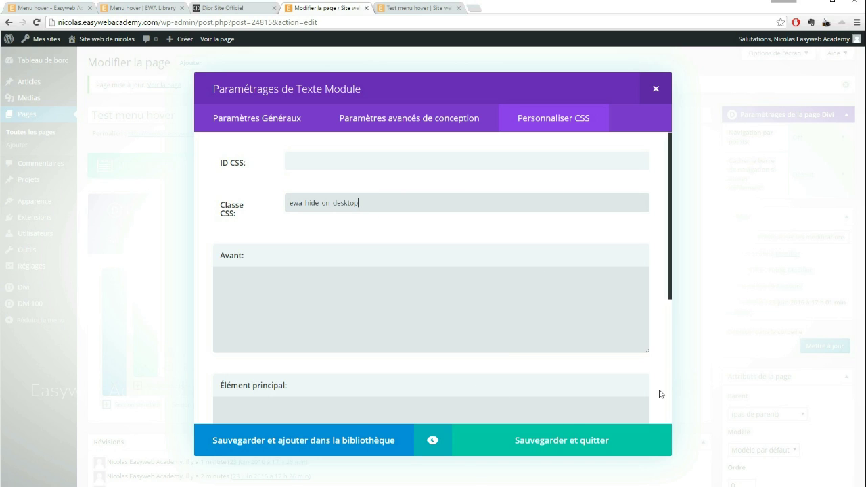
left_click(655, 89)
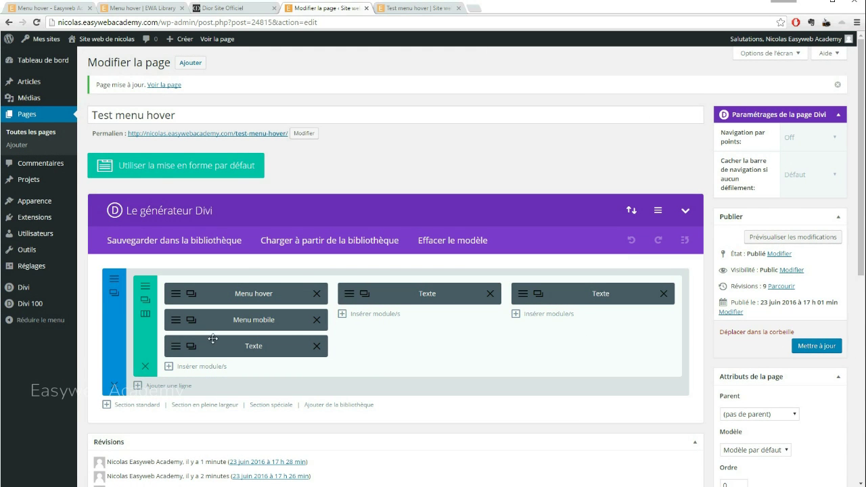
right_click(203, 320)
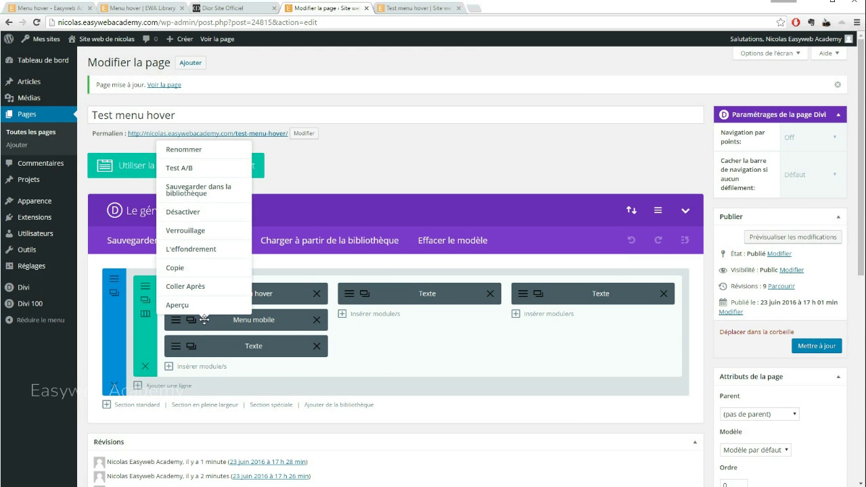
left_click(185, 214)
left_click(180, 214)
left_click(203, 213)
left_click(397, 357)
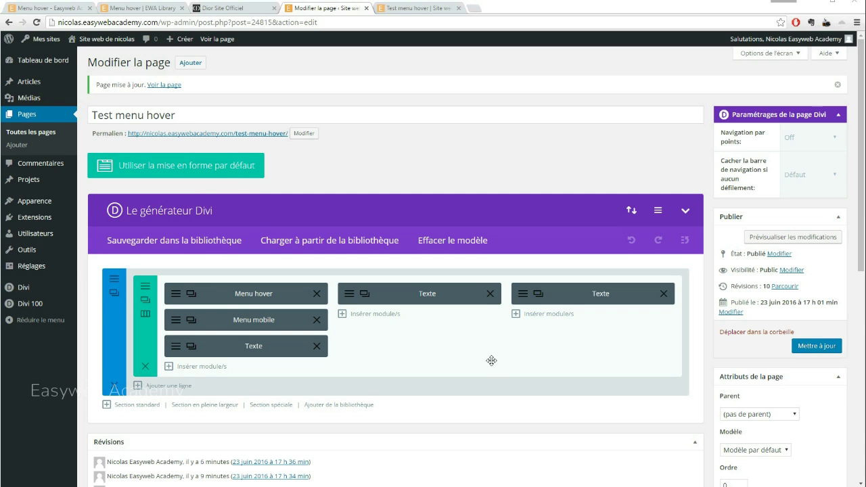
Check the hover effect and FEMME link of the MODE & ACCESSOIRES block on the published page.
left_click(397, 10)
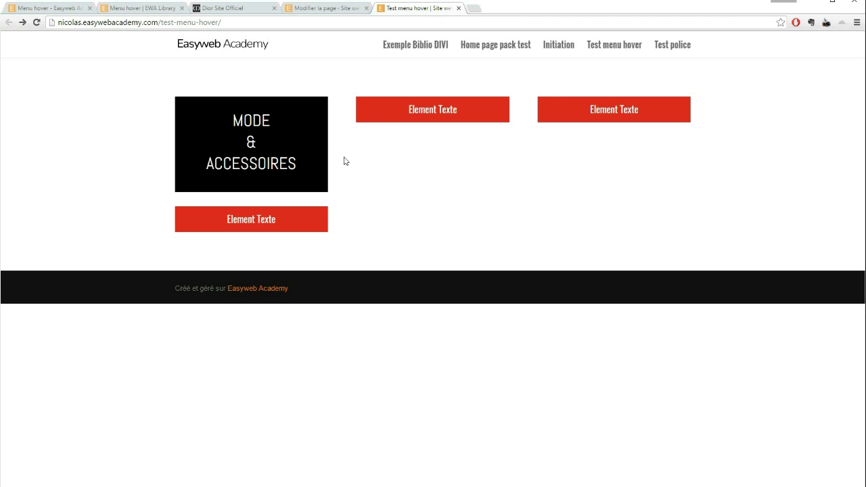
mouse_move(290, 134)
mouse_move(250, 149)
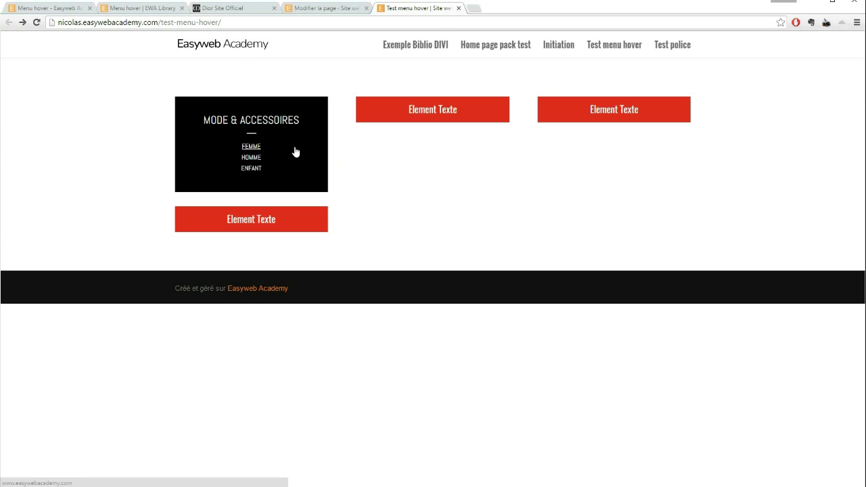
Open the "Menu hover" module's content and compare its large MODE & ACCESSOIRES heading lines with the published page's block.
left_click(334, 10)
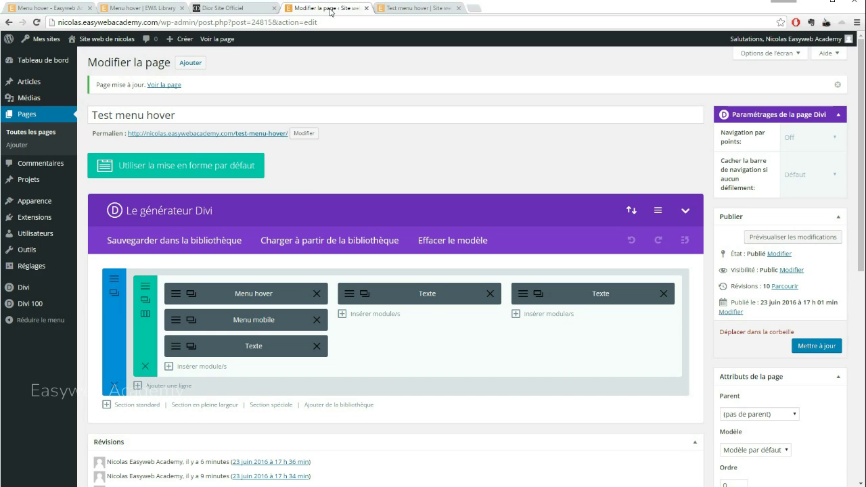
left_click(174, 293)
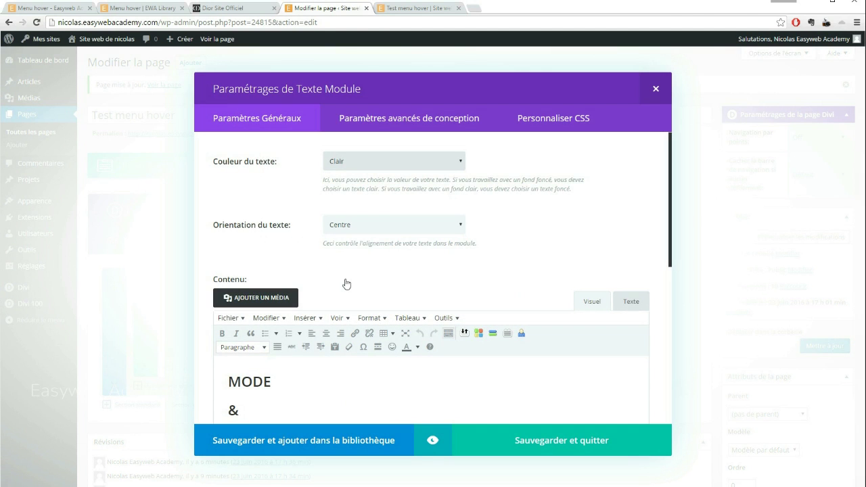
scroll(481, 237, "down", 5)
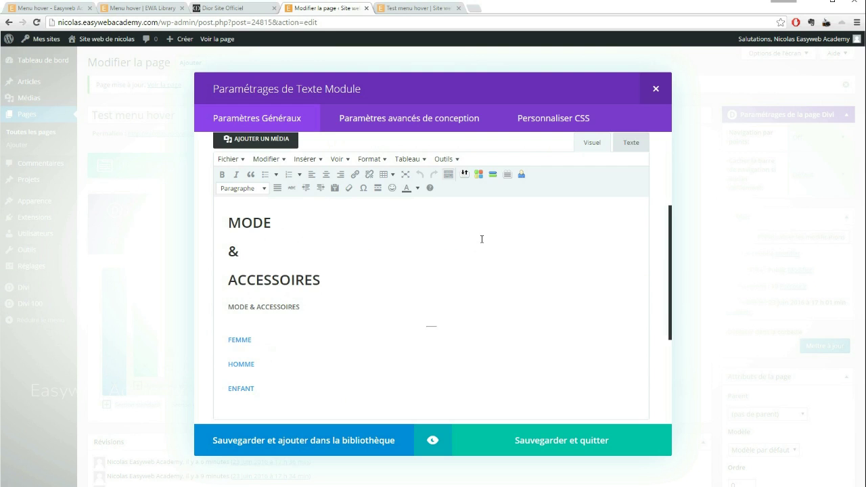
scroll(482, 239, "up", 1)
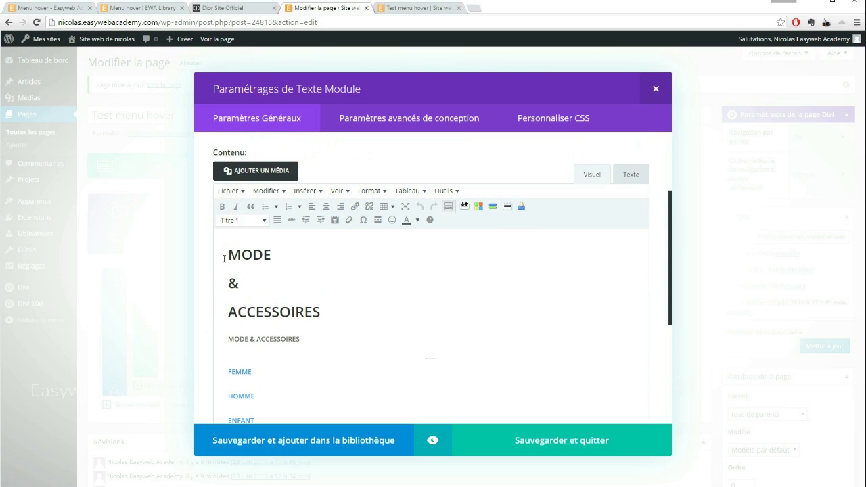
left_click_drag(224, 254, 370, 316)
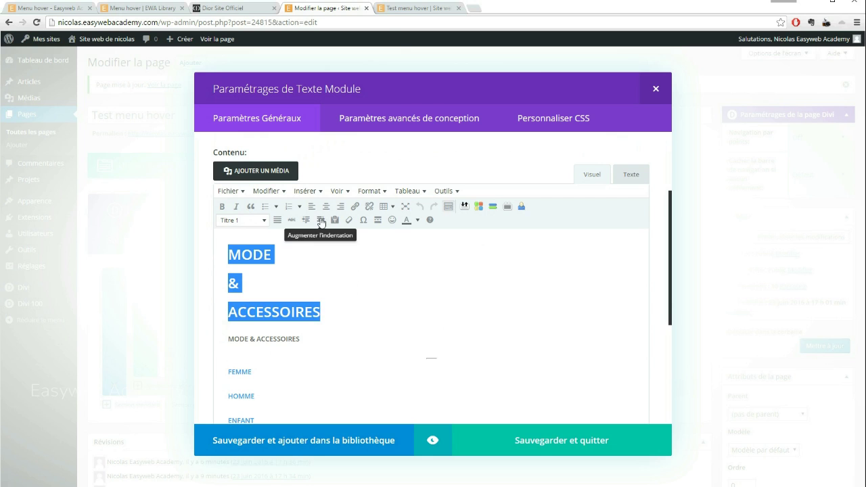
left_click(394, 9)
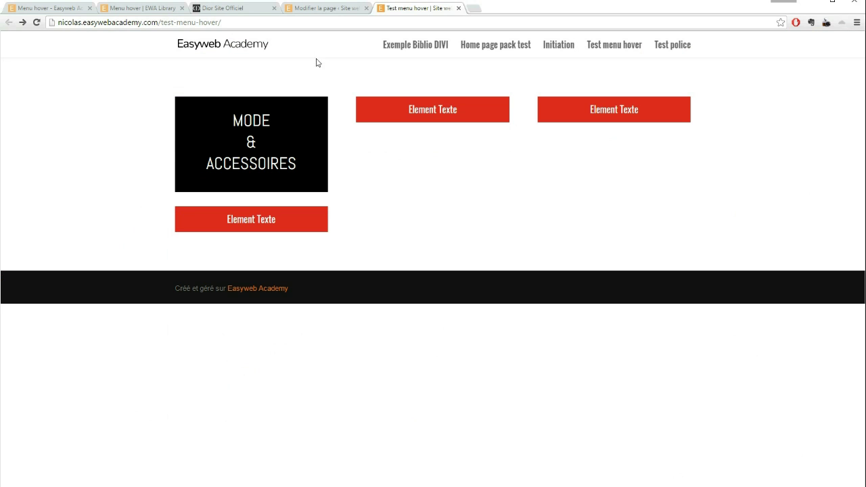
left_click(337, 8)
left_click(399, 10)
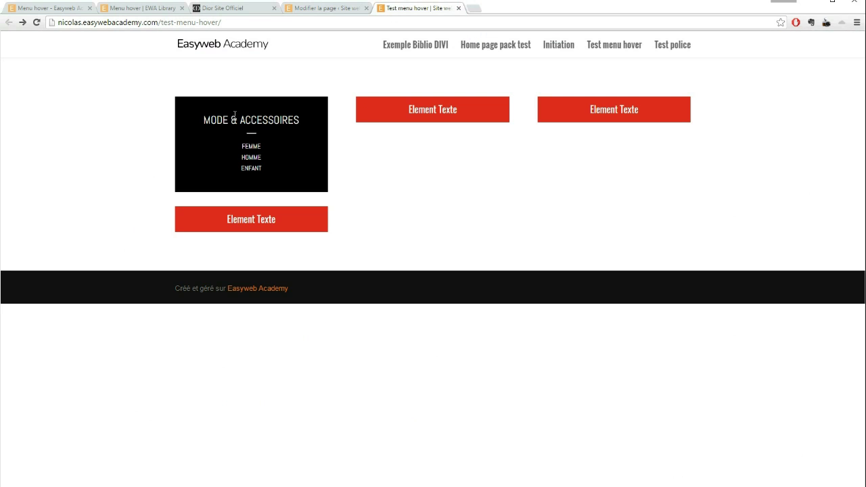
left_click(311, 14)
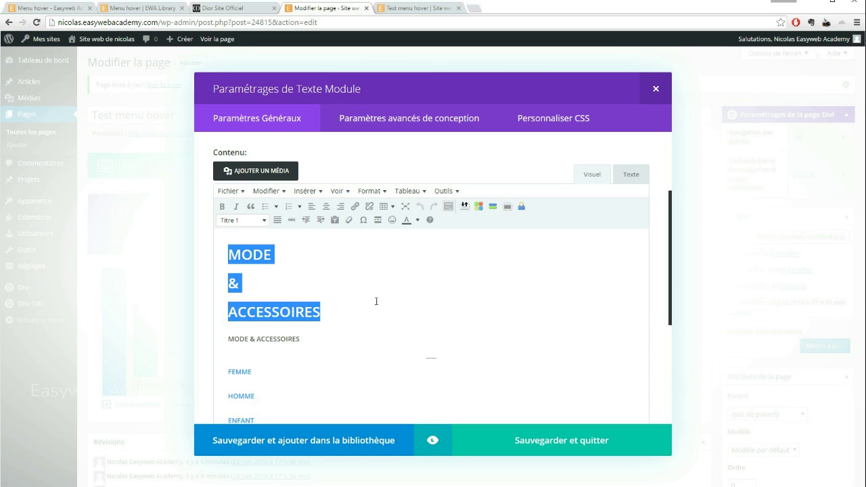
left_click(234, 237)
left_click_drag(226, 248, 356, 319)
left_click(359, 296)
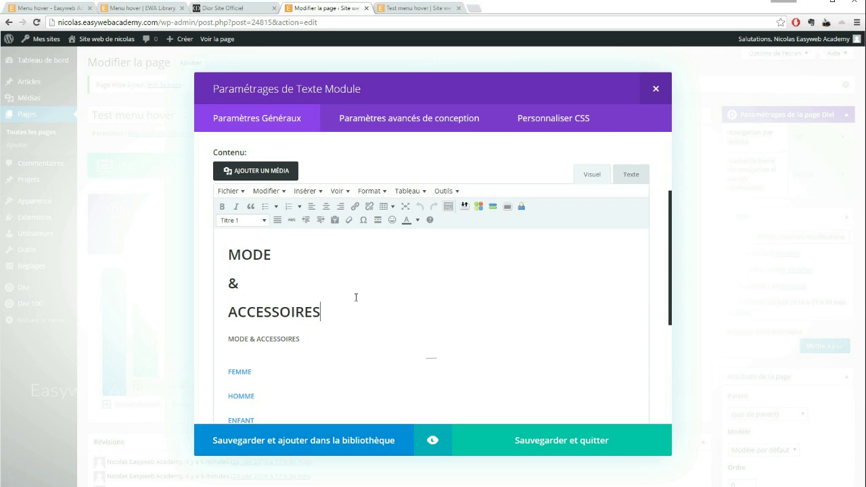
Compare the module's heading with the block's default display, and its small title and FEMME, HOMME, ENFANT links with the hover display.
scroll(325, 304, "down", 1)
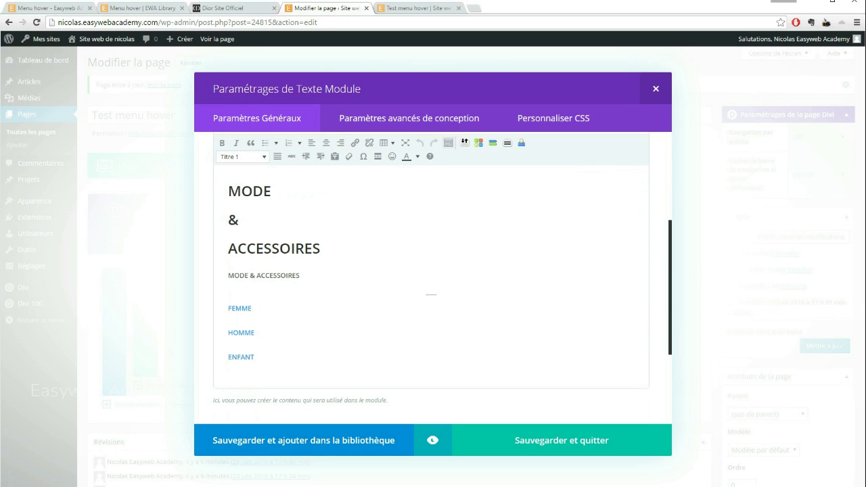
left_click(411, 13)
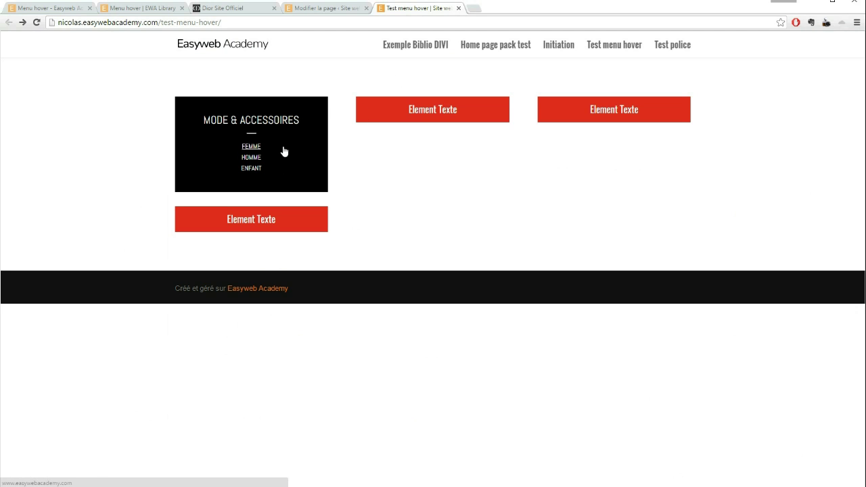
left_click(332, 8)
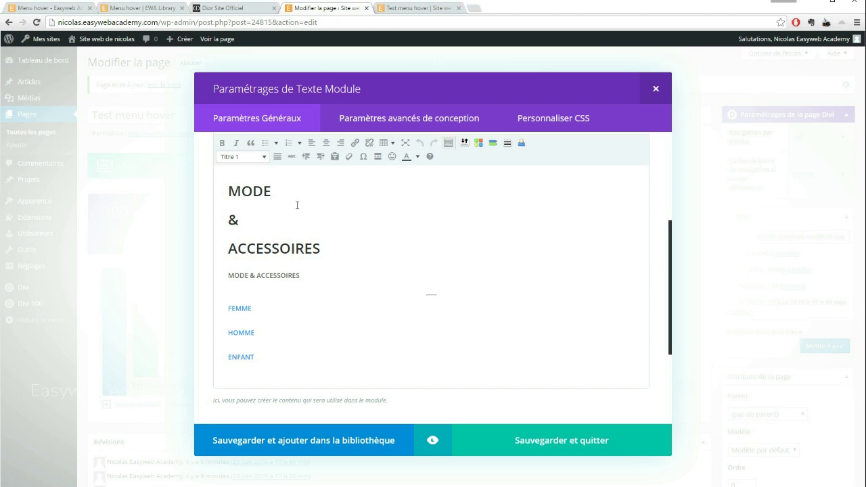
left_click_drag(218, 184, 331, 237)
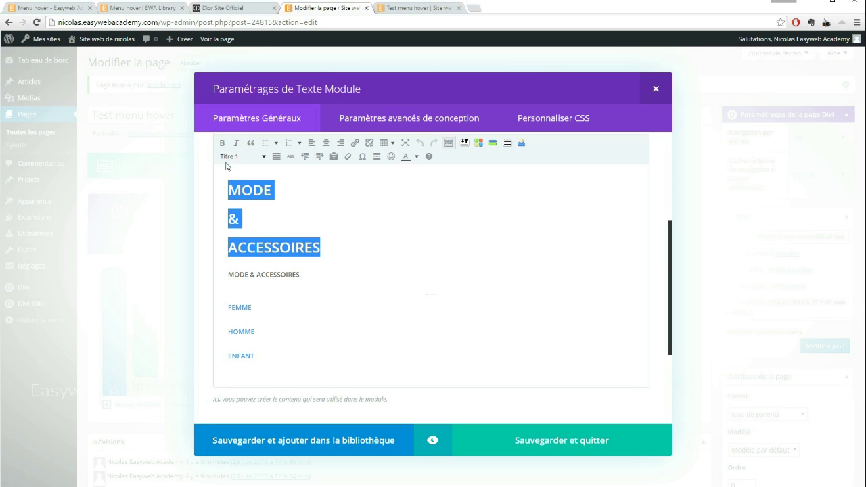
left_click(418, 8)
left_click(344, 9)
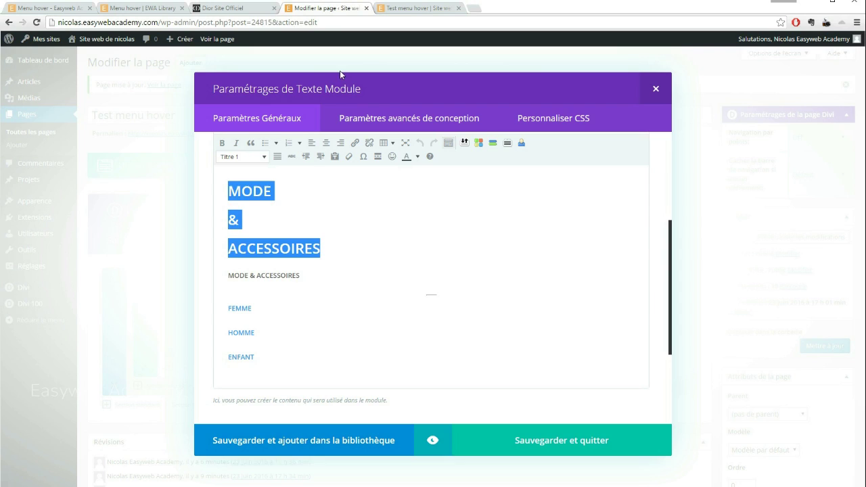
left_click_drag(226, 275, 310, 357)
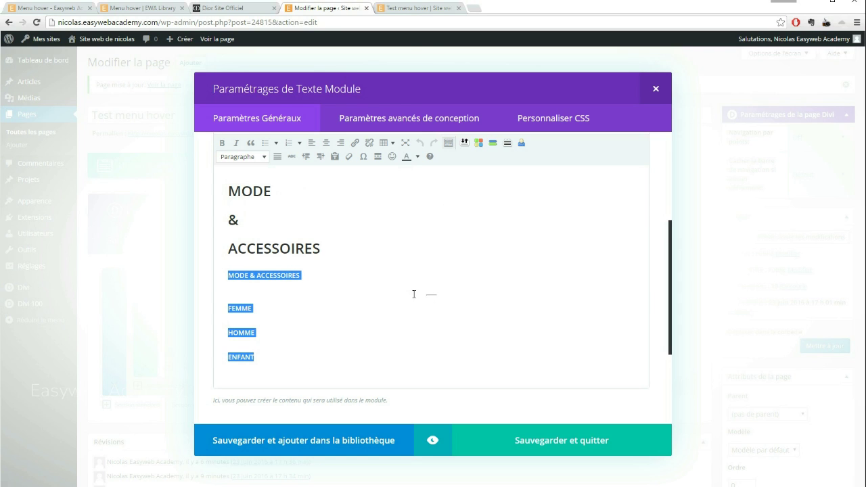
left_click(417, 8)
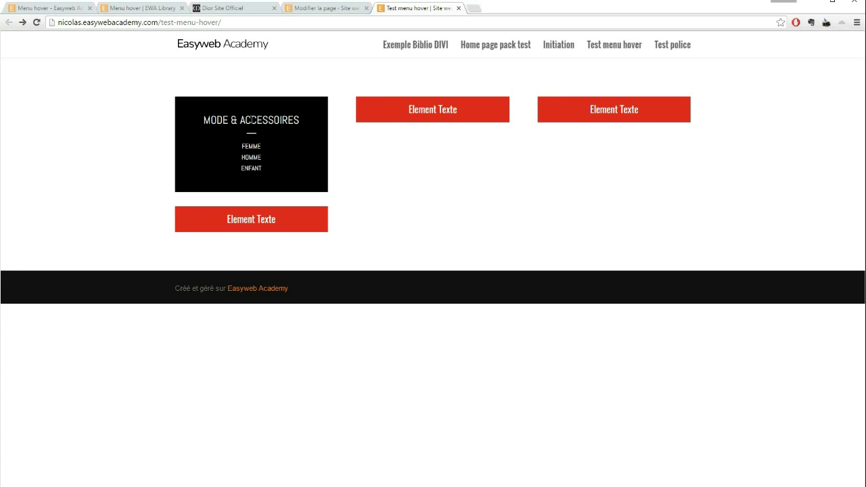
left_click(341, 8)
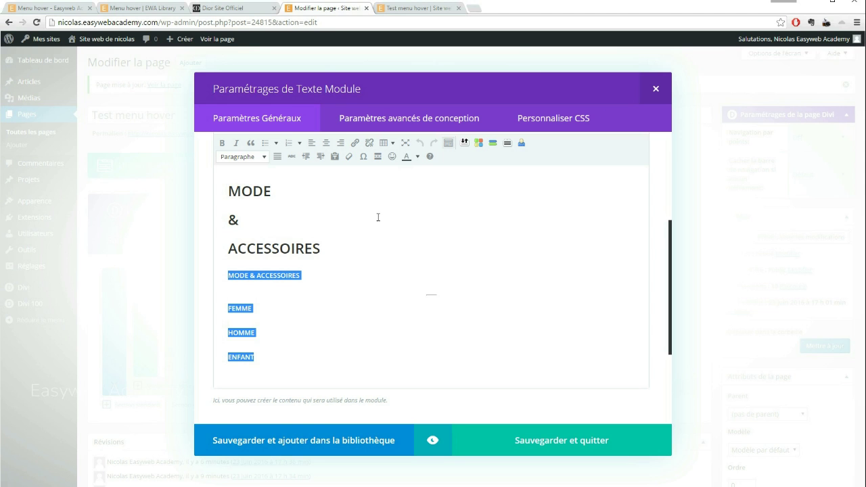
Delete the word ACCESSOIRES from the small title line above the FEMME link, save the "Menu hover" module and update the page.
left_click(290, 320)
left_click(261, 279)
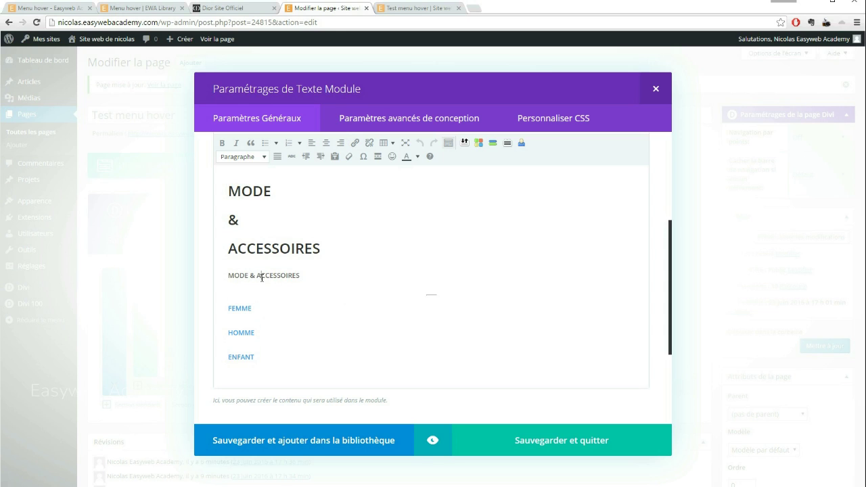
left_click_drag(257, 276, 300, 276)
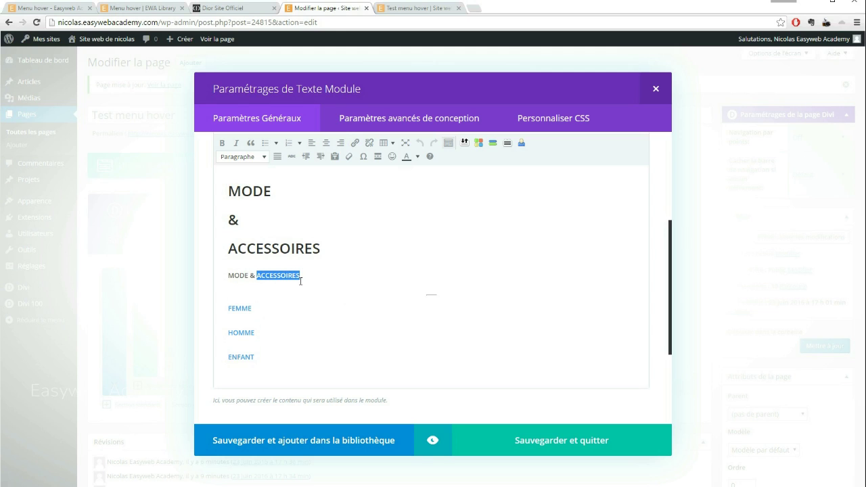
key("BackSpace")
left_click(556, 441)
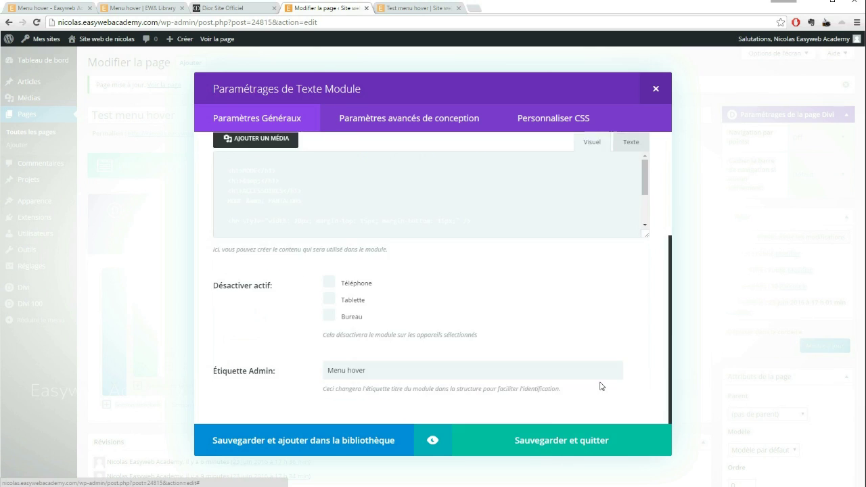
left_click(817, 349)
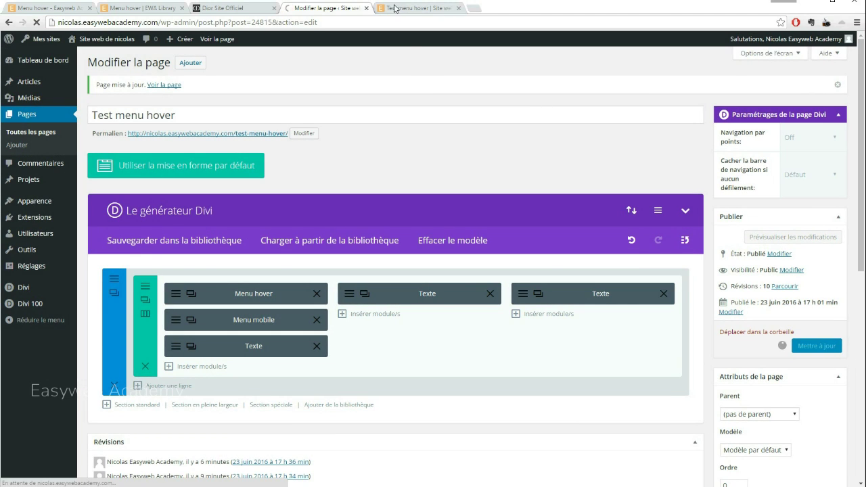
Reload the published Test menu hover page and check the small title in the MODE & ACCESSOIRES block's hover display.
left_click(398, 8)
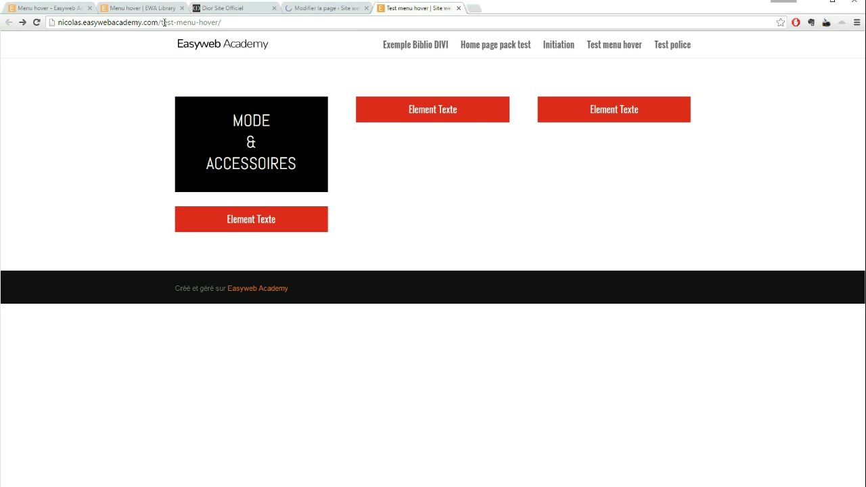
left_click(37, 22)
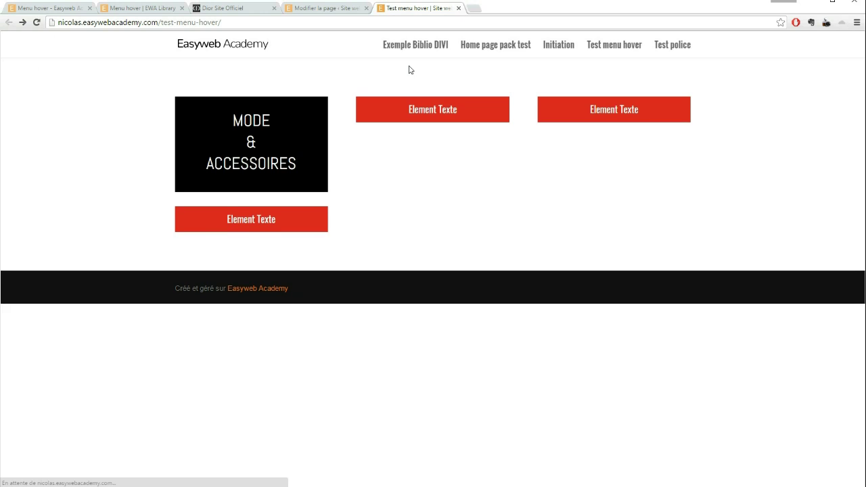
mouse_move(276, 113)
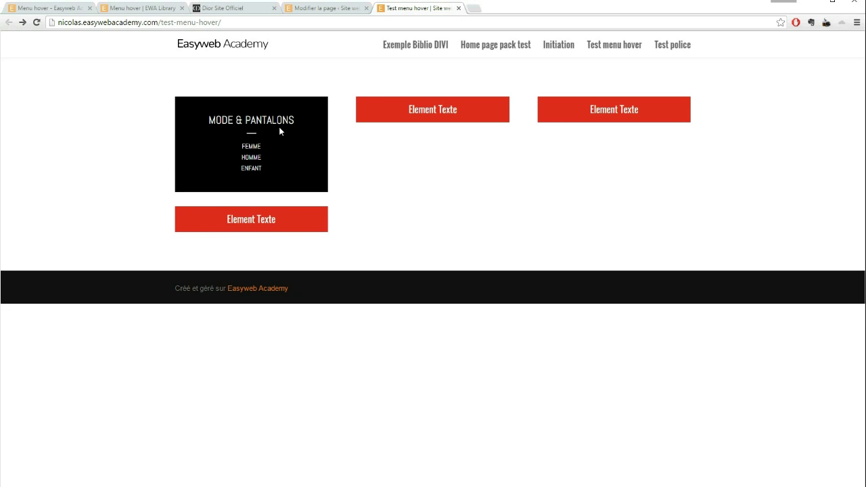
Open the "Menu hover" module and examine the header and body text font, size and colour options in its advanced design settings.
left_click(337, 8)
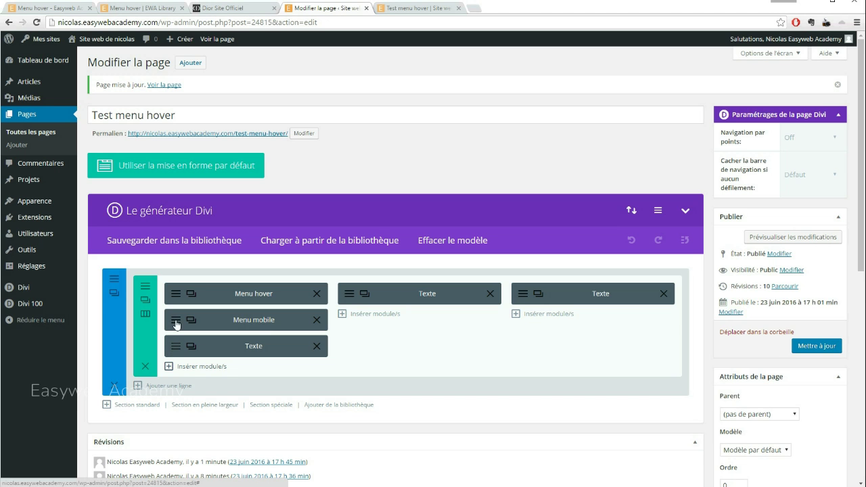
left_click(175, 294)
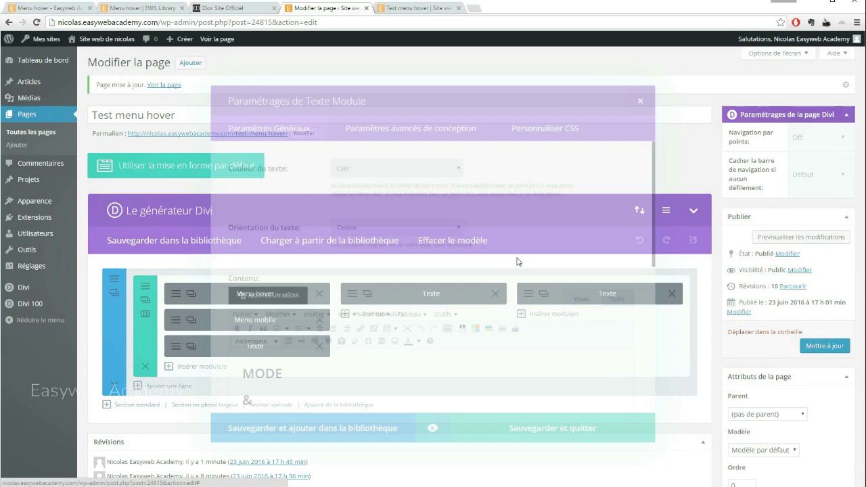
scroll(409, 250, "down", 5)
scroll(407, 254, "up", 1)
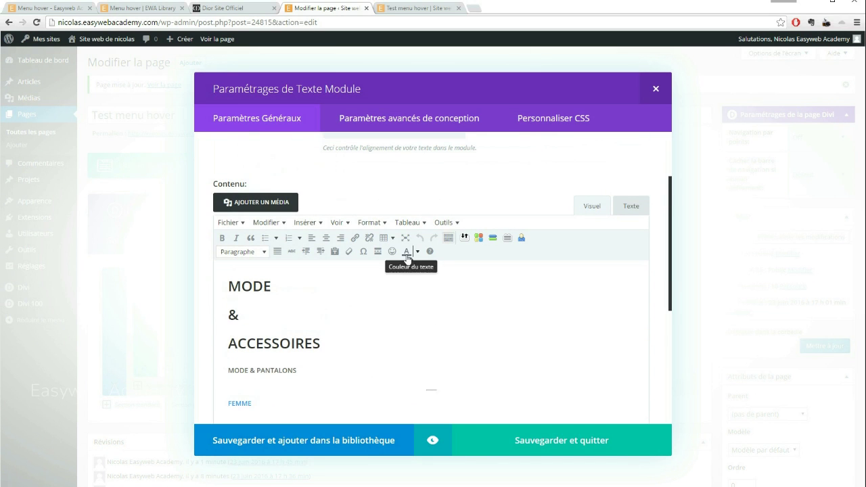
scroll(369, 305, "up", 1)
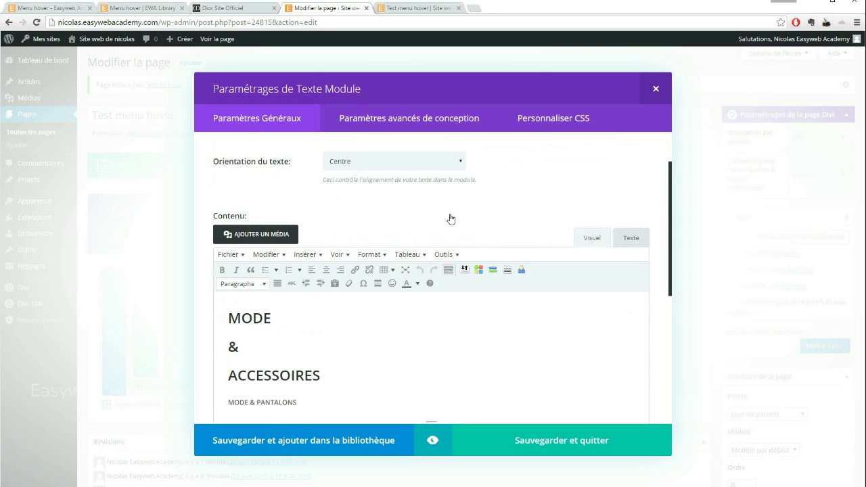
scroll(451, 219, "up", 1)
left_click(387, 118)
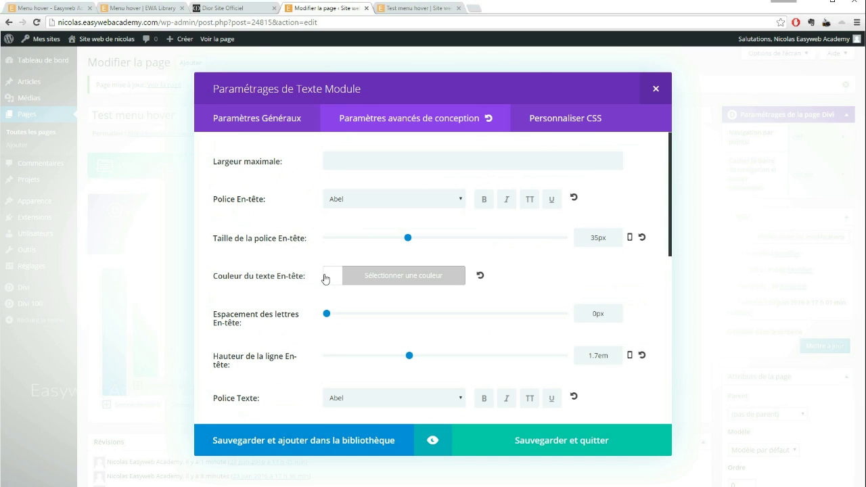
scroll(340, 215, "down", 2)
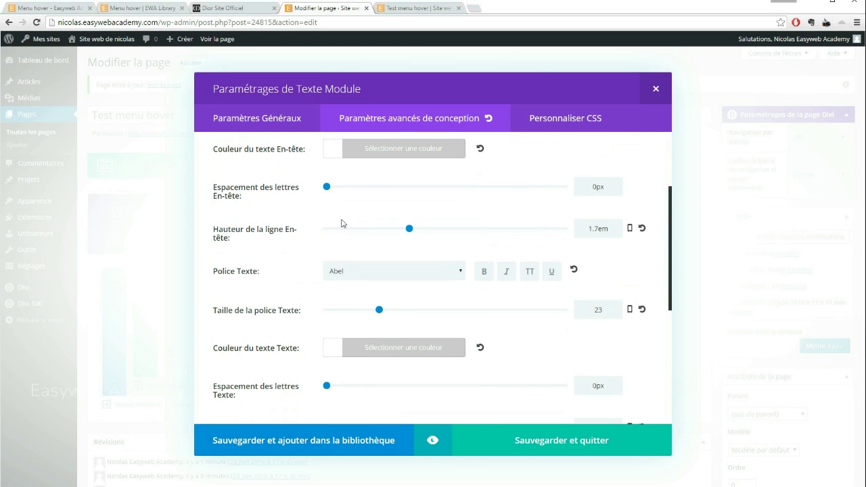
scroll(342, 223, "up", 2)
scroll(365, 292, "down", 2)
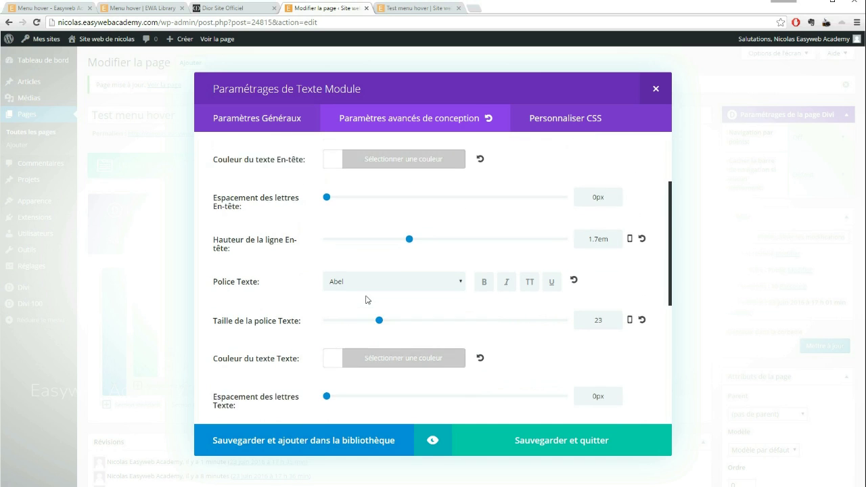
Compare the heading-style lines with the paragraph lines and links in the module's general content.
left_click(284, 119)
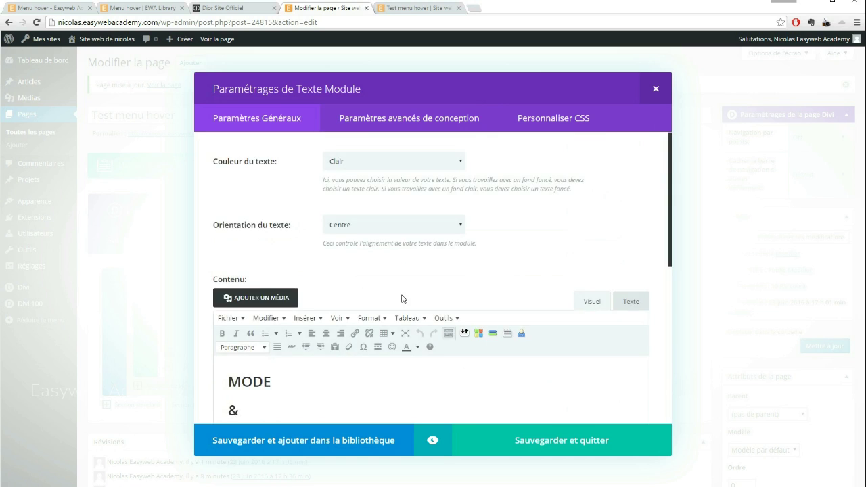
scroll(403, 301, "down", 3)
left_click_drag(227, 190, 361, 241)
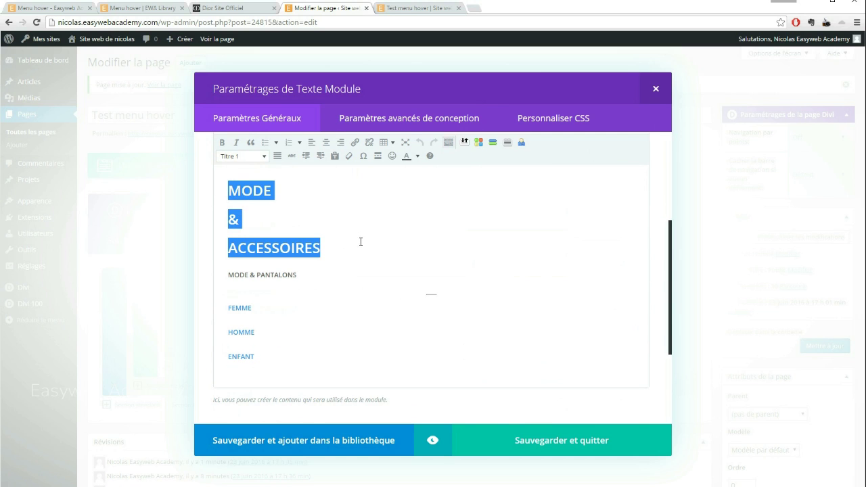
left_click(291, 332)
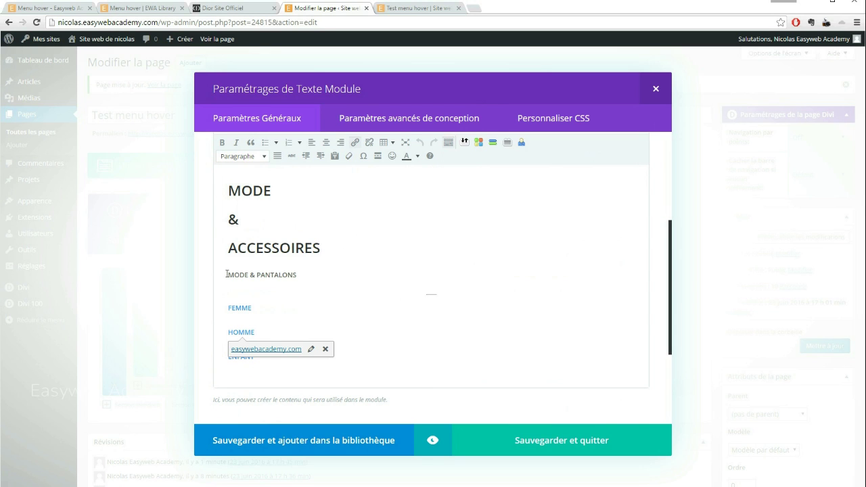
left_click_drag(227, 274, 391, 381)
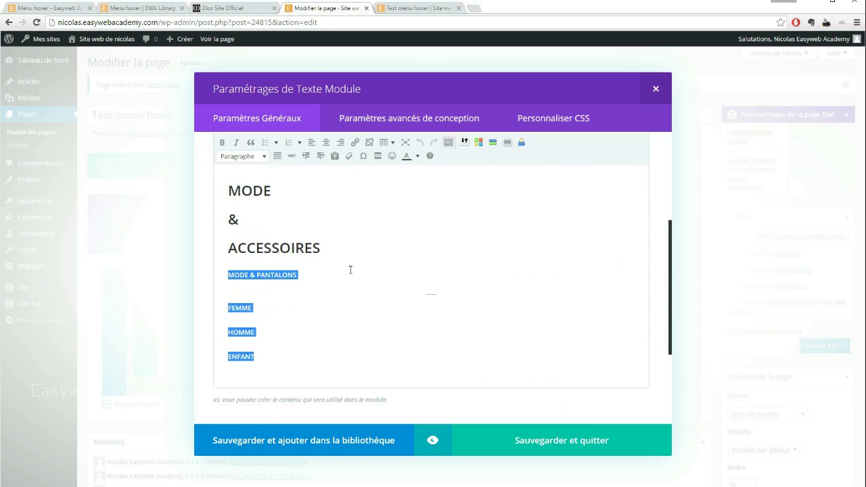
left_click(348, 237)
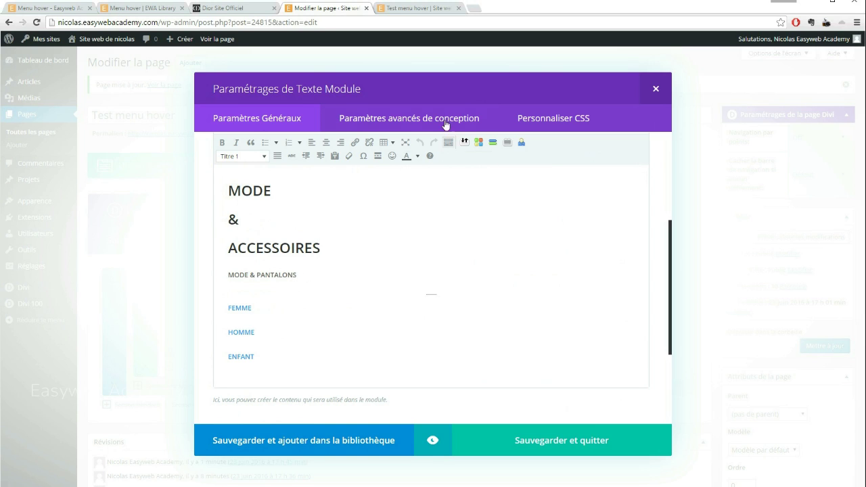
left_click(307, 275)
Set the module's body text colour to red (#e02b20) in the advanced design settings, save the module and update the page.
left_click(404, 120)
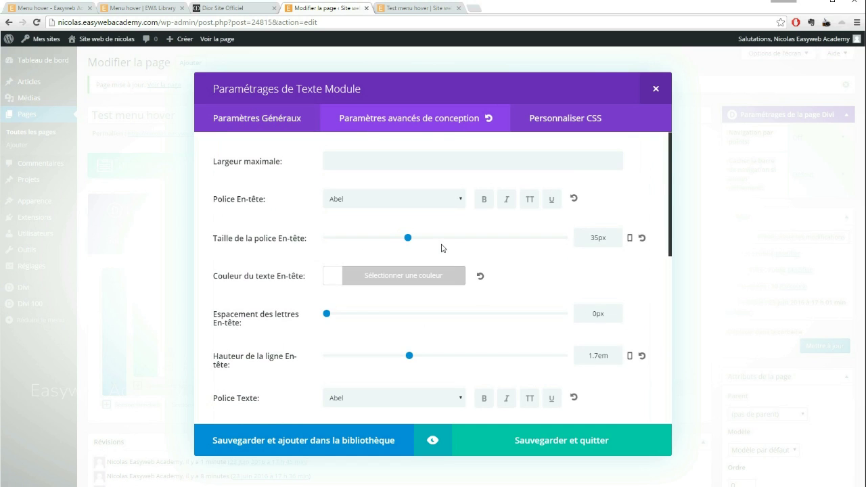
scroll(339, 211, "down", 2)
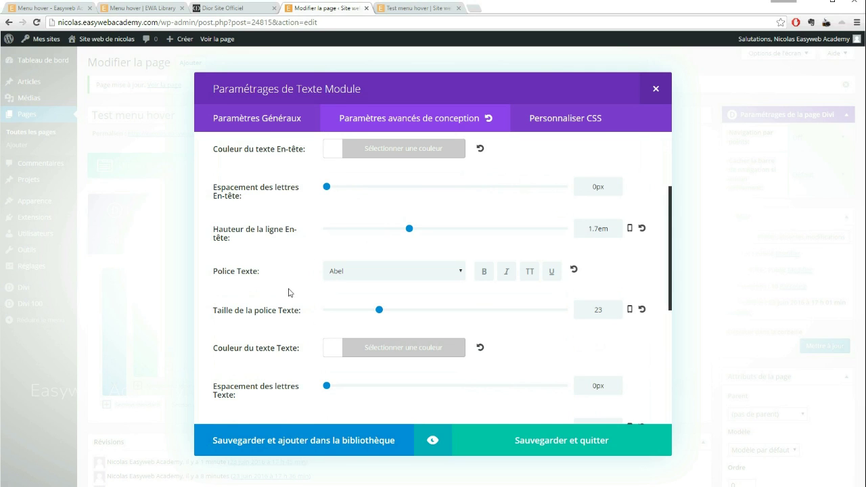
scroll(328, 271, "down", 1)
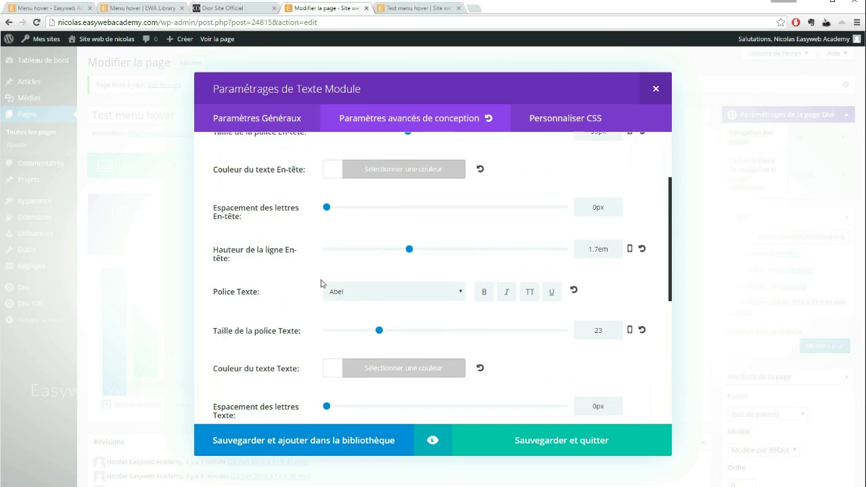
left_click(410, 315)
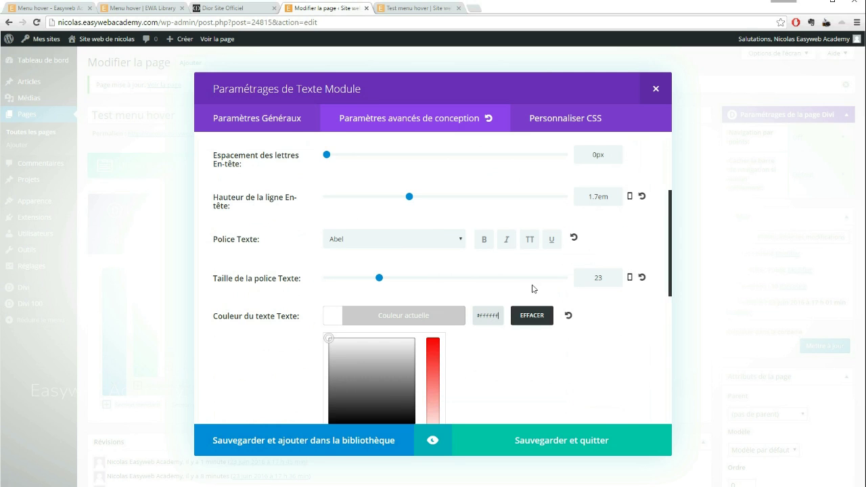
scroll(531, 289, "down", 5)
left_click(356, 271)
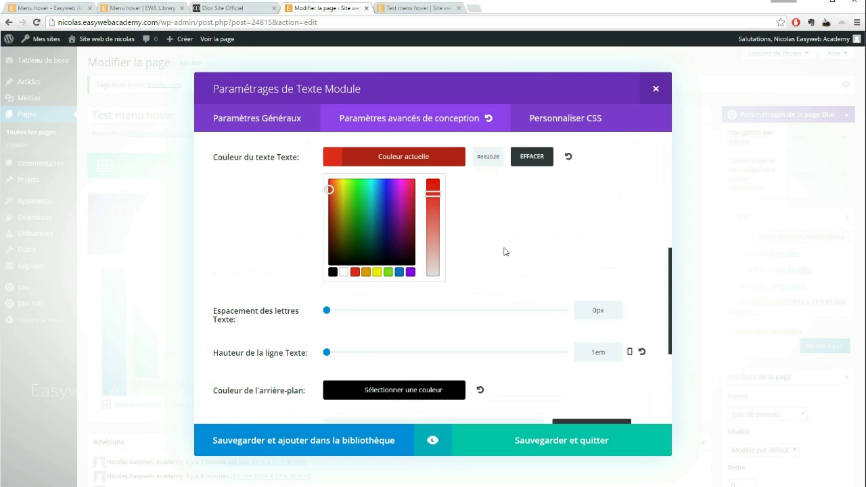
scroll(504, 252, "up", 4)
left_click(537, 441)
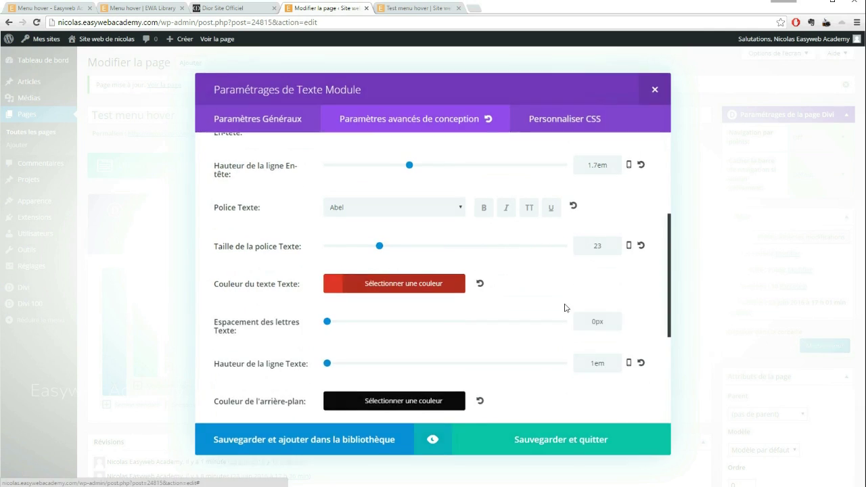
left_click(816, 345)
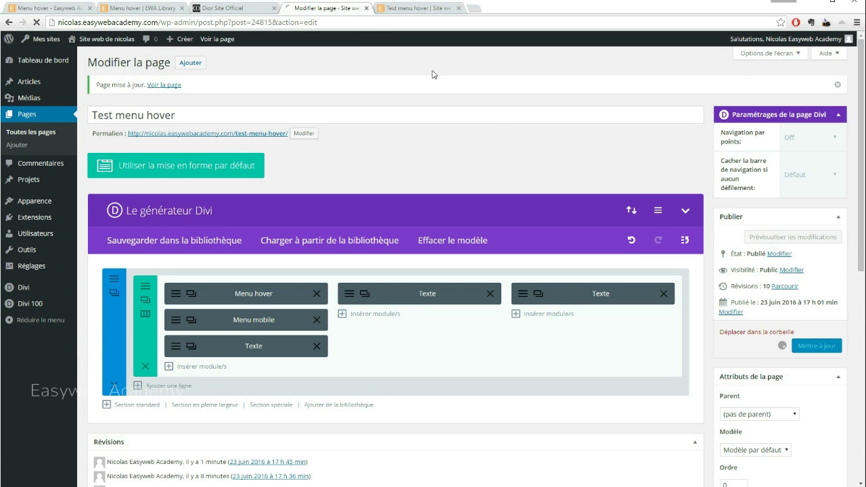
Reload the published page and check the text colour in the block's default and hover displays.
left_click(409, 9)
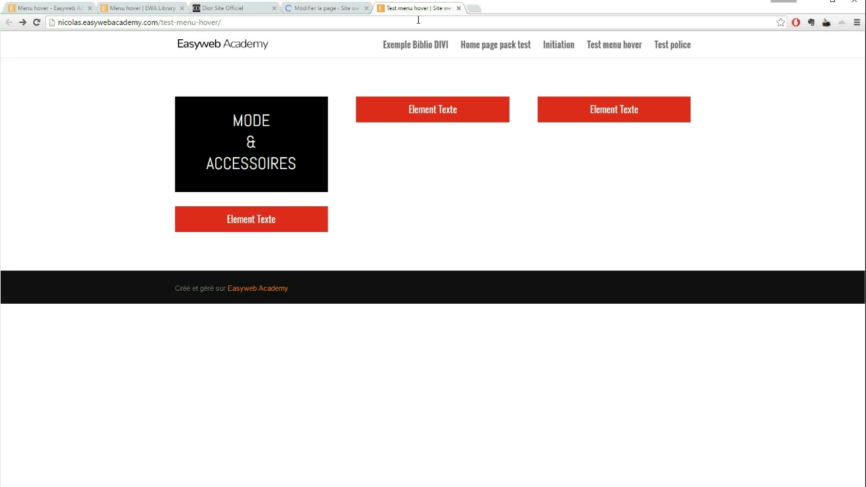
left_click(37, 23)
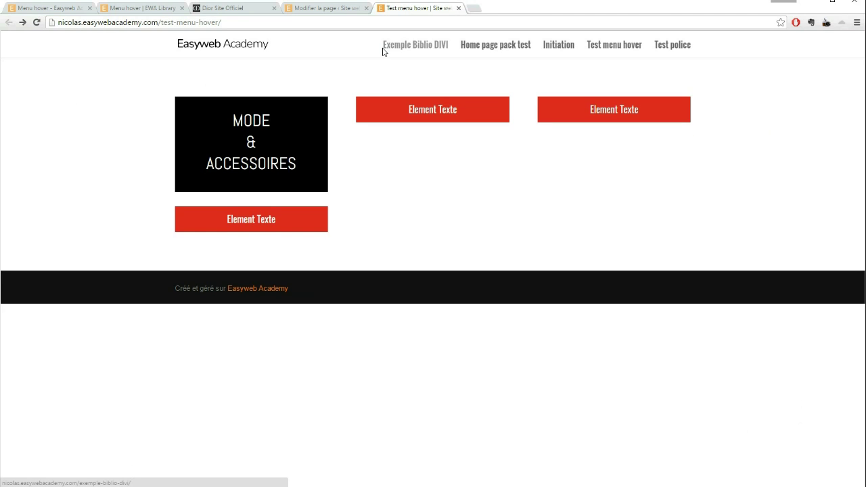
mouse_move(310, 176)
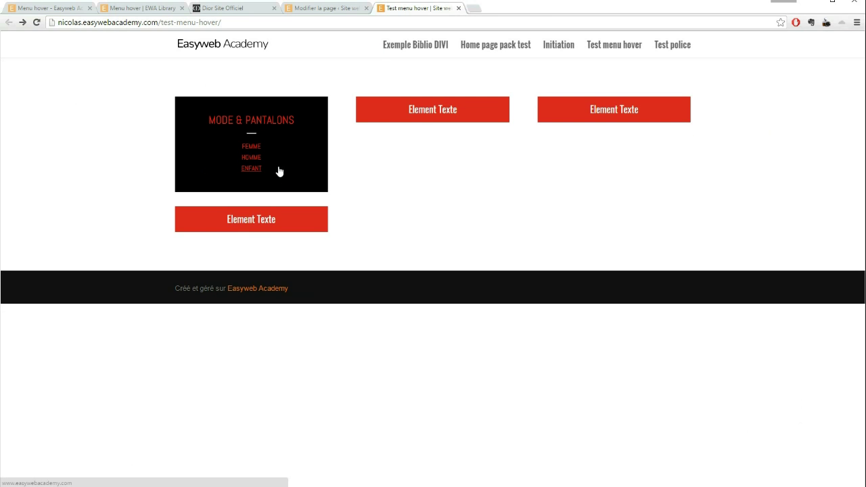
Reopen the "Menu hover" module's content in the page editor and inspect the FEMME and HOMME links.
left_click(323, 8)
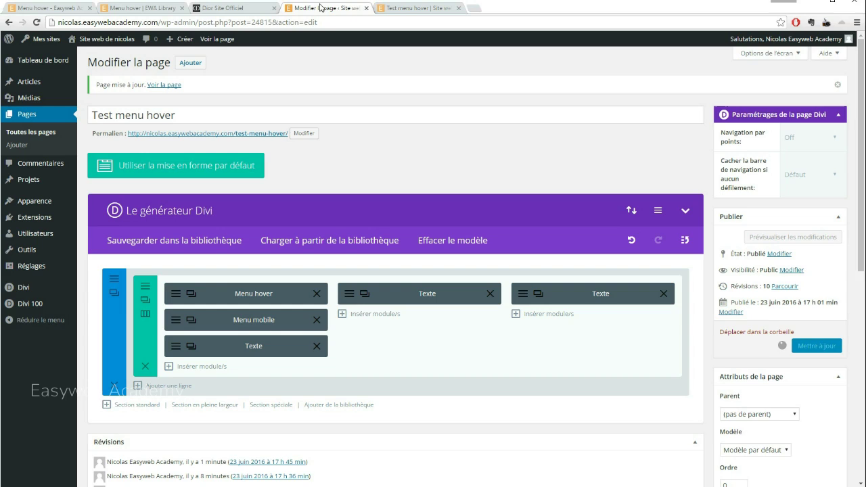
scroll(318, 210, "down", 3)
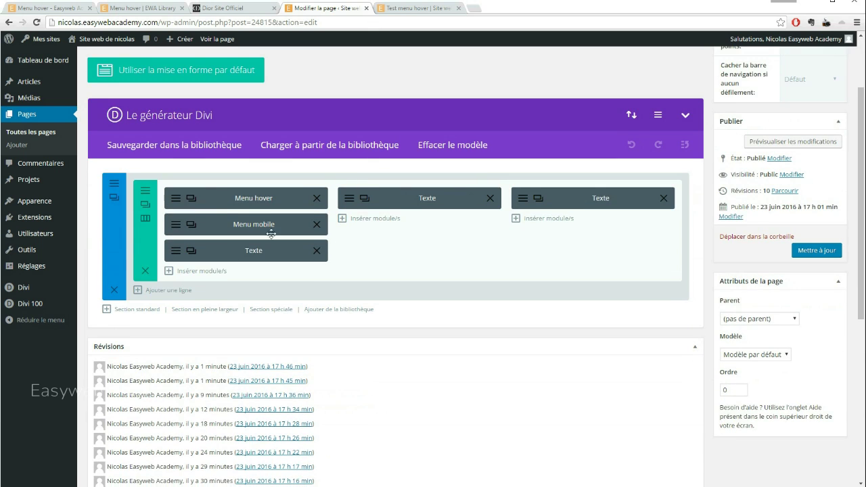
left_click(209, 203)
scroll(375, 246, "down", 5)
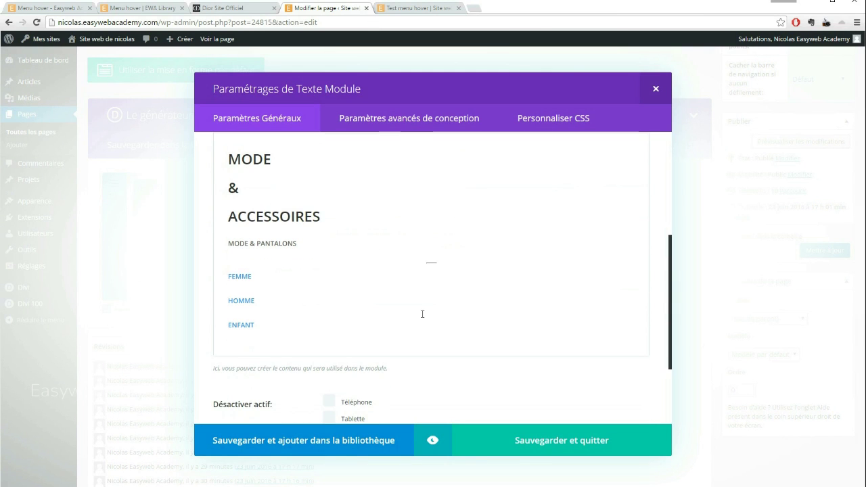
left_click(241, 276)
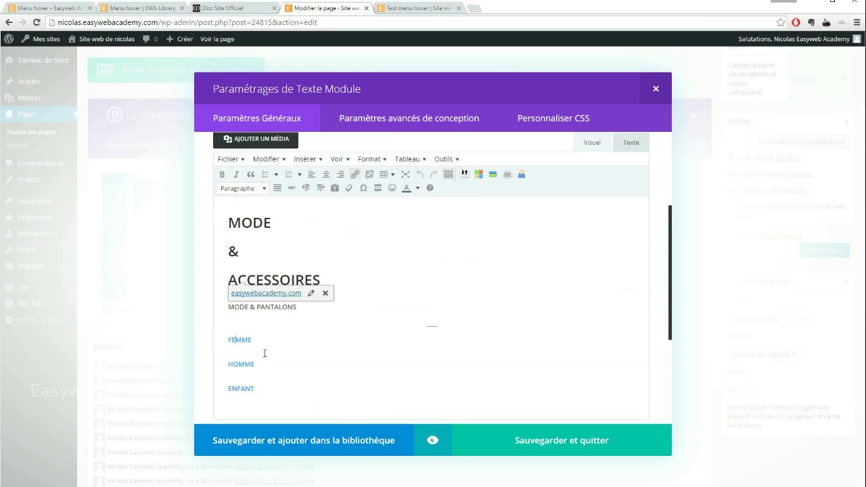
left_click_drag(228, 340, 259, 340)
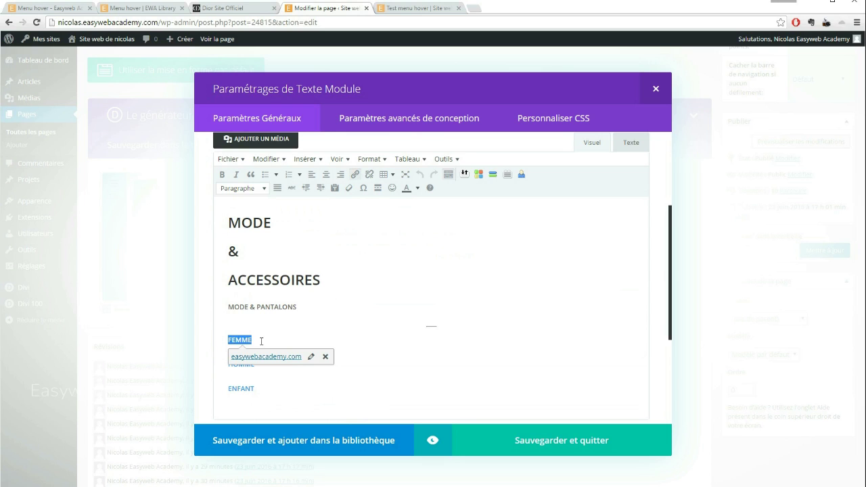
left_click(375, 365)
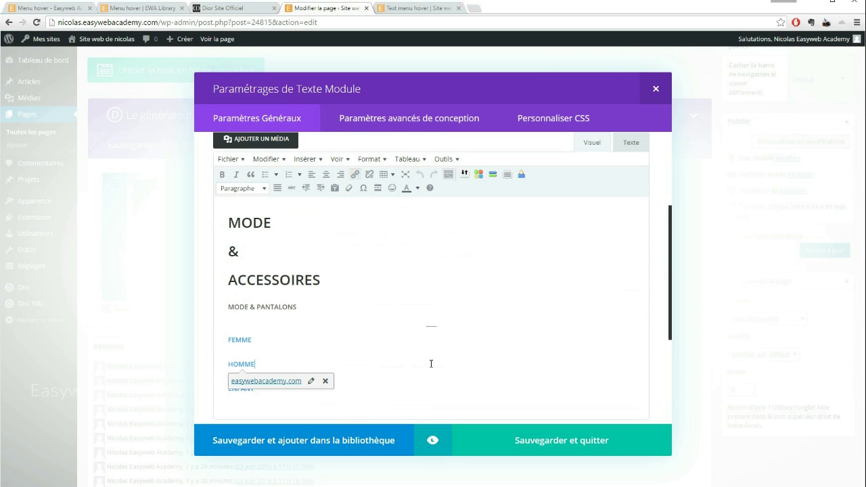
Show the module content's HTML code and examine the h1 tags around the MODE, & and ACCESSOIRES lines.
scroll(363, 284, "up", 1)
scroll(363, 284, "up", 1)
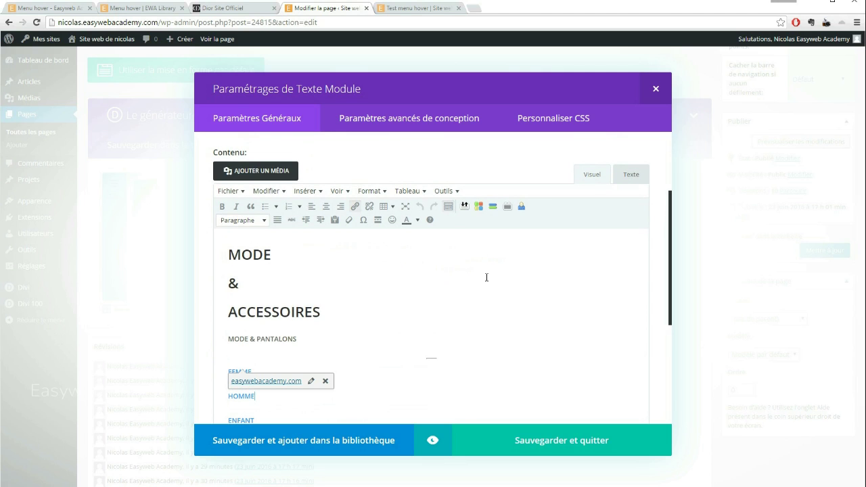
left_click(355, 287)
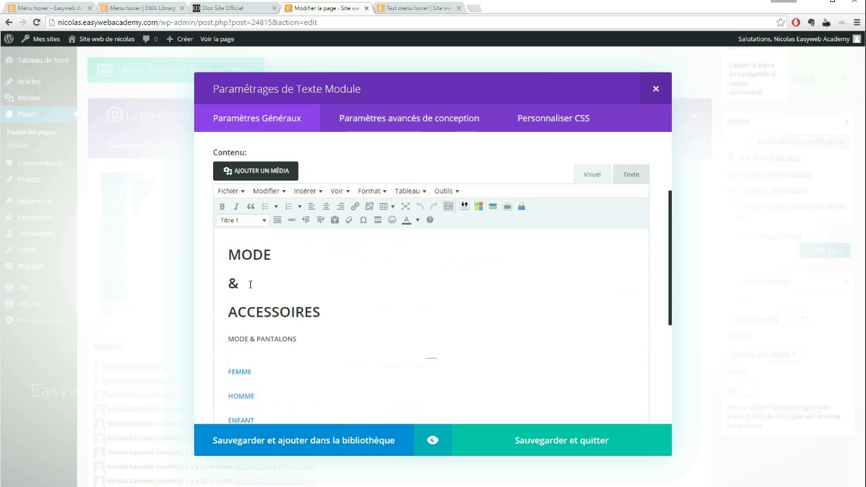
left_click(630, 174)
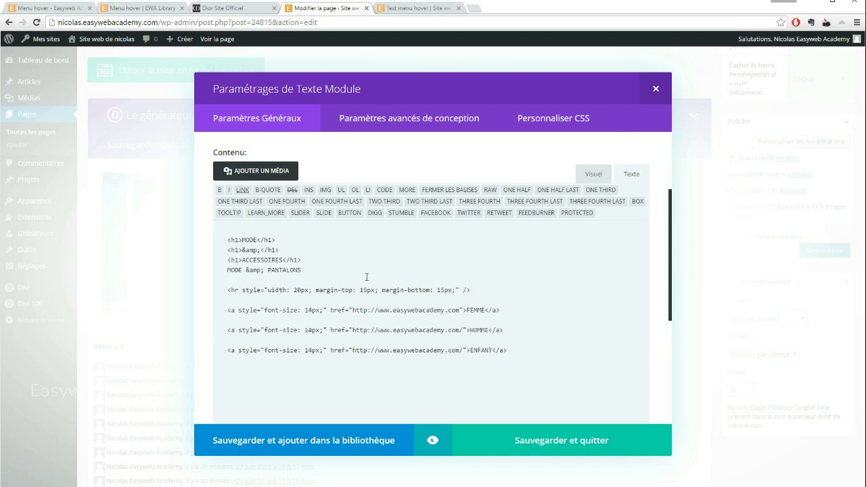
left_click_drag(228, 239, 314, 261)
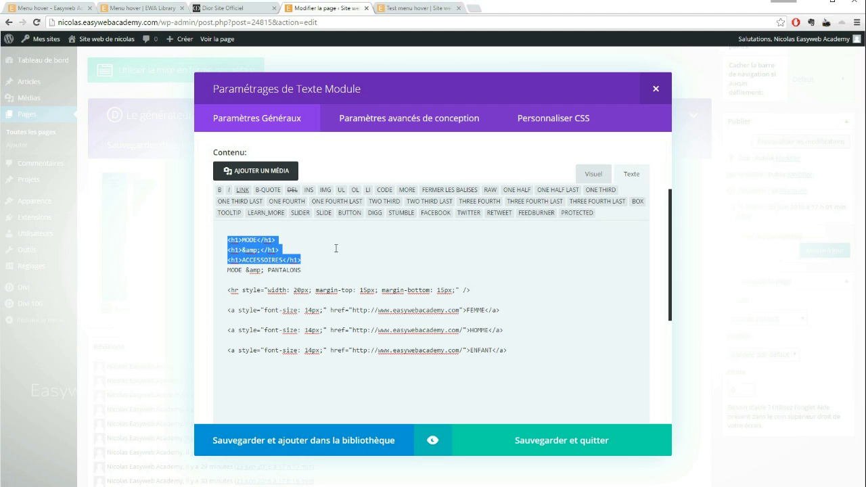
Examine the three h1 title lines in the module's code, then the subtitle, separator and links that follow them.
left_click(336, 249)
left_click_drag(228, 240, 302, 259)
left_click(363, 267)
left_click_drag(222, 270, 539, 373)
left_click(328, 272)
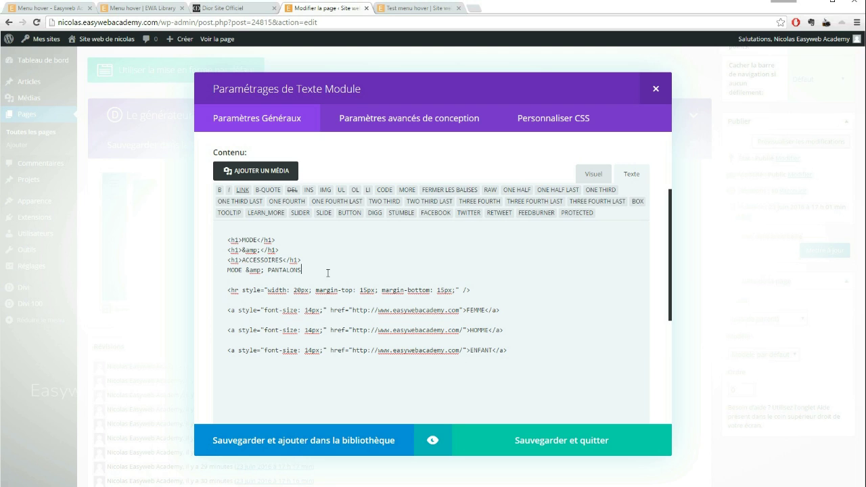
Examine the "MODE & PANTALONS" line in the code and compare it with the block's hover display on the published page.
left_click_drag(228, 270, 300, 269)
left_click(348, 272)
left_click(411, 13)
mouse_move(280, 146)
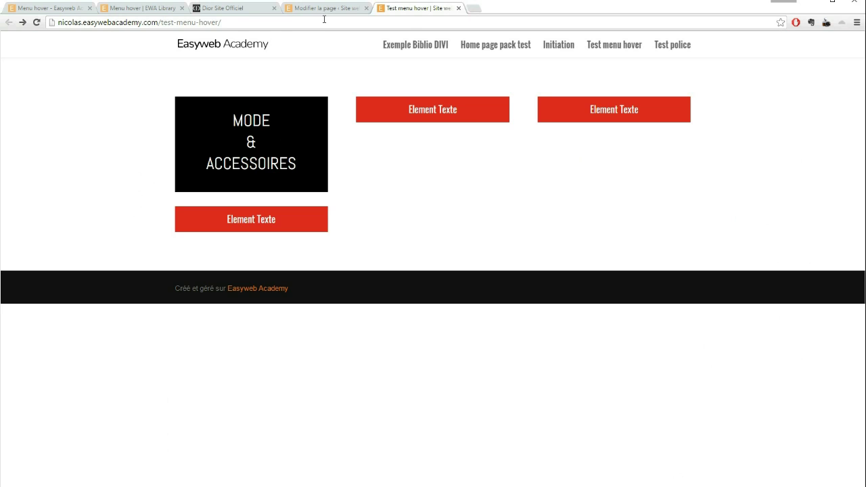
left_click(325, 8)
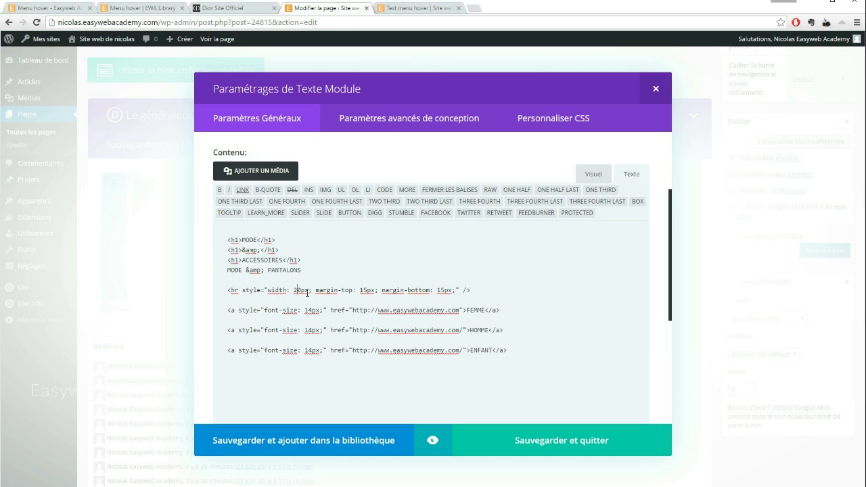
Set the hr separator's width to 40px, top margin to 5px and bottom margin to 20px, save the module and update the page.
key("BackSpace")
type("4")
key("BackSpace")
key("BackSpace")
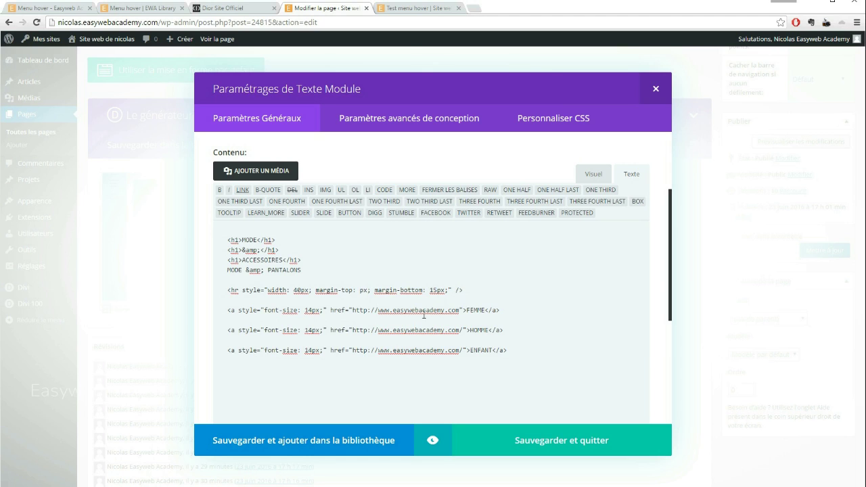
type("5")
left_click(439, 290)
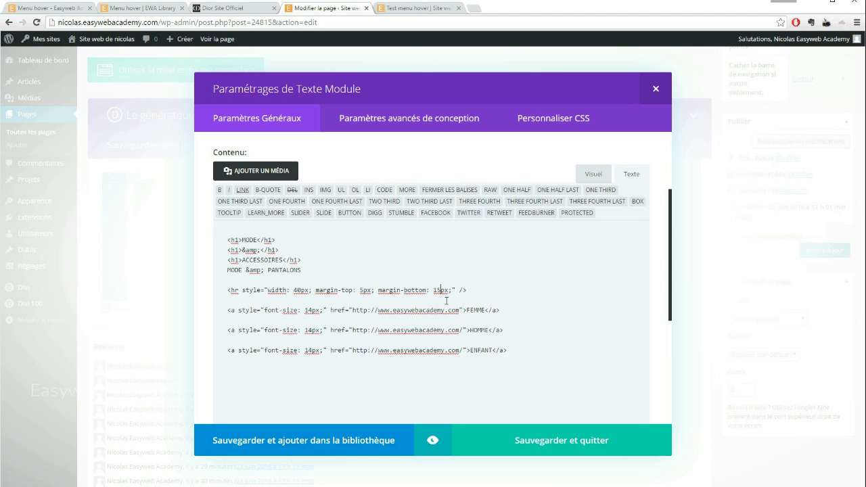
key("BackSpace")
key("BackSpace")
type("20")
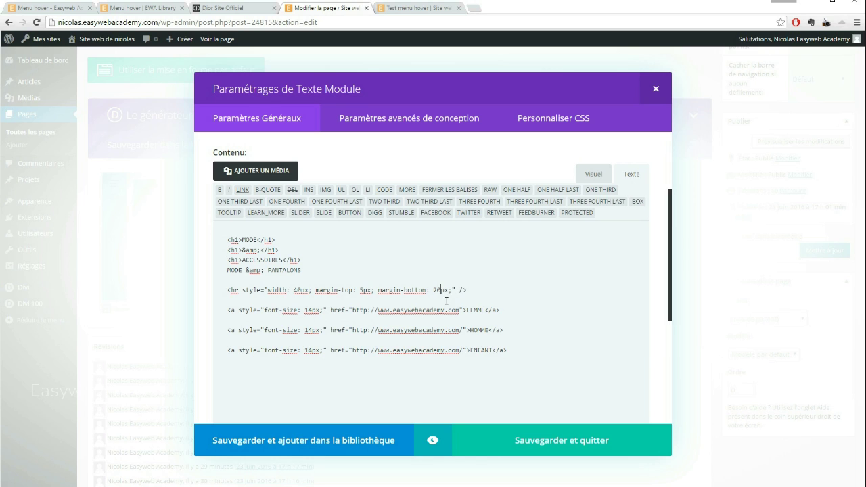
left_click(528, 441)
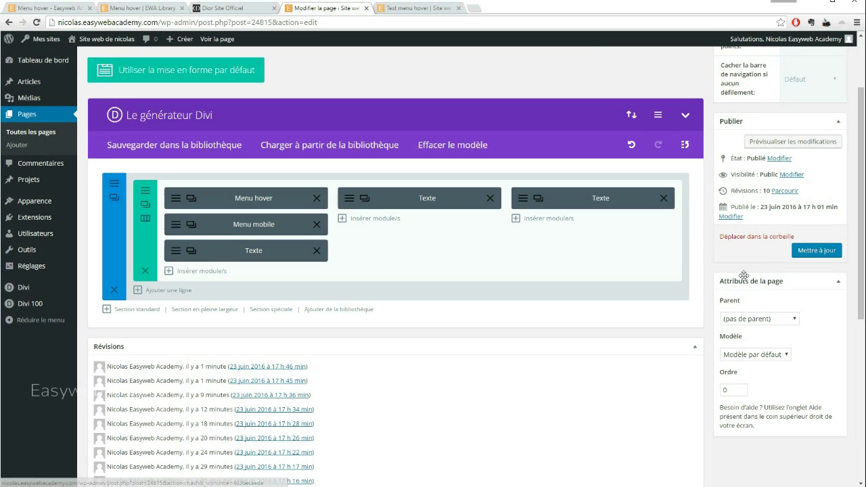
left_click(817, 250)
Reload the published page and check the separator line in the block's hover display.
left_click(416, 8)
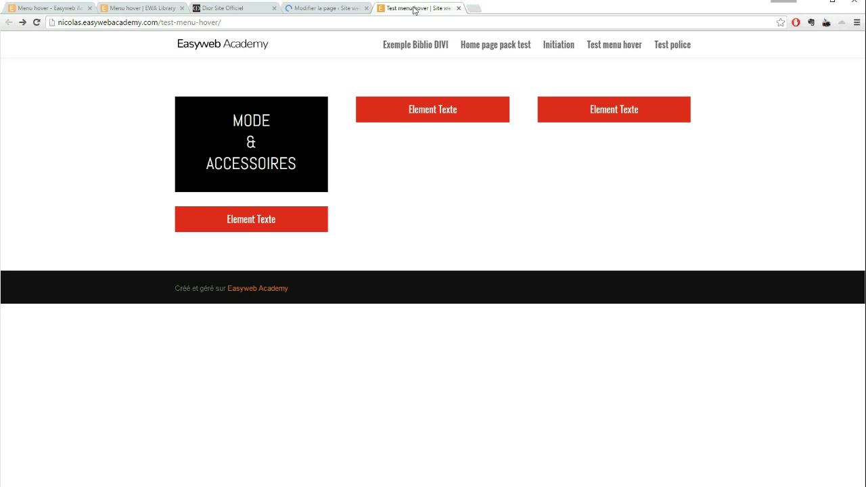
left_click(36, 22)
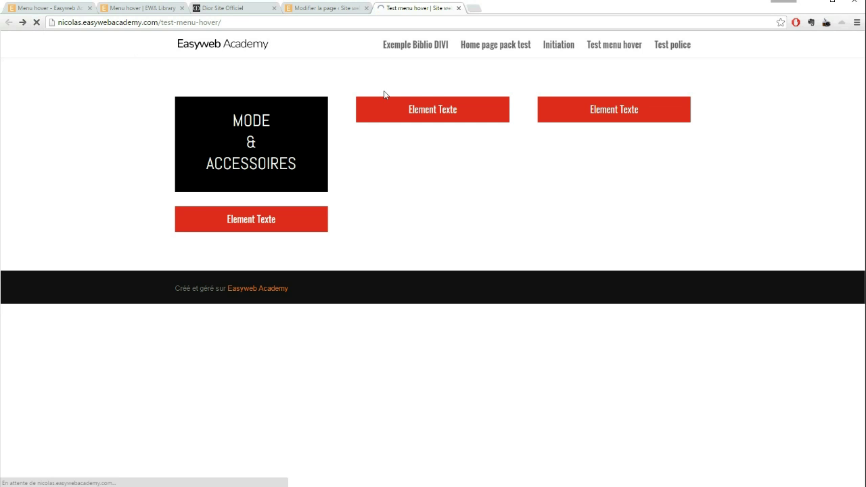
mouse_move(297, 112)
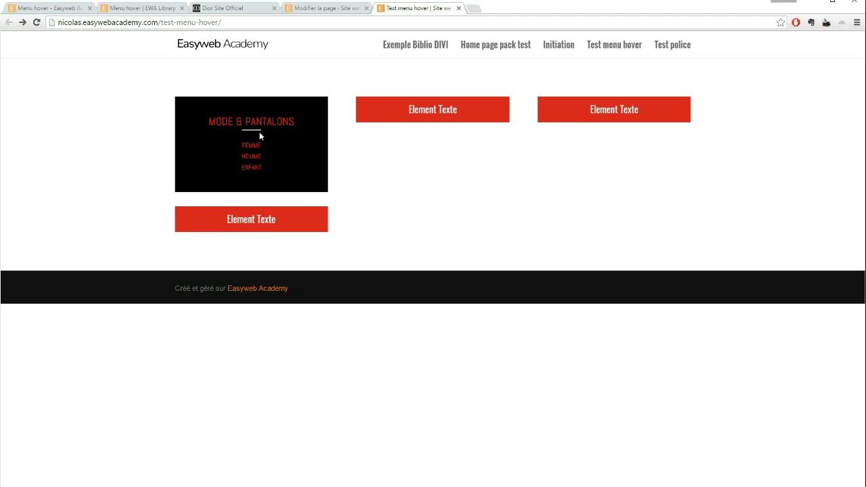
Set the FEMME link's font size to 20px in the "Menu hover" module's code, save the module and update the page.
left_click(330, 9)
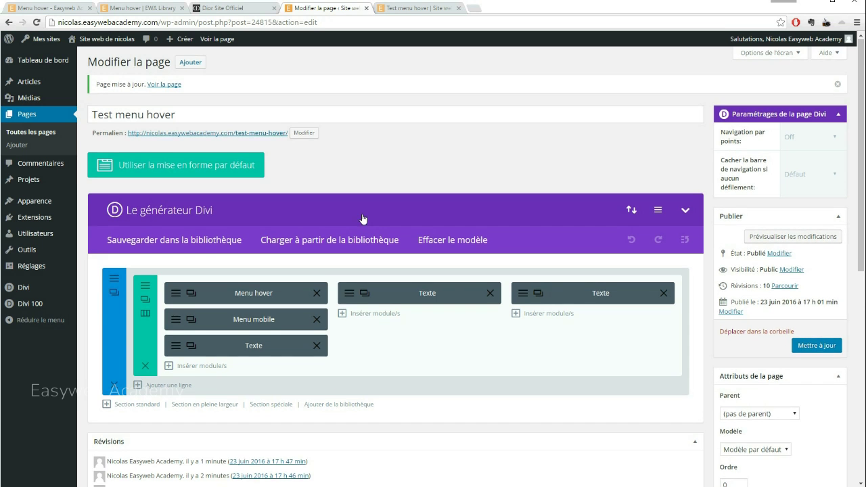
scroll(363, 219, "down", 1)
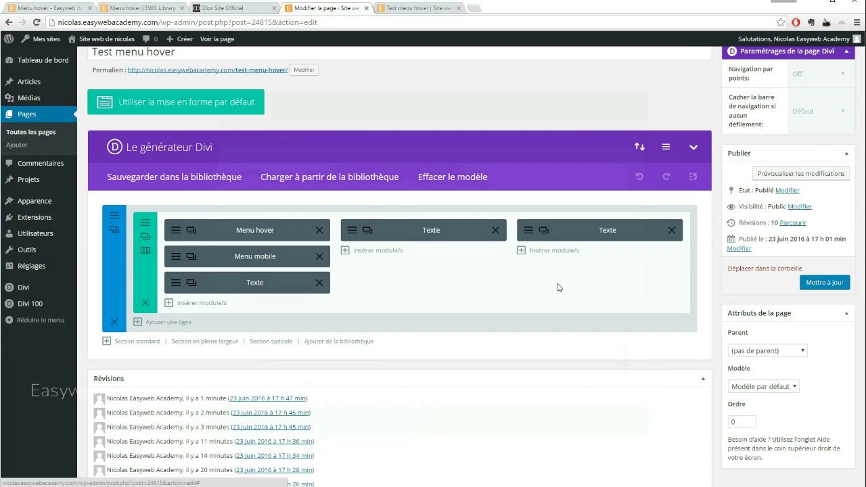
left_click(581, 230)
scroll(356, 334, "down", 2)
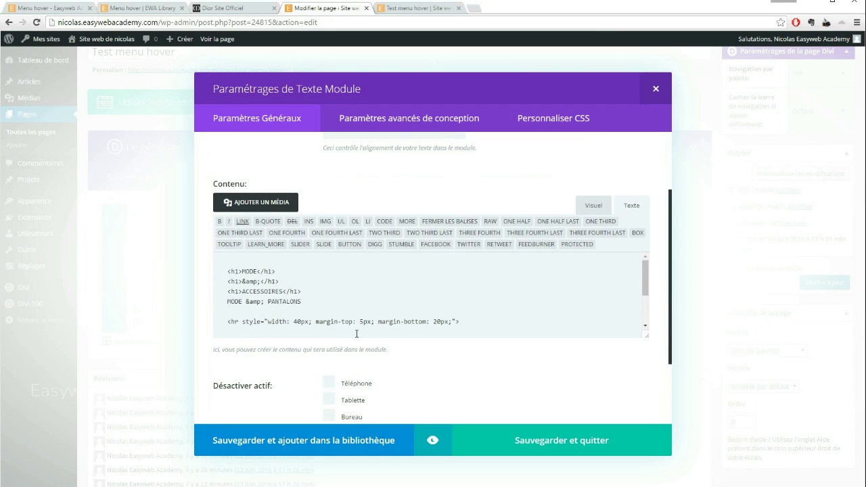
left_click_drag(647, 293, 648, 319)
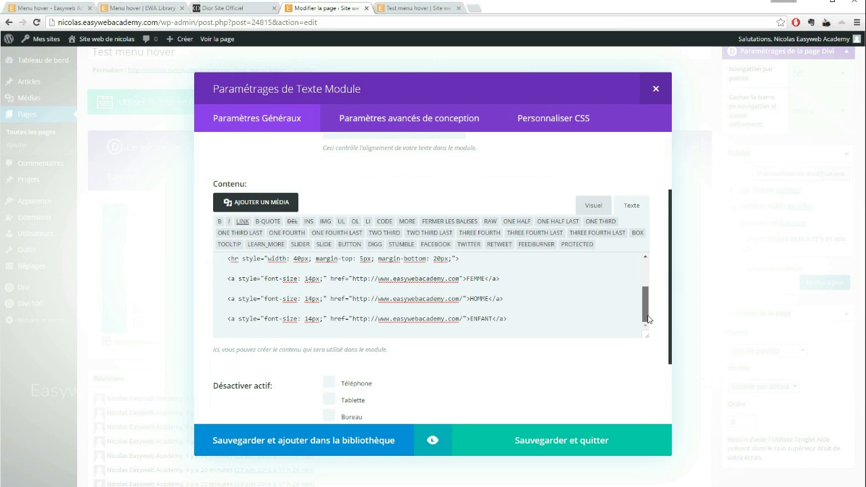
scroll(397, 281, "up", 1)
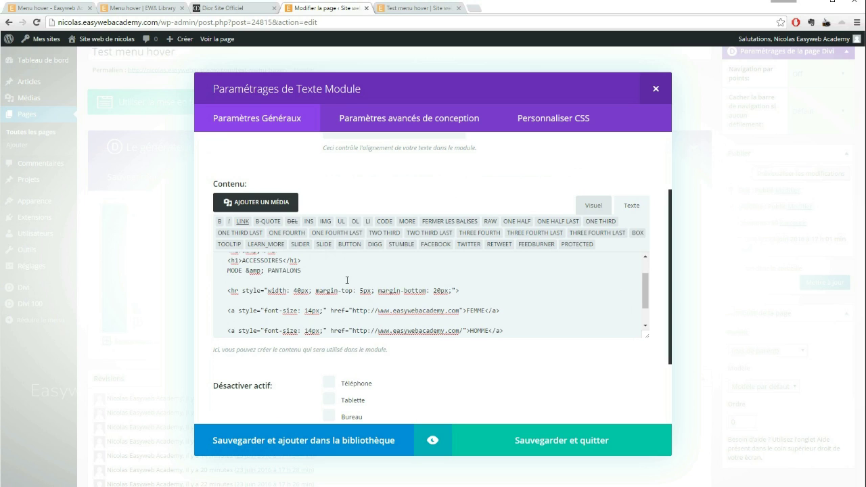
scroll(346, 281, "down", 1)
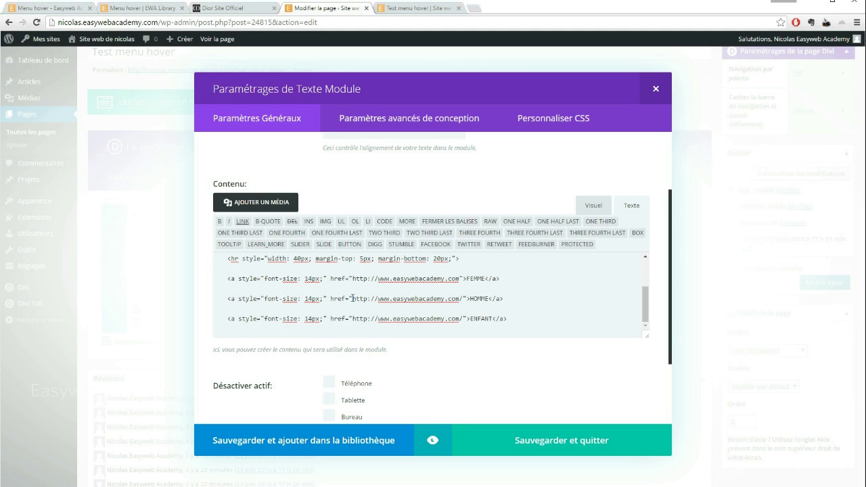
key("BackSpace")
key("BackSpace")
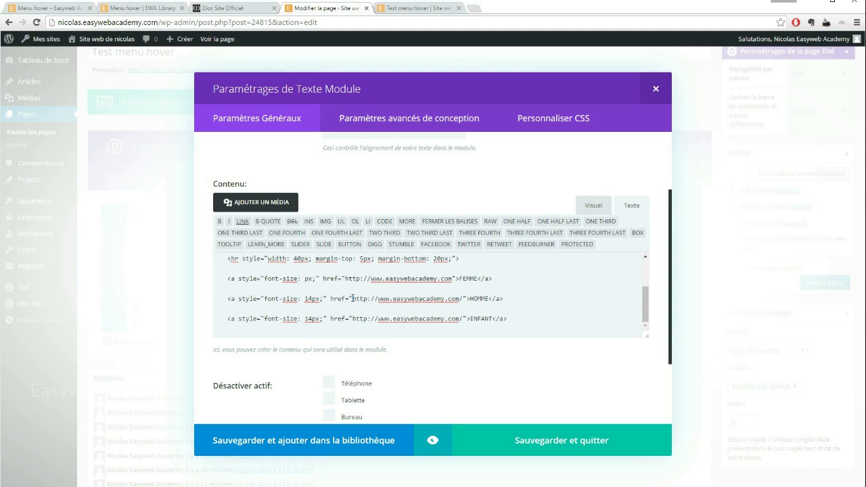
type("20")
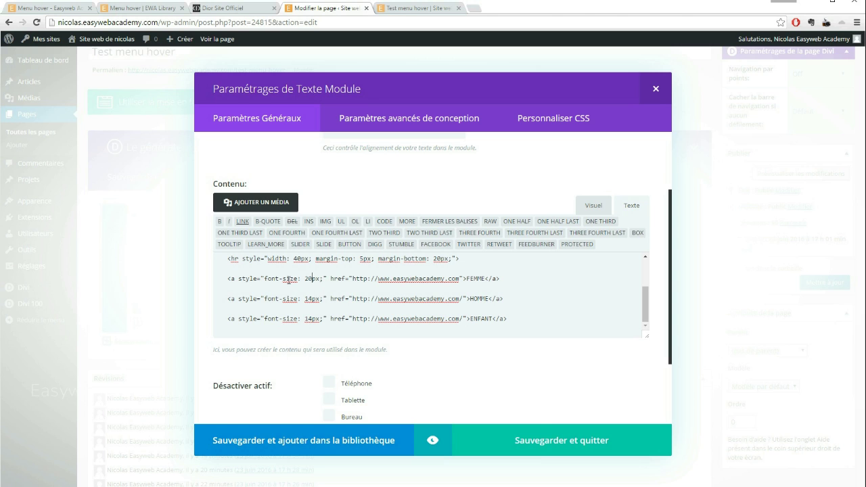
left_click(523, 452)
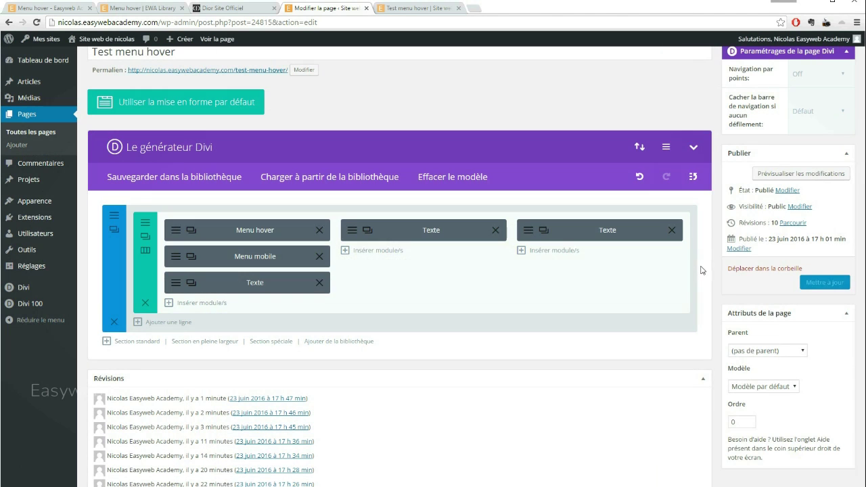
left_click(808, 283)
Reload the published page and check the FEMME link's size in the block's hover display.
left_click(416, 8)
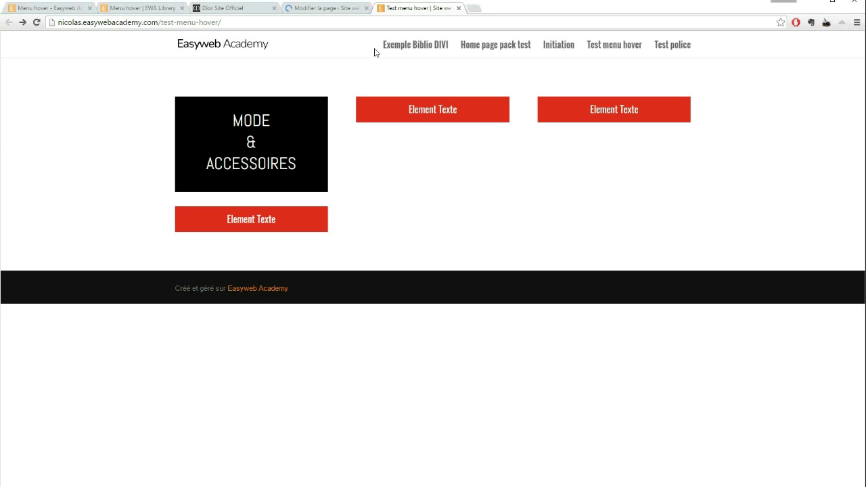
left_click(37, 22)
mouse_move(236, 131)
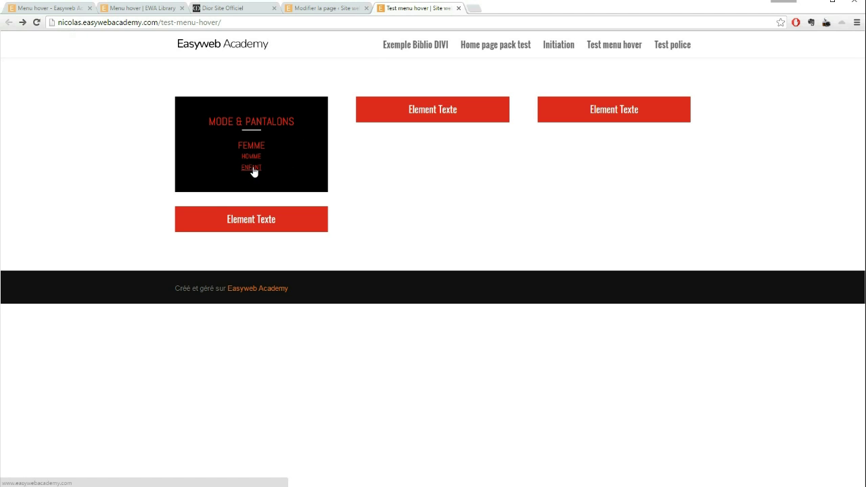
Set the "Menu hover" module's main element height to 400px in its custom CSS, save the module and update the page.
left_click(318, 8)
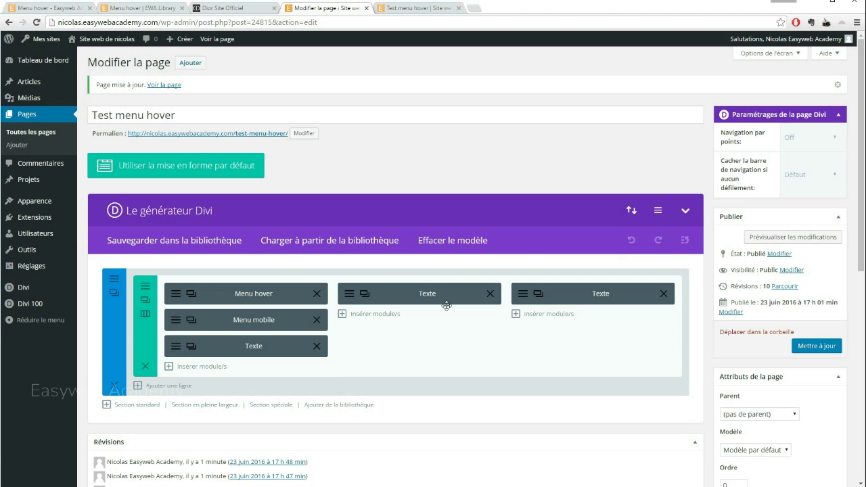
left_click(177, 294)
left_click(554, 121)
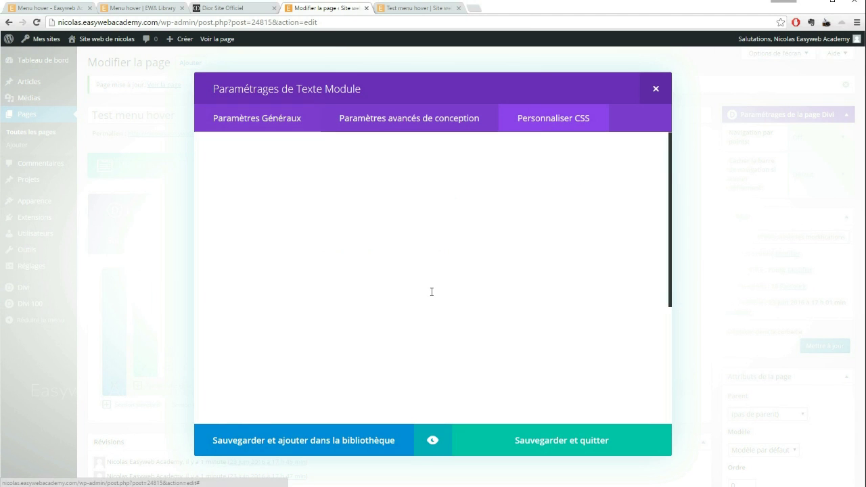
scroll(316, 227, "down", 2)
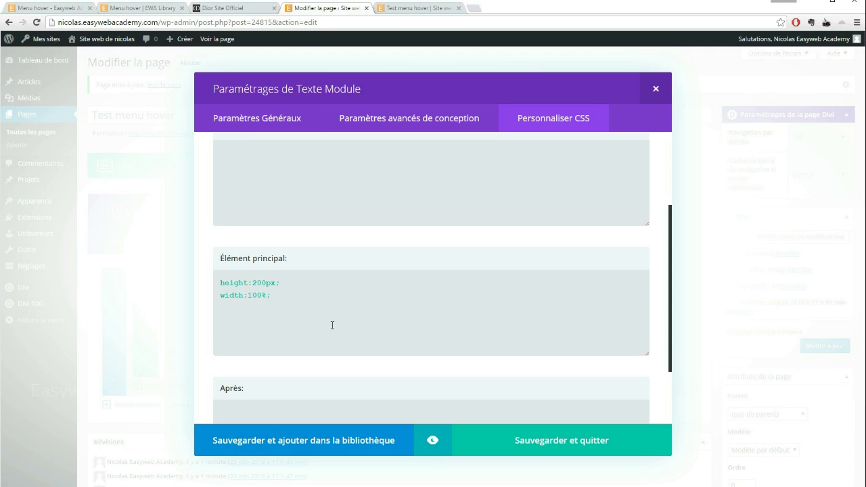
left_click(258, 284)
key("BackSpace")
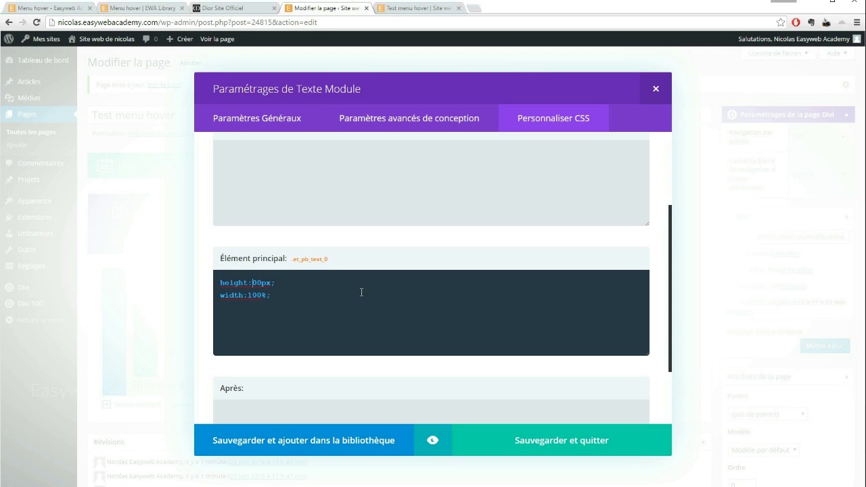
type("4")
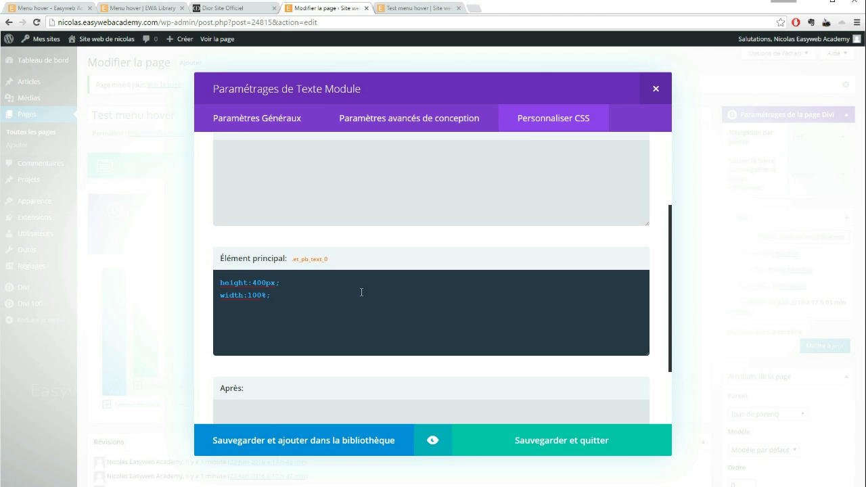
left_click(493, 448)
left_click(815, 345)
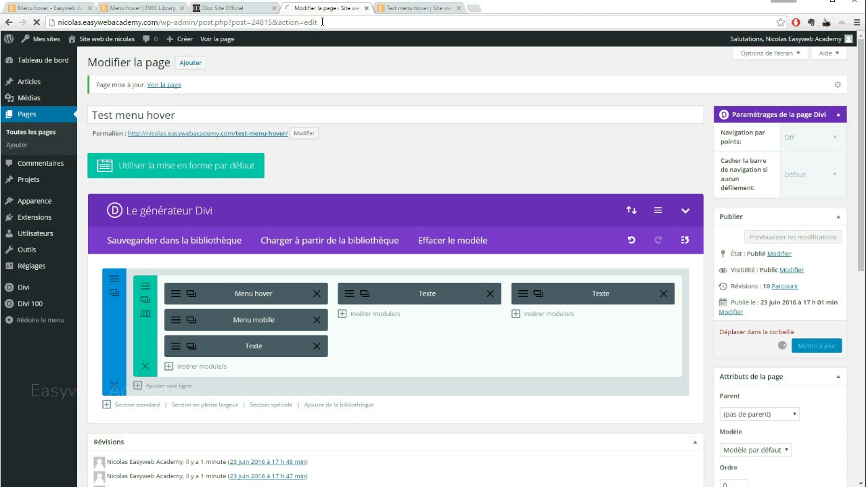
Reload the published page and check the block's height and hover display.
left_click(413, 9)
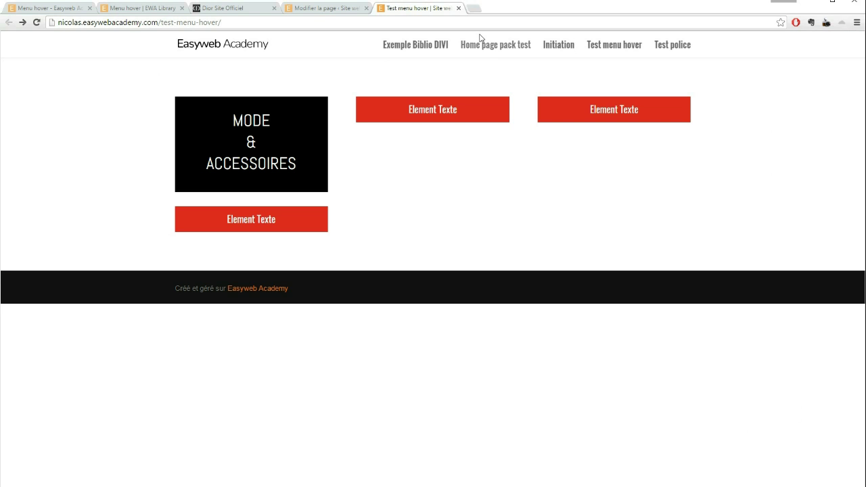
left_click(36, 22)
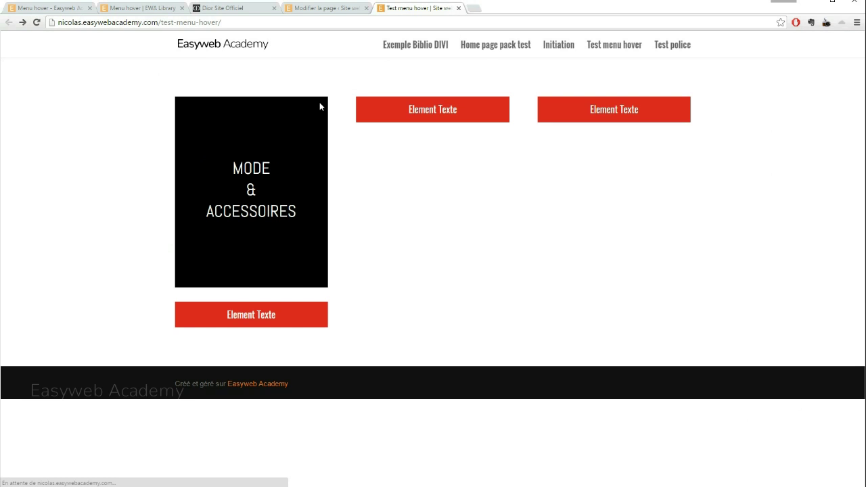
mouse_move(262, 170)
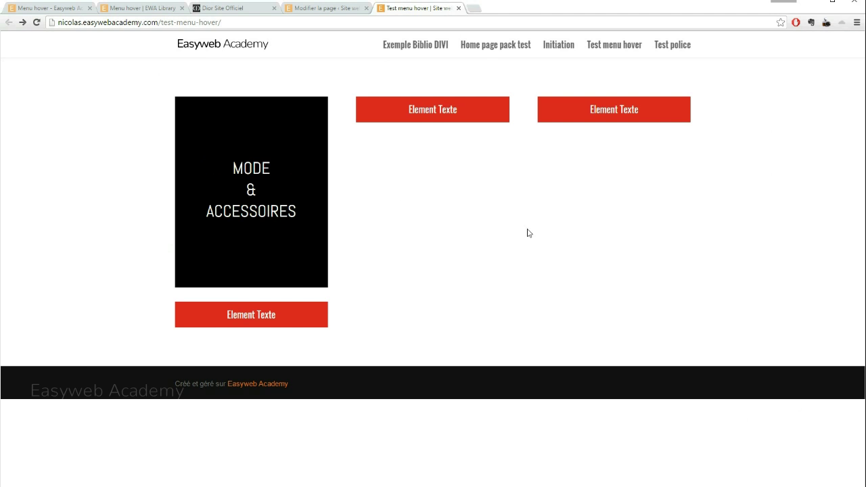
Switch to the Dior site and review its MODE & ACCESSOIRES block and surrounding page layout as the reference.
key("ctrl+shift+Tab")
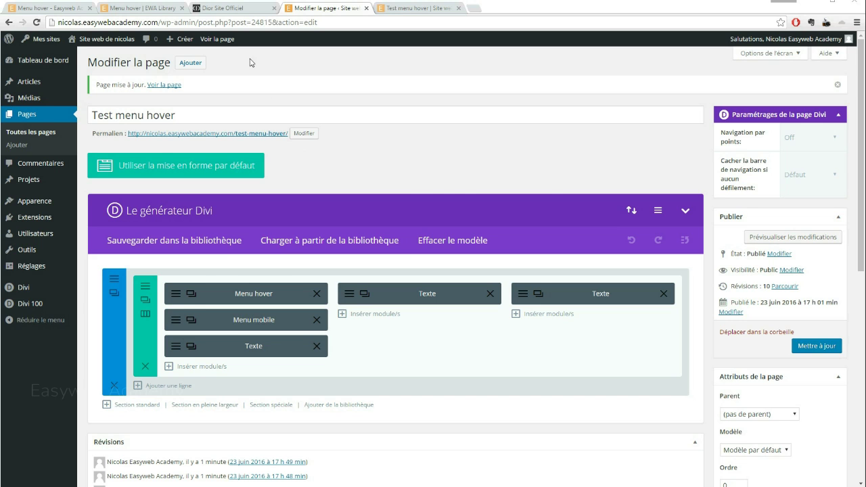
left_click(219, 8)
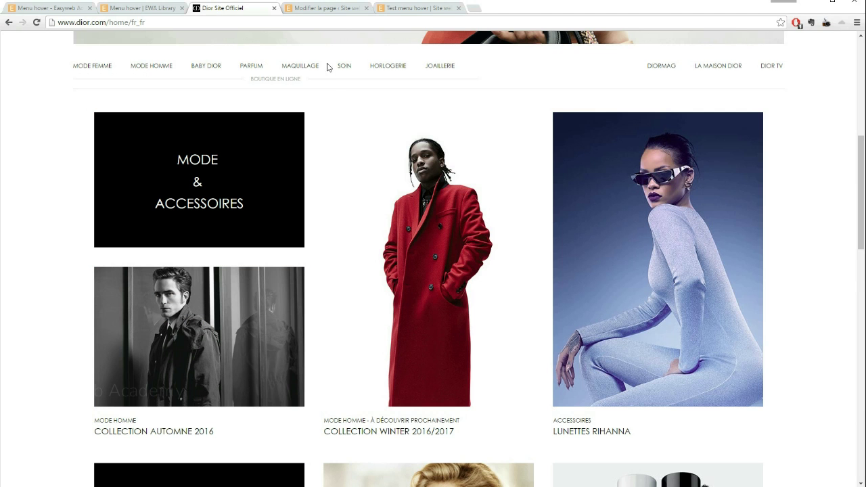
scroll(361, 200, "up", 2)
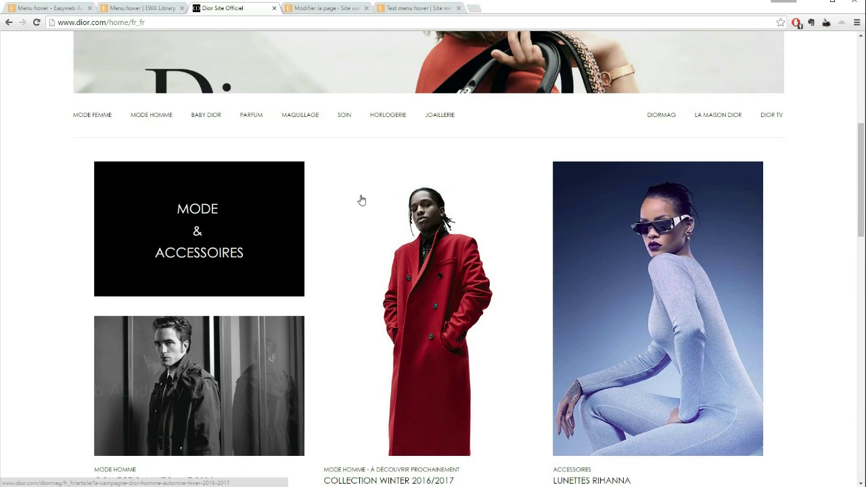
scroll(359, 209, "down", 3)
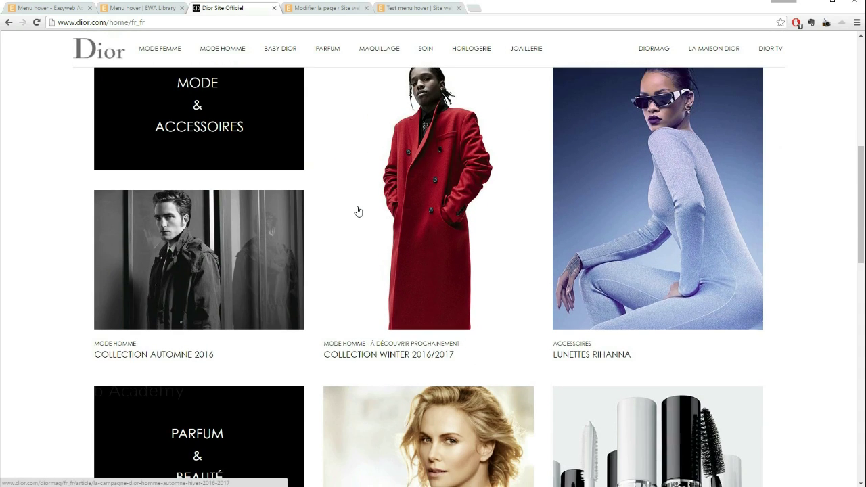
scroll(357, 212, "up", 2)
scroll(358, 173, "down", 1)
scroll(357, 173, "down", 2)
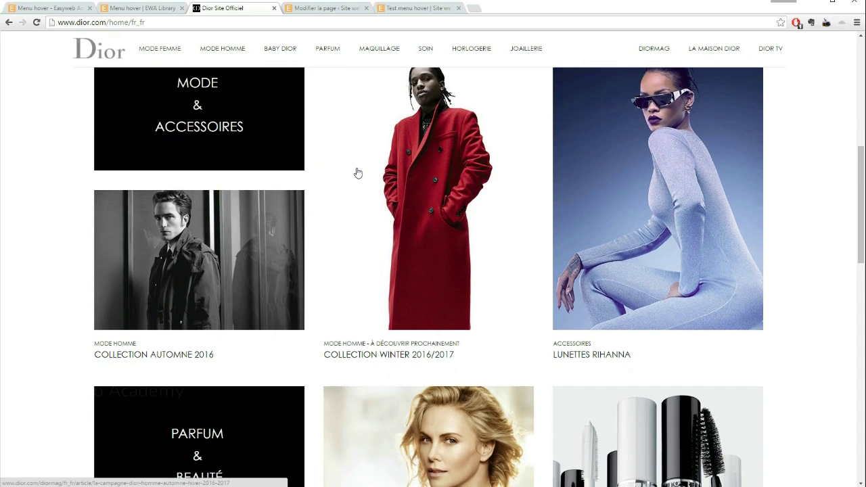